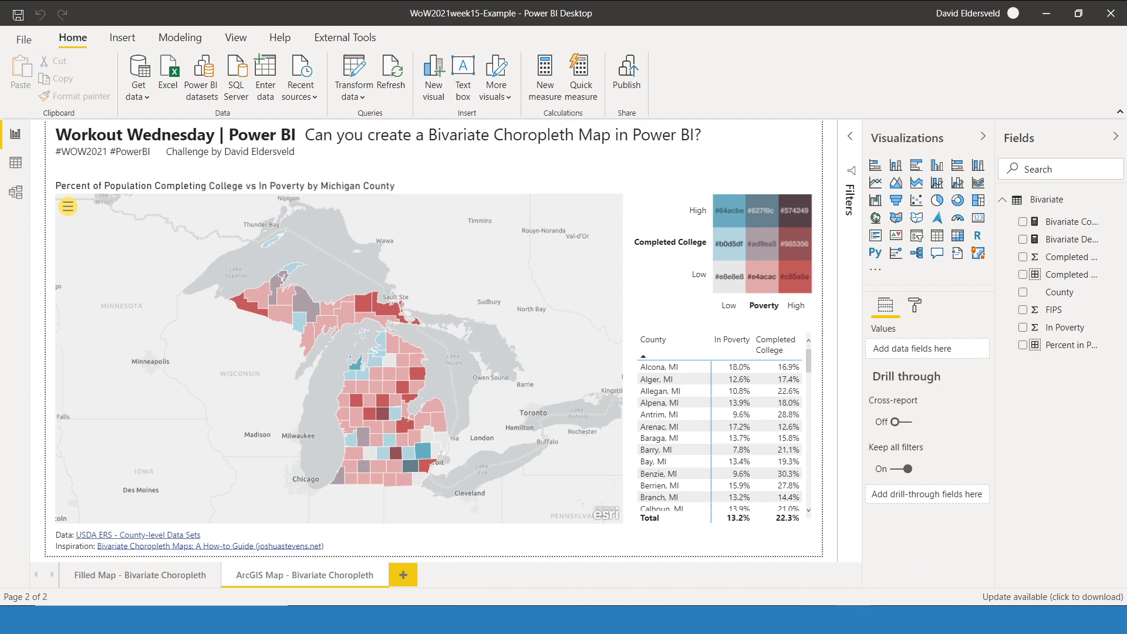
# - Switch to the browser and review the challenge requirements on merging by FIPS, adding bins and creating the 3×3 combination measure
pyautogui.hotkey('alt', 'Tab')
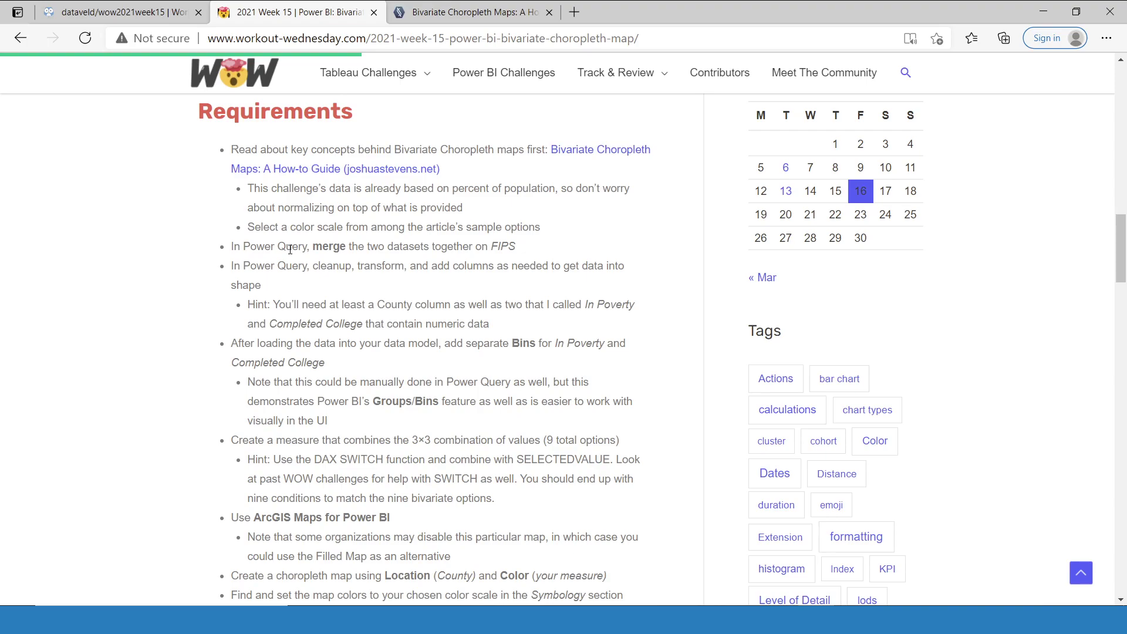
pyautogui.moveTo(240, 248); pyautogui.dragTo(507, 260)
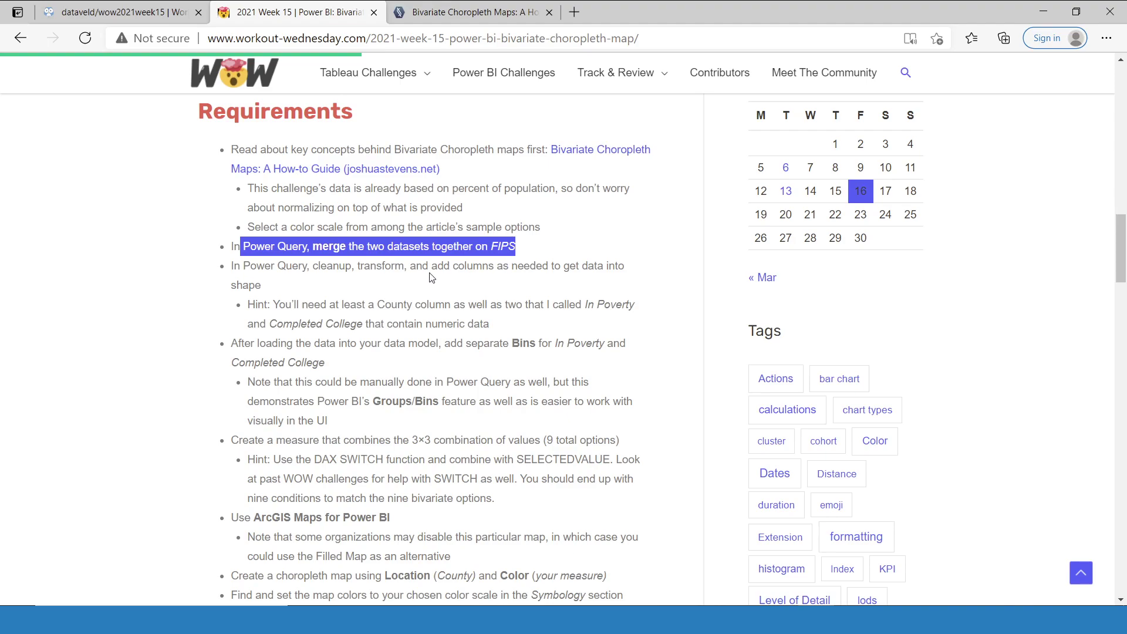
pyautogui.scroll(-1, 504, 317)
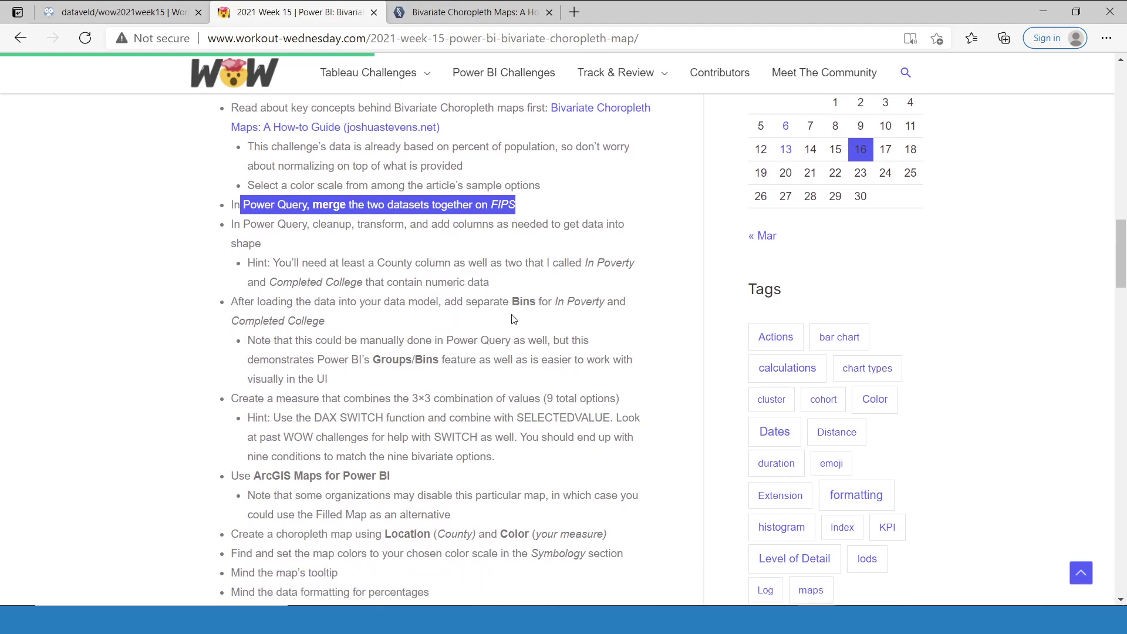
pyautogui.moveTo(520, 303); pyautogui.dragTo(538, 307)
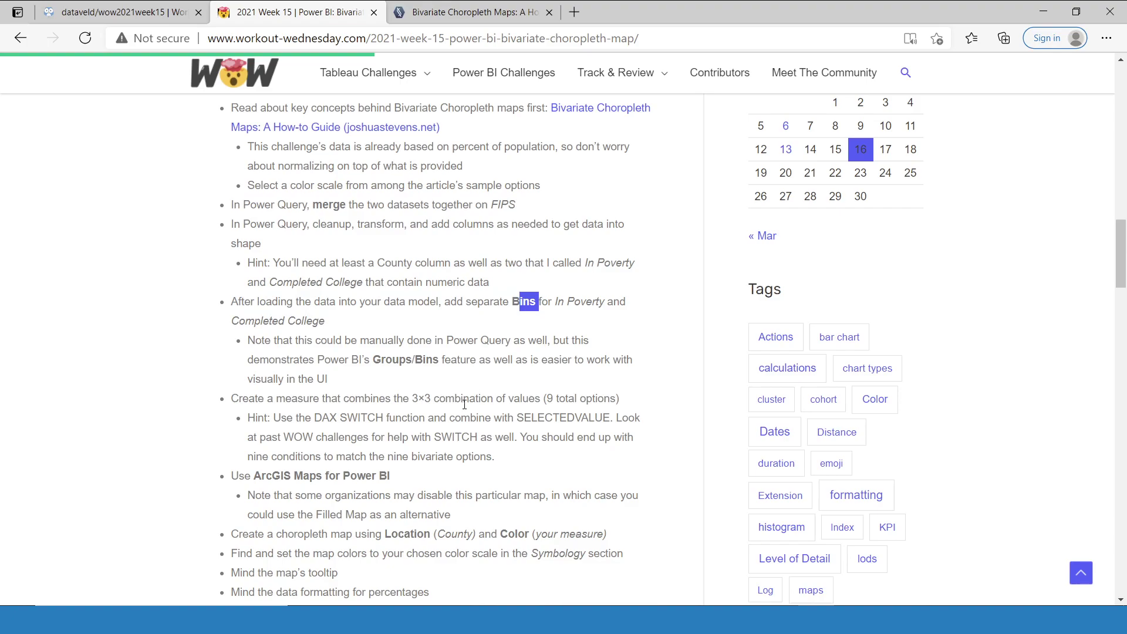
pyautogui.moveTo(276, 399); pyautogui.dragTo(464, 398)
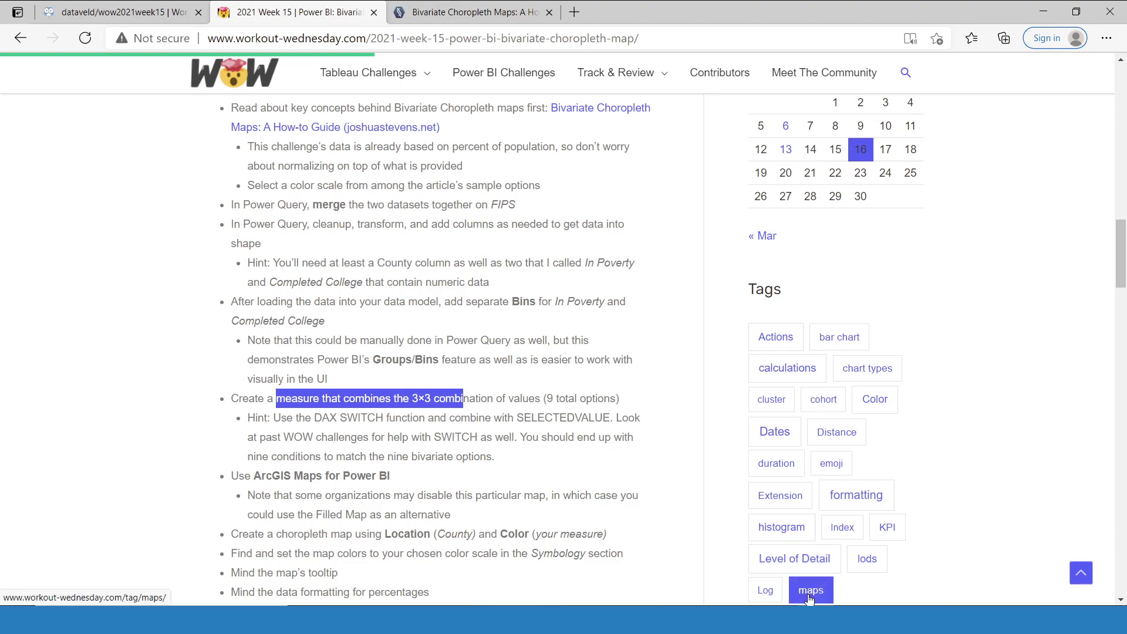
# - Switch to the untitled Power BI Desktop report and connect to the Data.World - Get Dataset (Beta) source, accepting the third-party service notice
pyautogui.moveTo(668, 619)
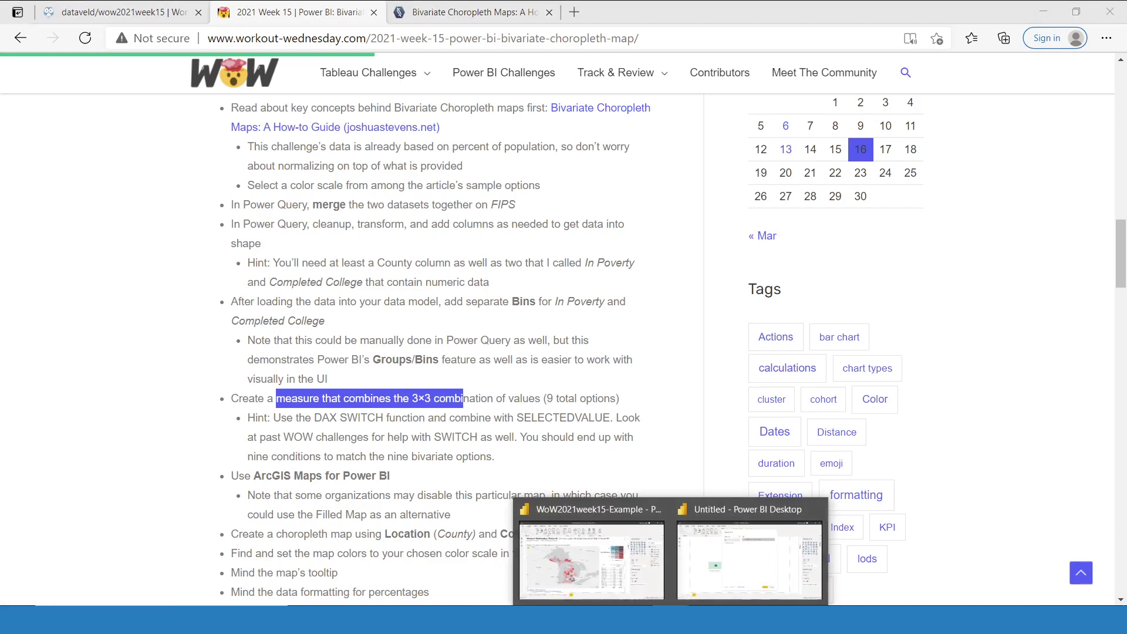
pyautogui.click(728, 558)
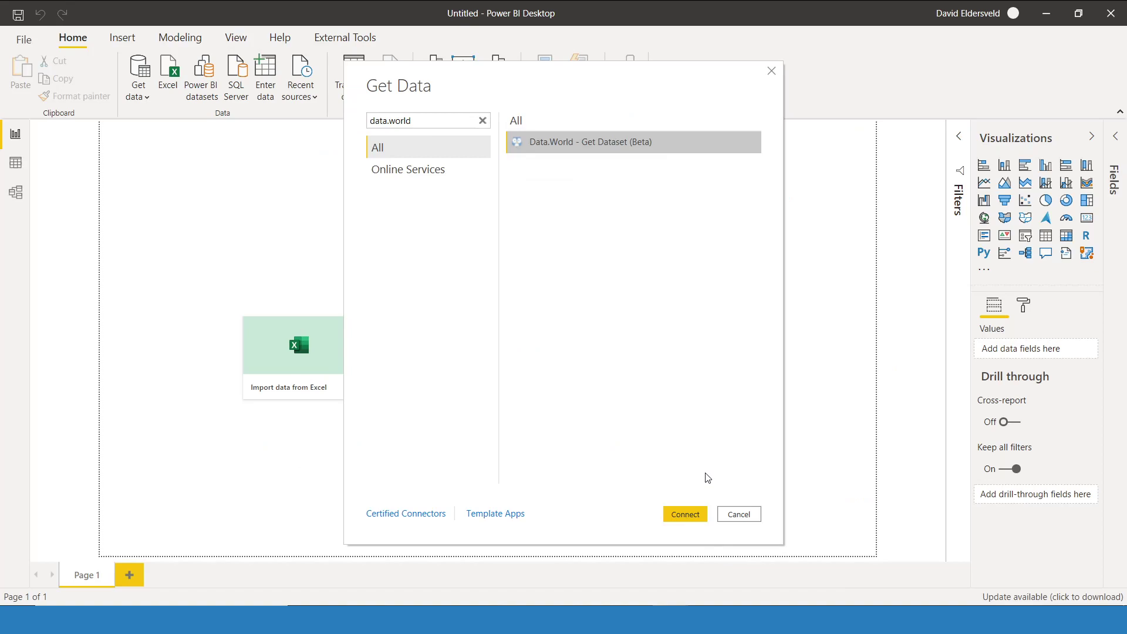
pyautogui.click(684, 515)
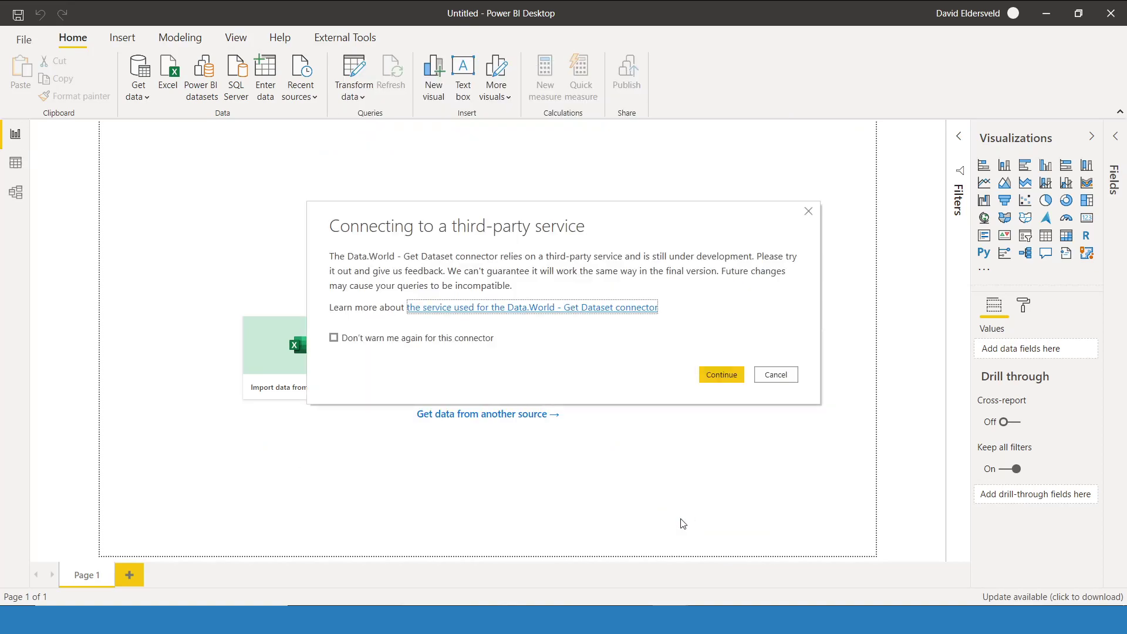
pyautogui.click(710, 377)
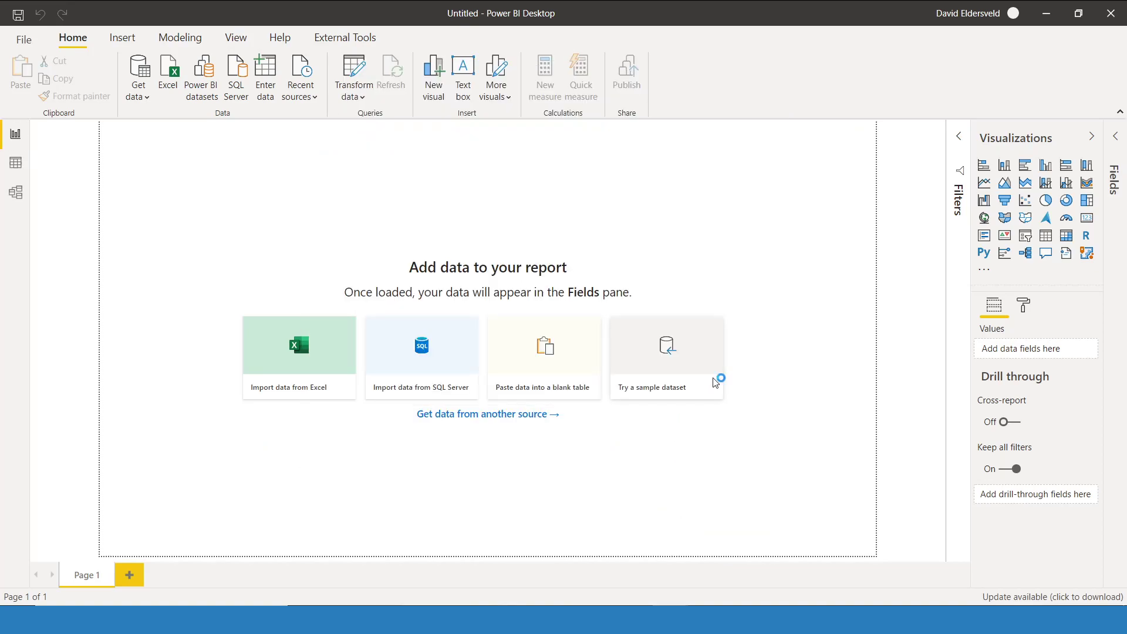
# - Set the data.world owner to dataveld and the dataset ID to wow2021week15, copied from the dataset page's web address, and submit
pyautogui.write('dataveld')
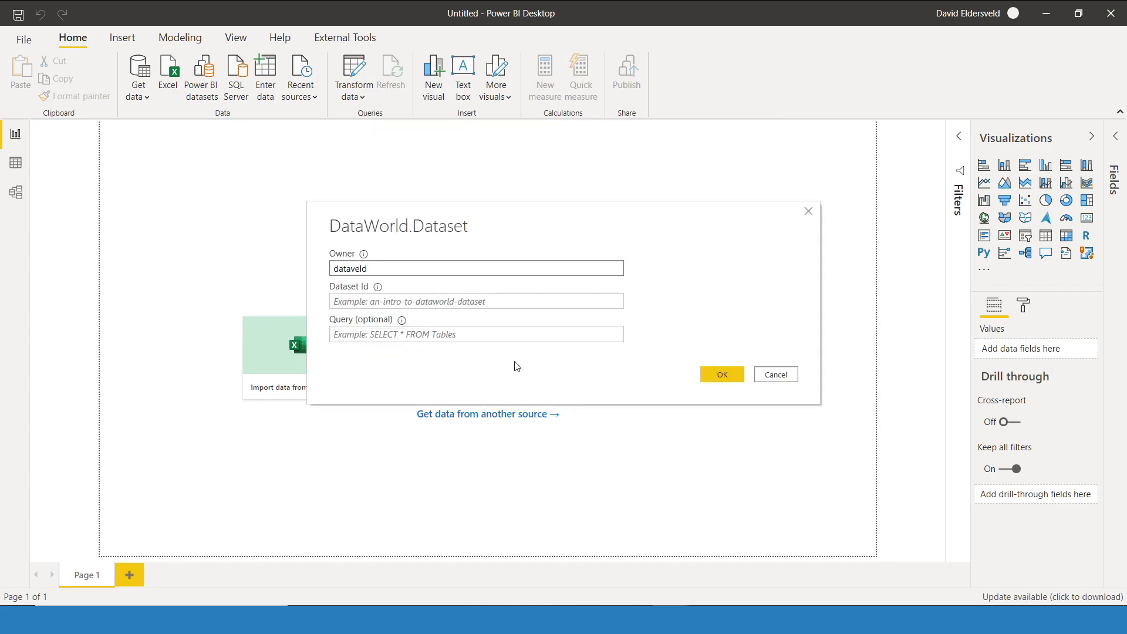
pyautogui.hotkey('alt', 'Tab')
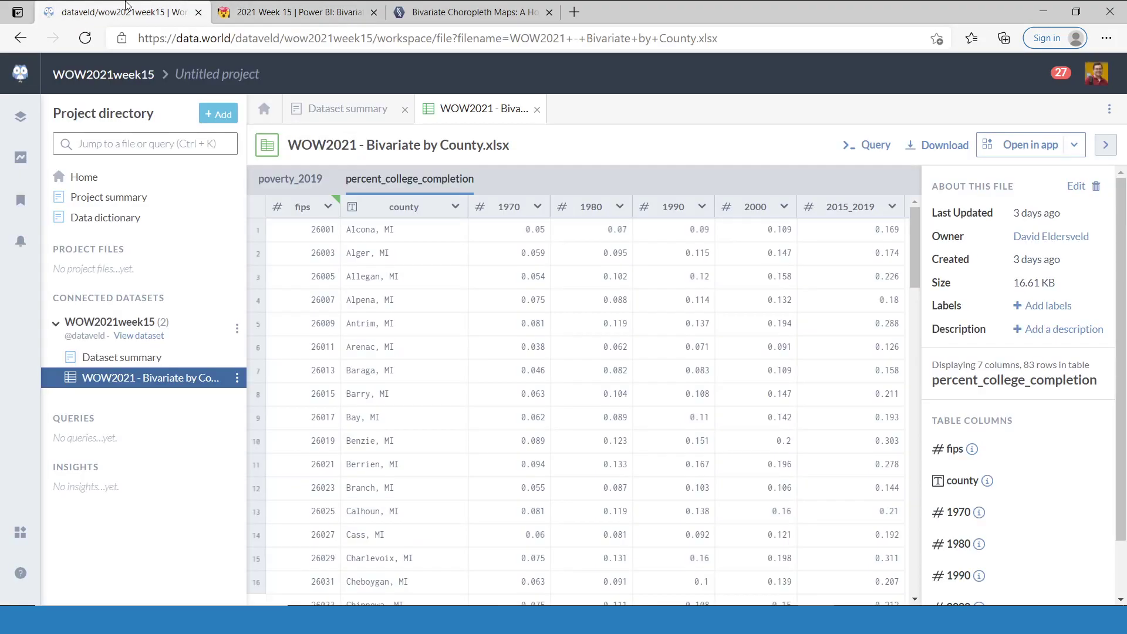
pyautogui.click(120, 12)
pyautogui.doubleClick(317, 41)
pyautogui.hotkey('ctrl', 'c')
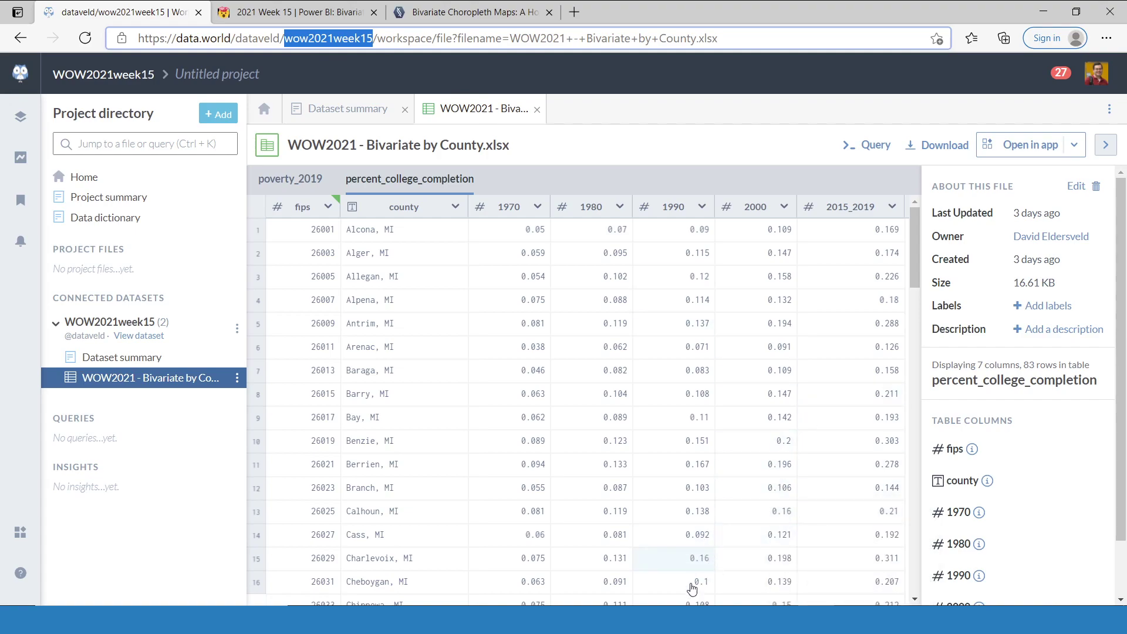
pyautogui.moveTo(652, 587)
pyautogui.click(712, 552)
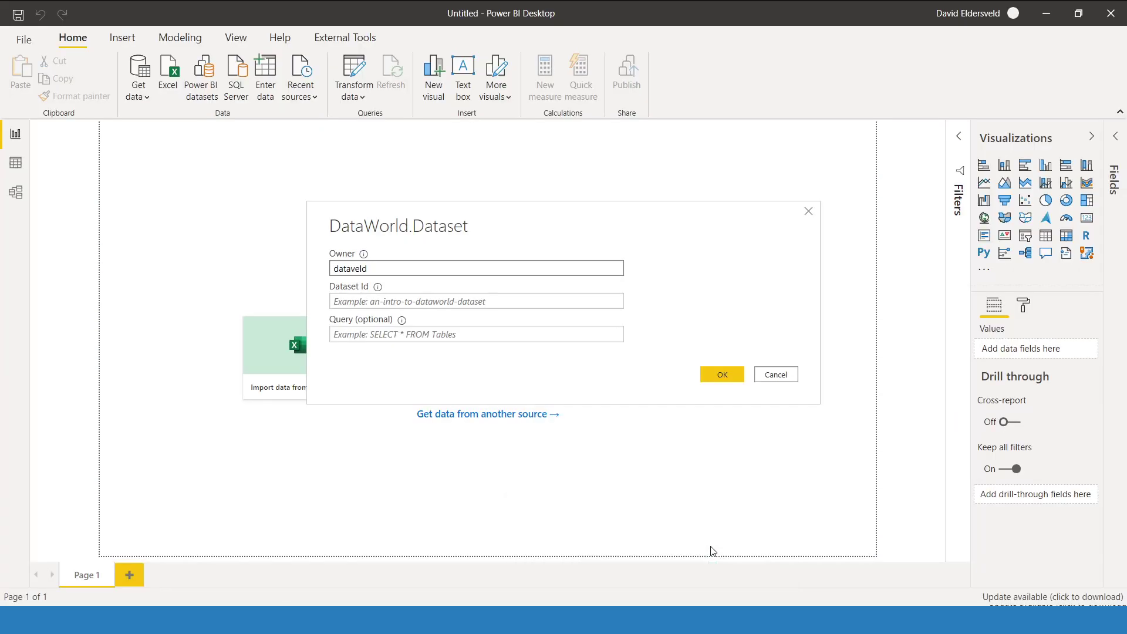
pyautogui.click(598, 307)
pyautogui.hotkey('ctrl', 'v')
pyautogui.click(703, 373)
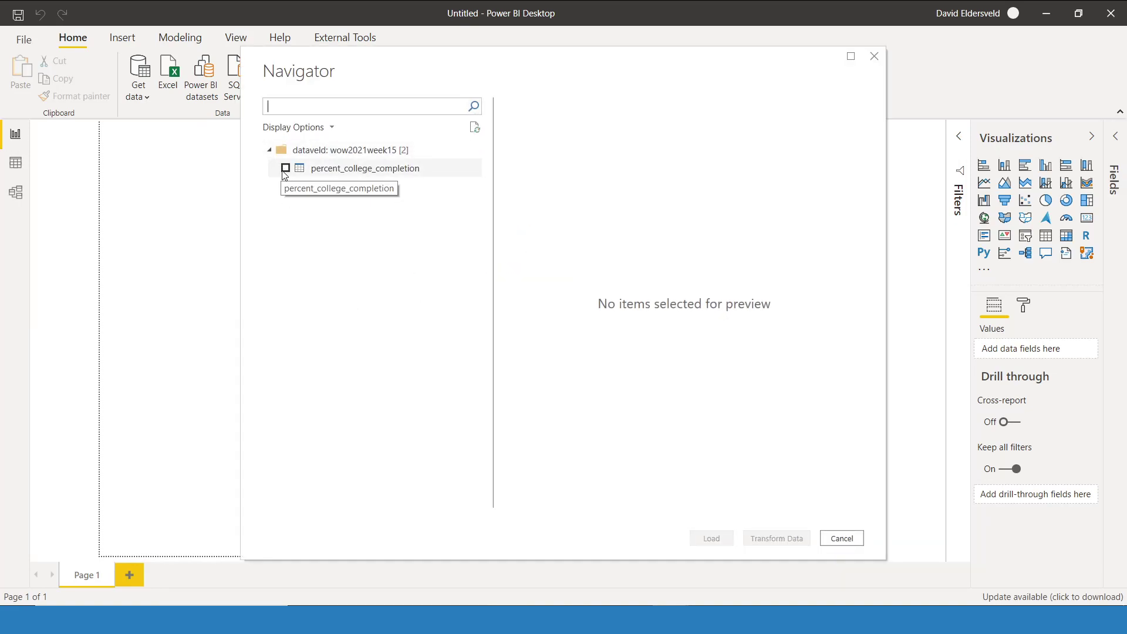
# - Select the percent_college_completion and poverty_2019 tables and open them for transformation in Power Query
pyautogui.click(284, 169)
pyautogui.click(286, 189)
pyautogui.click(286, 186)
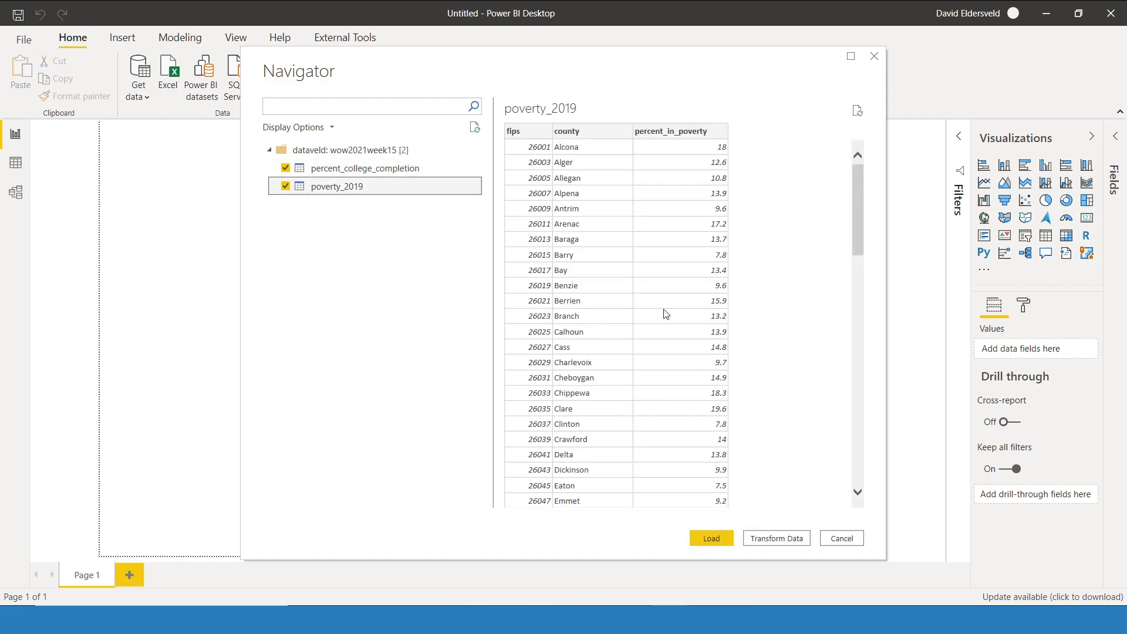
pyautogui.click(765, 538)
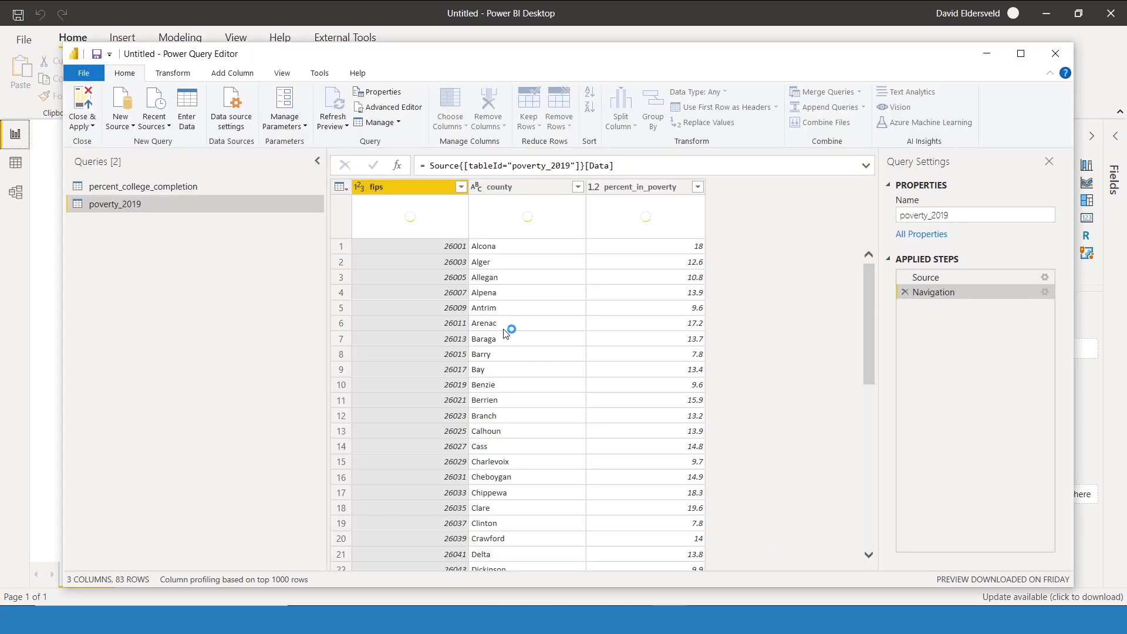
# - Disable loading for the poverty_2019 and percent_college_completion queries
pyautogui.rightClick(175, 205)
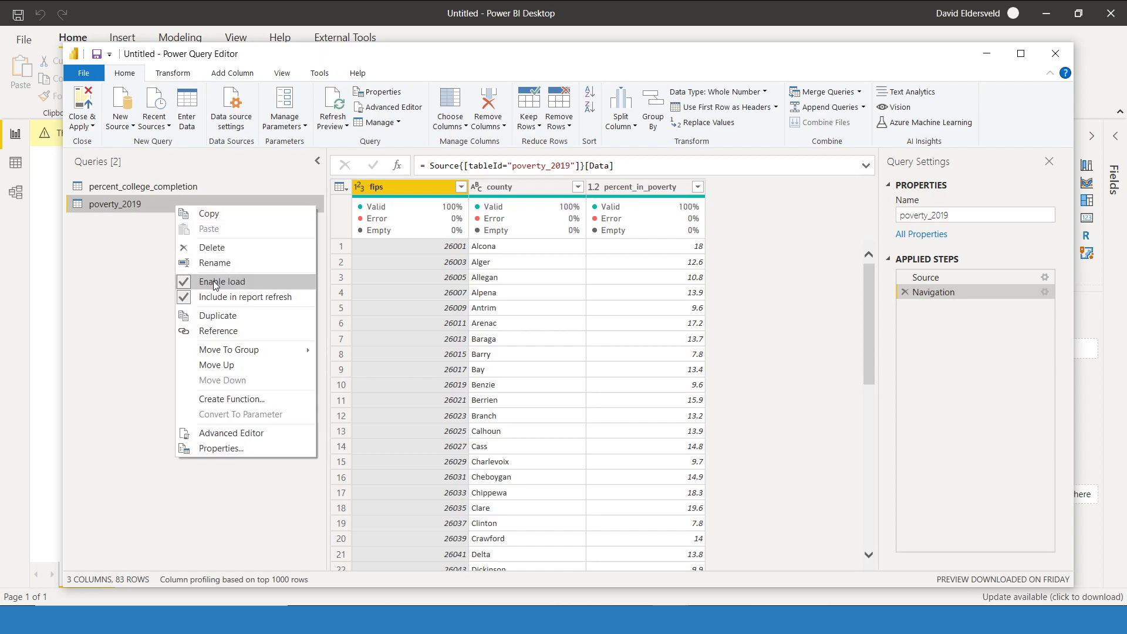
pyautogui.click(214, 282)
pyautogui.click(192, 191)
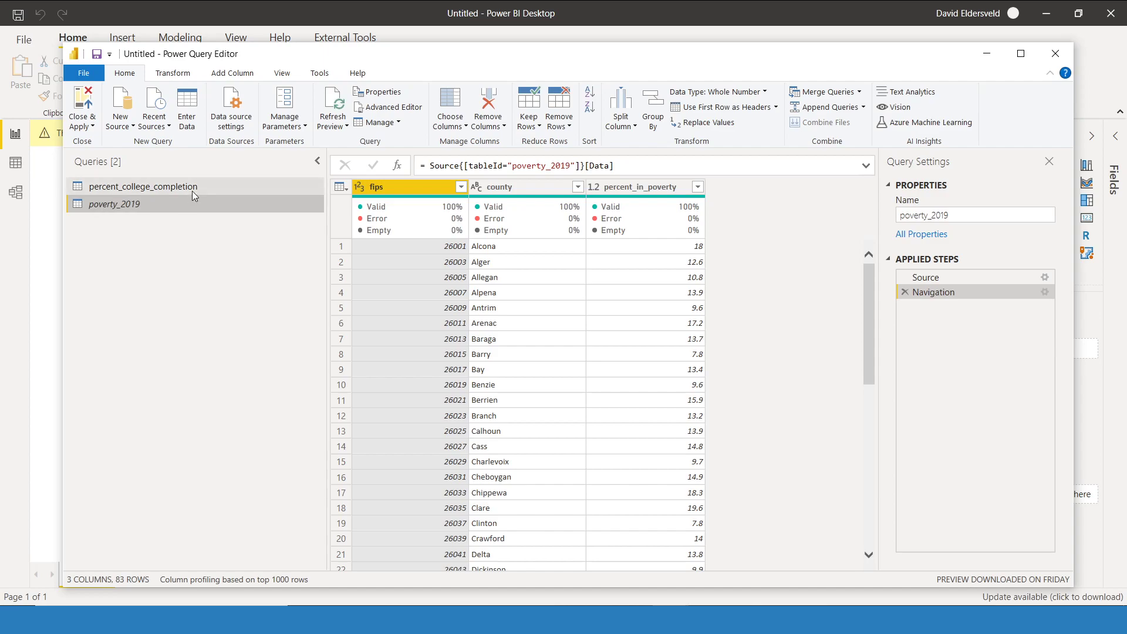
pyautogui.rightClick(192, 193)
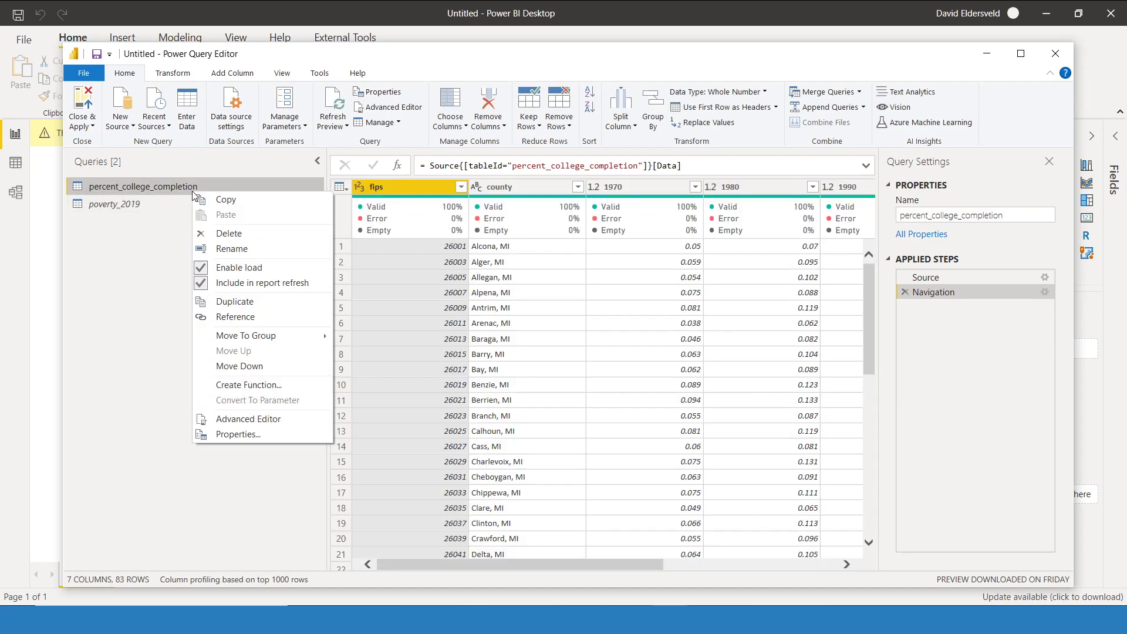
pyautogui.click(203, 267)
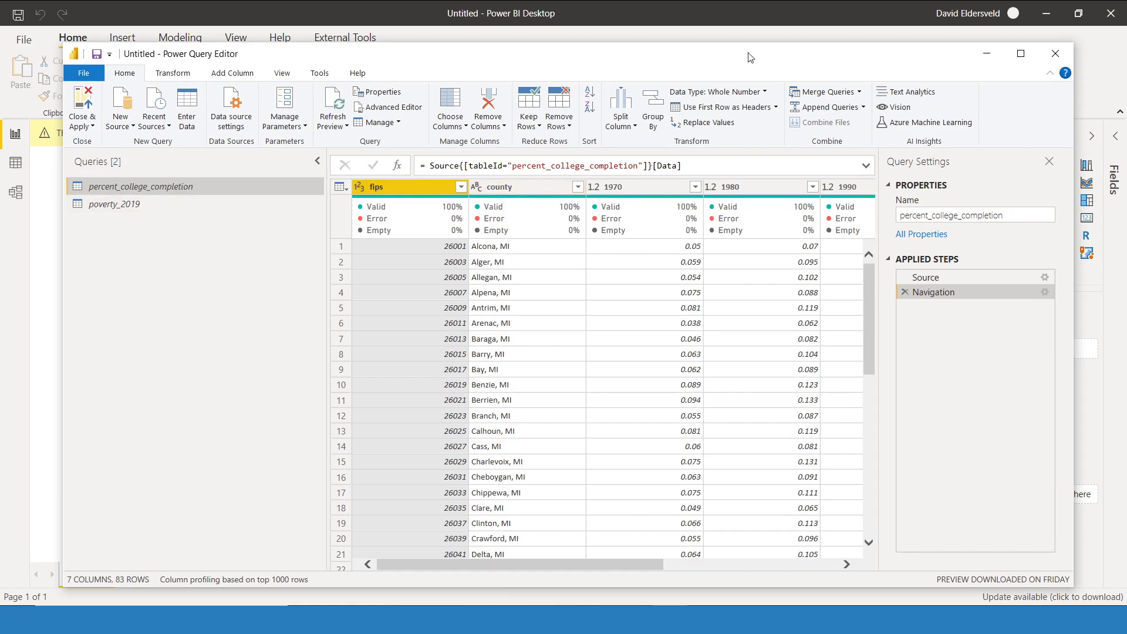
# - Compare the fips, county and percentage columns of the percent_college_completion and poverty_2019 queries
pyautogui.moveTo(761, 60); pyautogui.dragTo(736, 45)
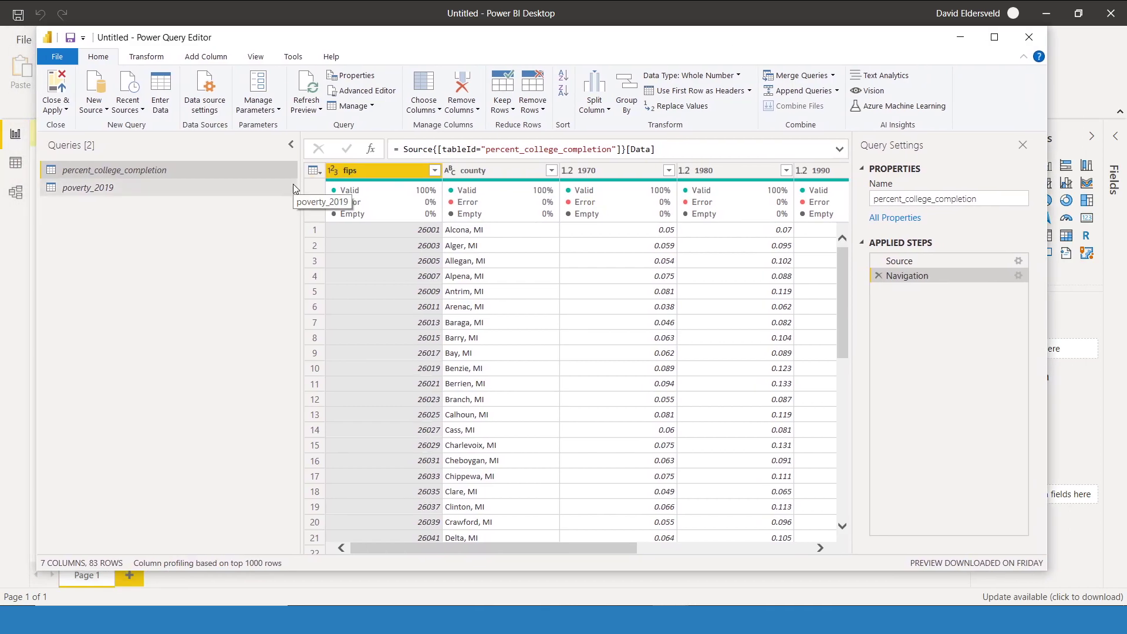
pyautogui.click(495, 172)
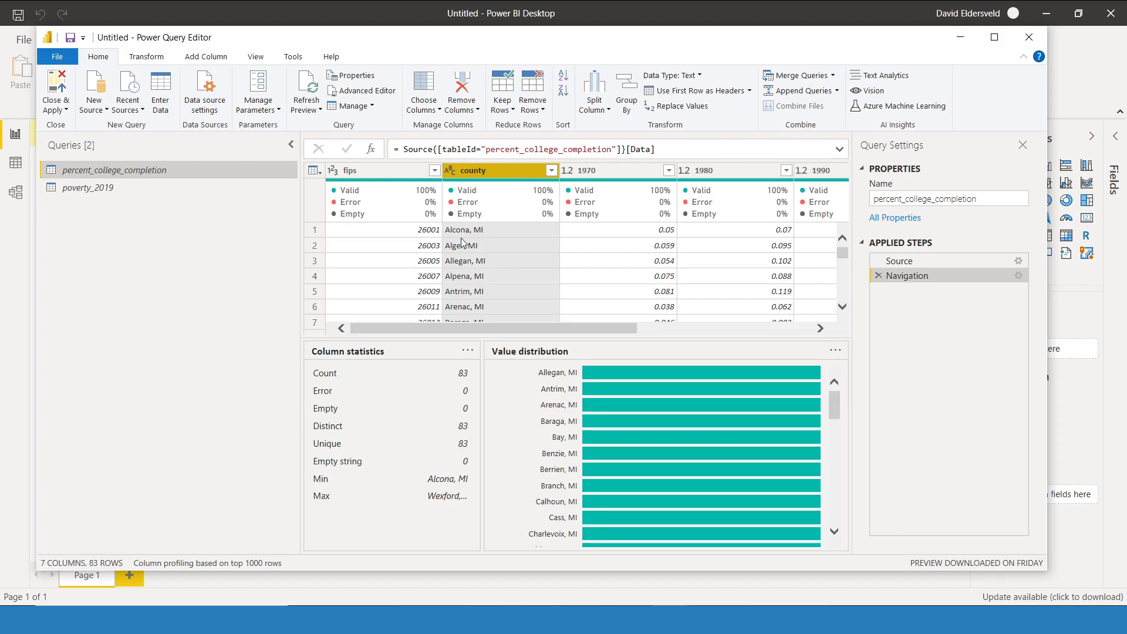
pyautogui.click(189, 193)
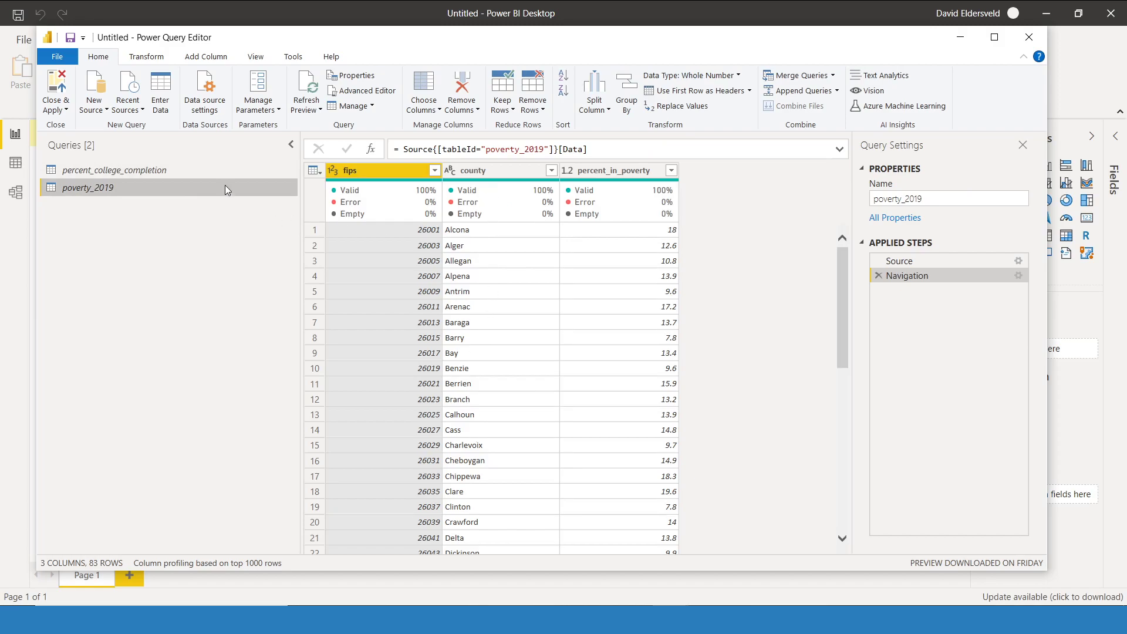
pyautogui.click(231, 169)
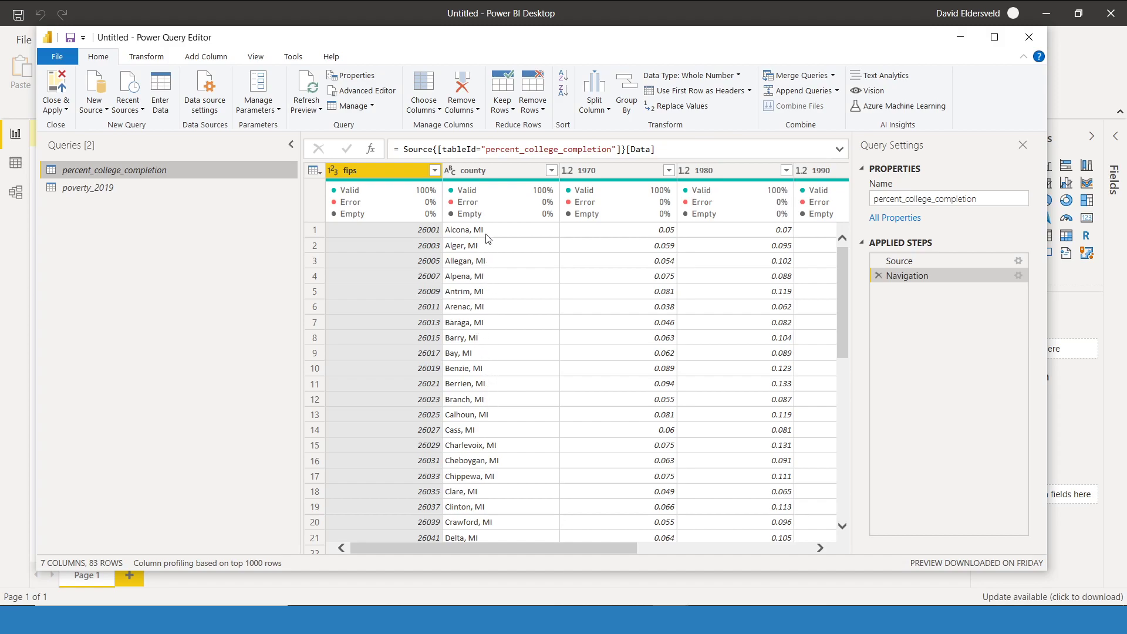
pyautogui.click(500, 170)
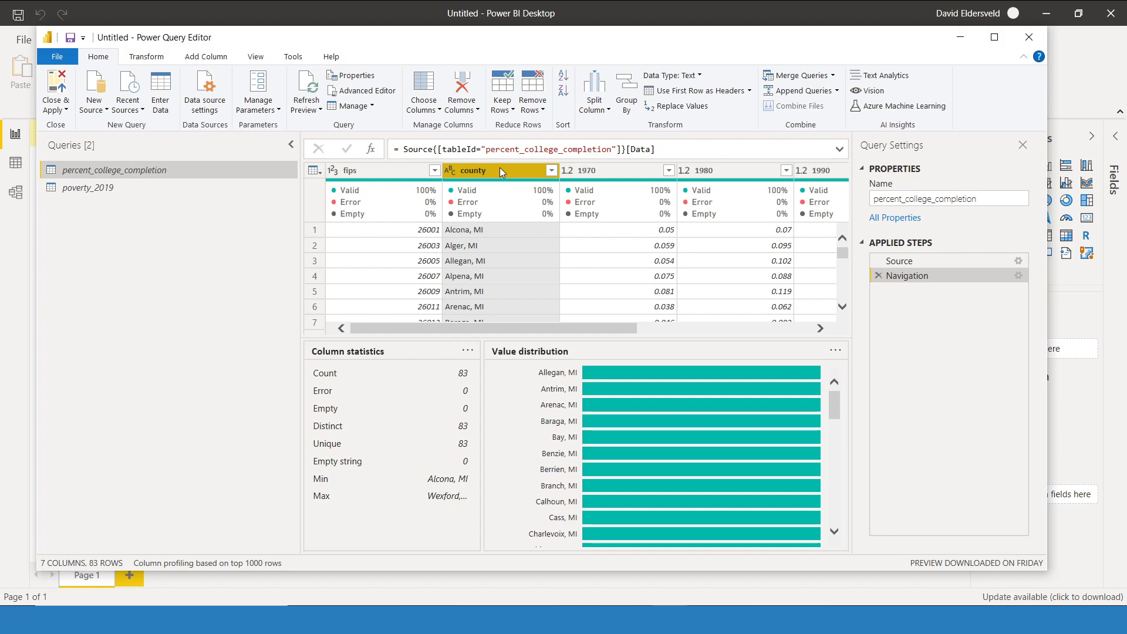
pyautogui.moveTo(626, 328); pyautogui.dragTo(789, 324)
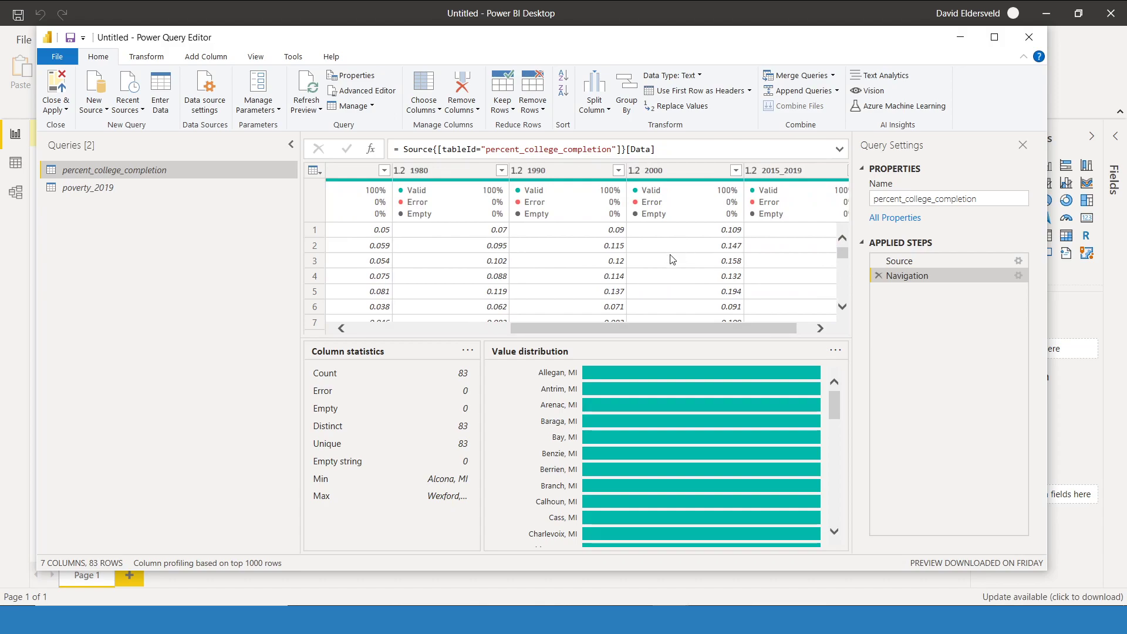
pyautogui.click(272, 187)
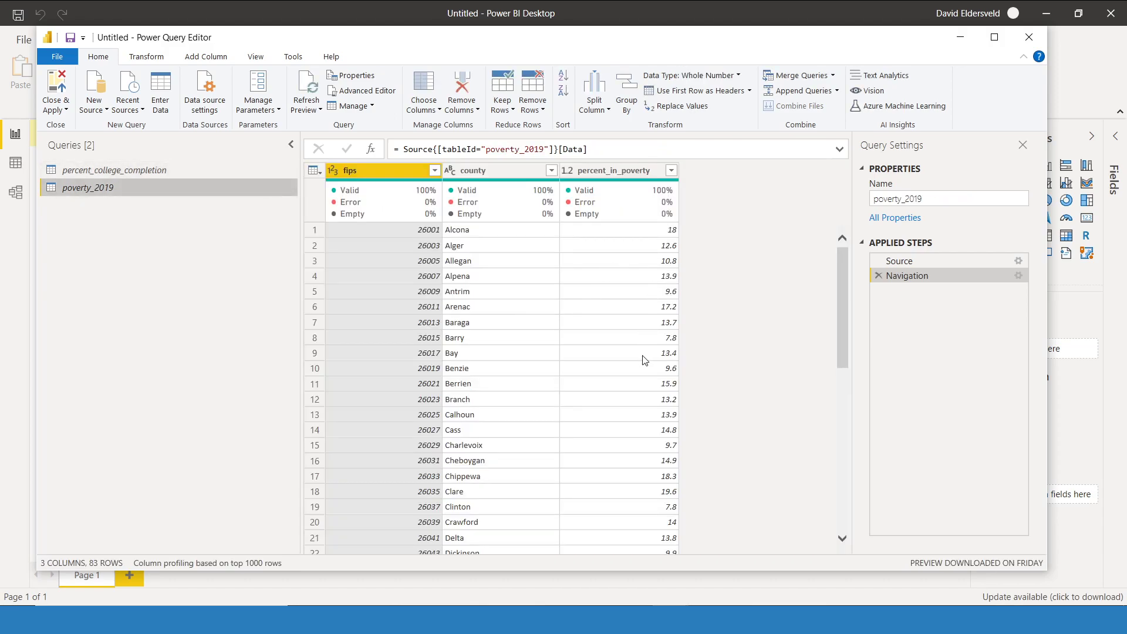
pyautogui.click(153, 169)
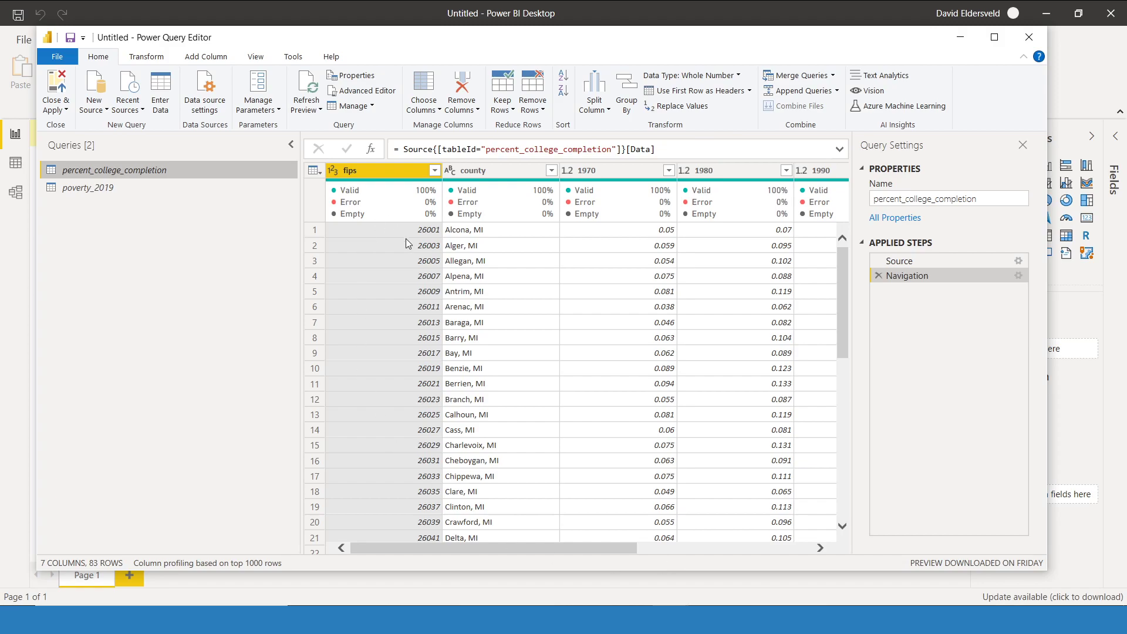
pyautogui.click(199, 184)
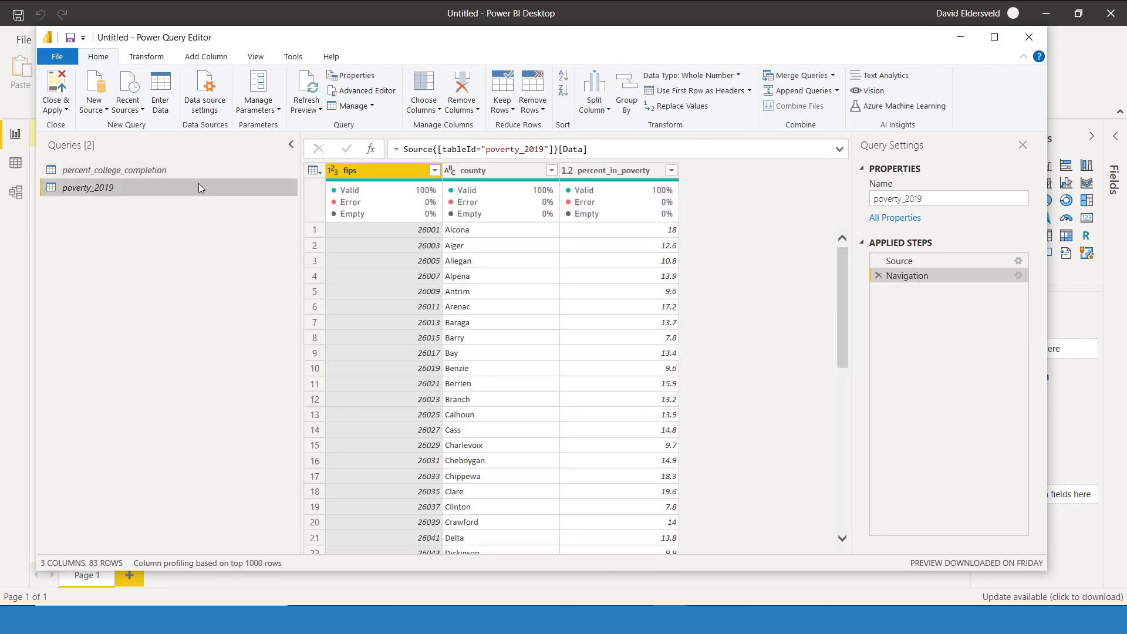
# - Merge percent_college_completion with poverty_2019 as a new query, matching on the fips columns with an Inner join
pyautogui.click(244, 176)
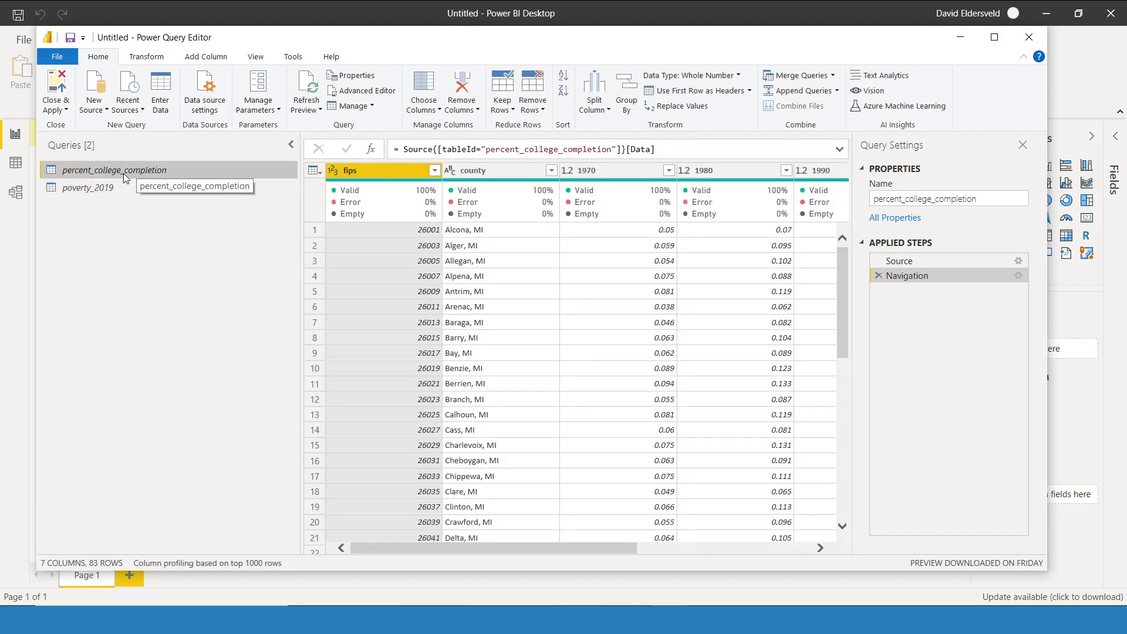
pyautogui.click(833, 75)
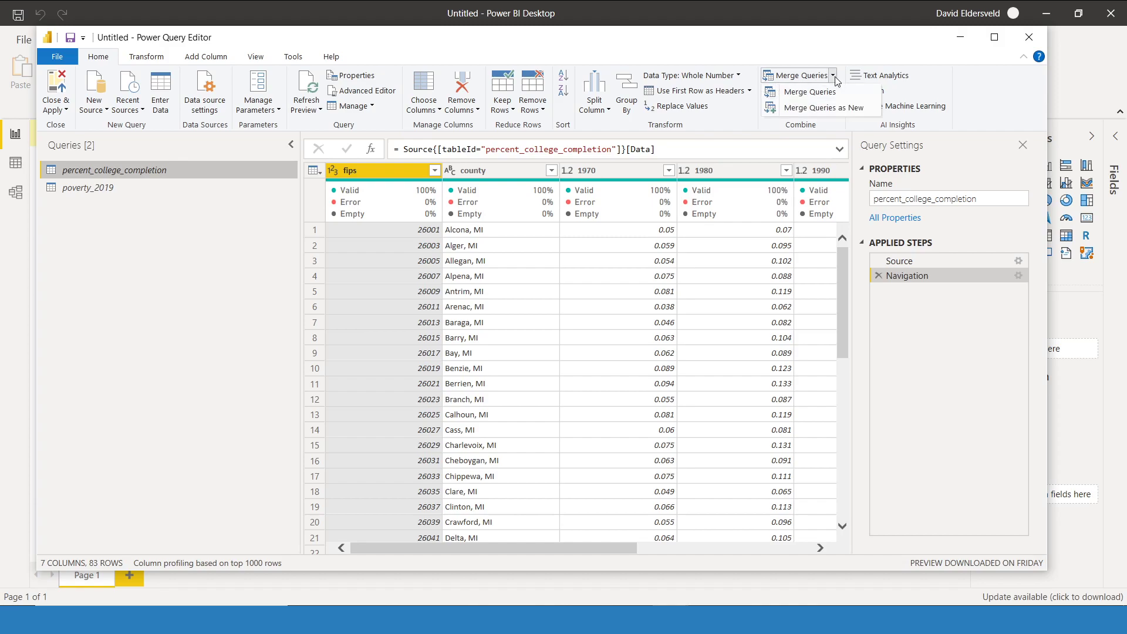
pyautogui.click(839, 109)
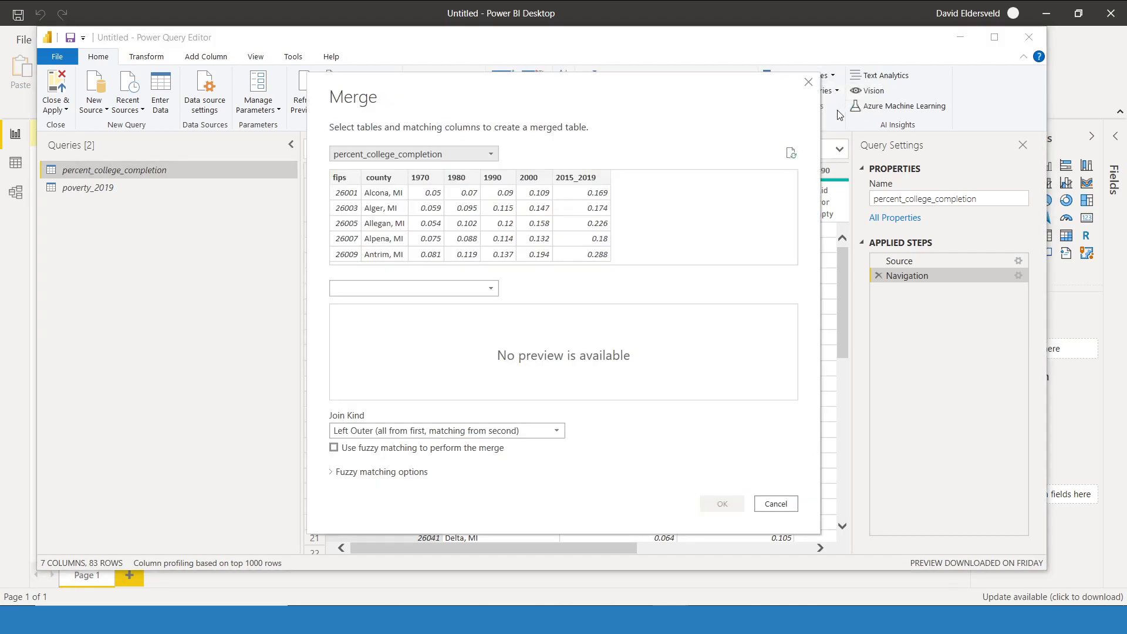
pyautogui.click(475, 290)
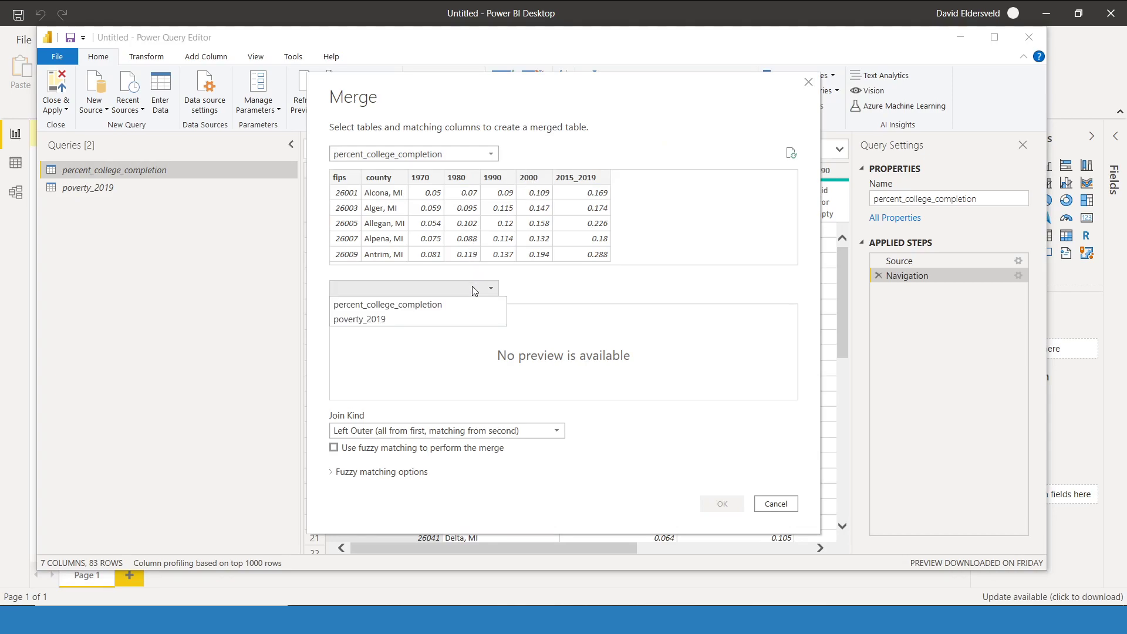
pyautogui.click(431, 322)
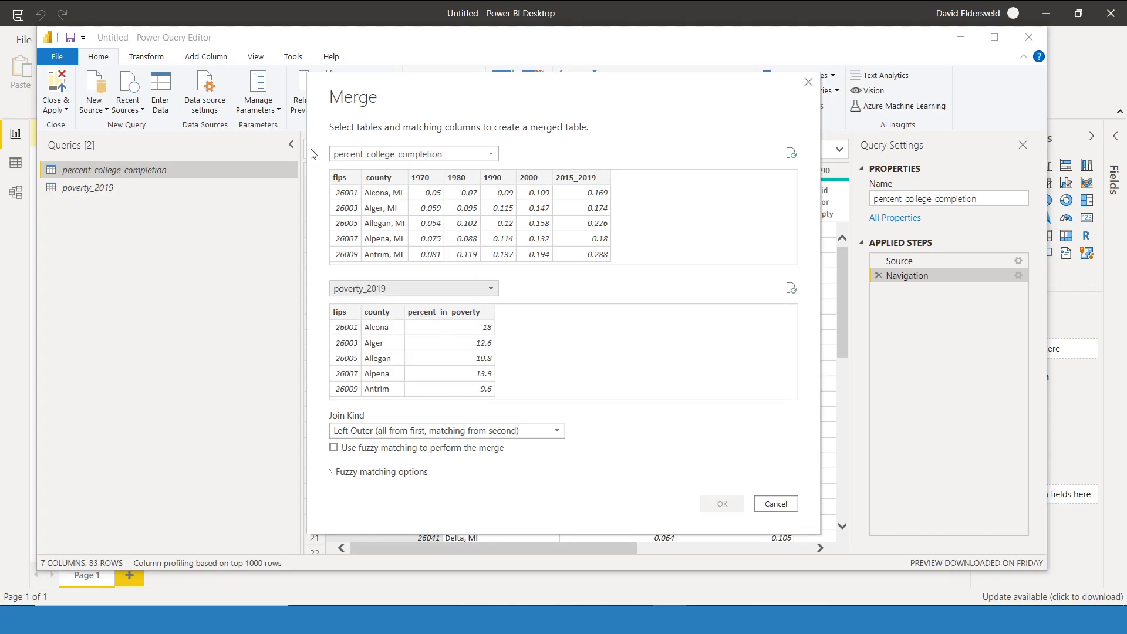
pyautogui.click(347, 182)
pyautogui.click(345, 316)
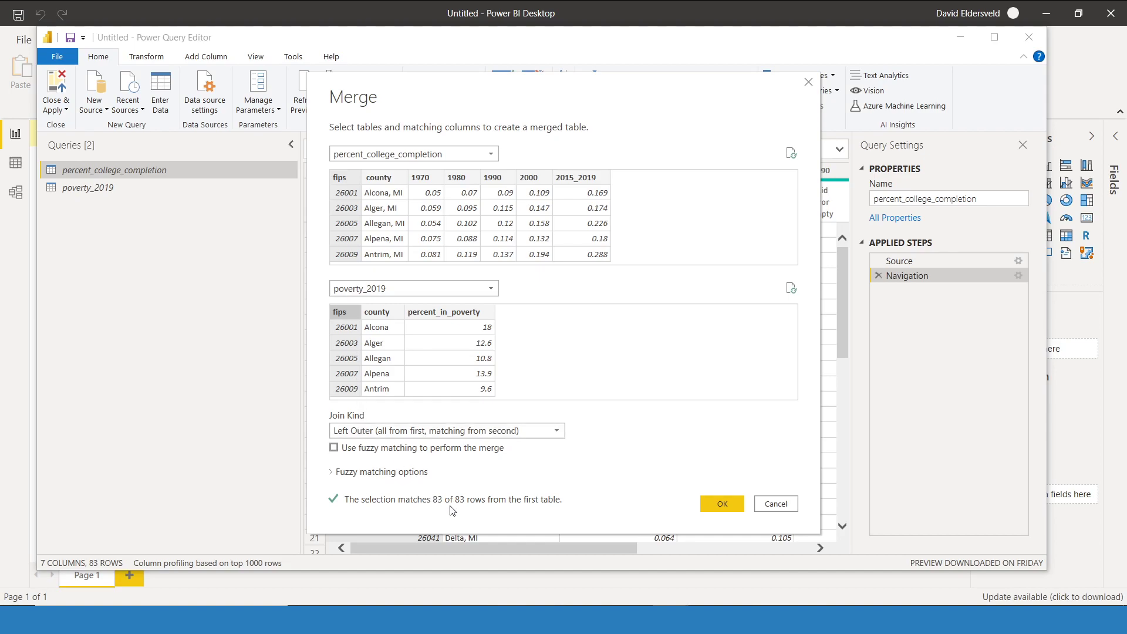
pyautogui.click(511, 432)
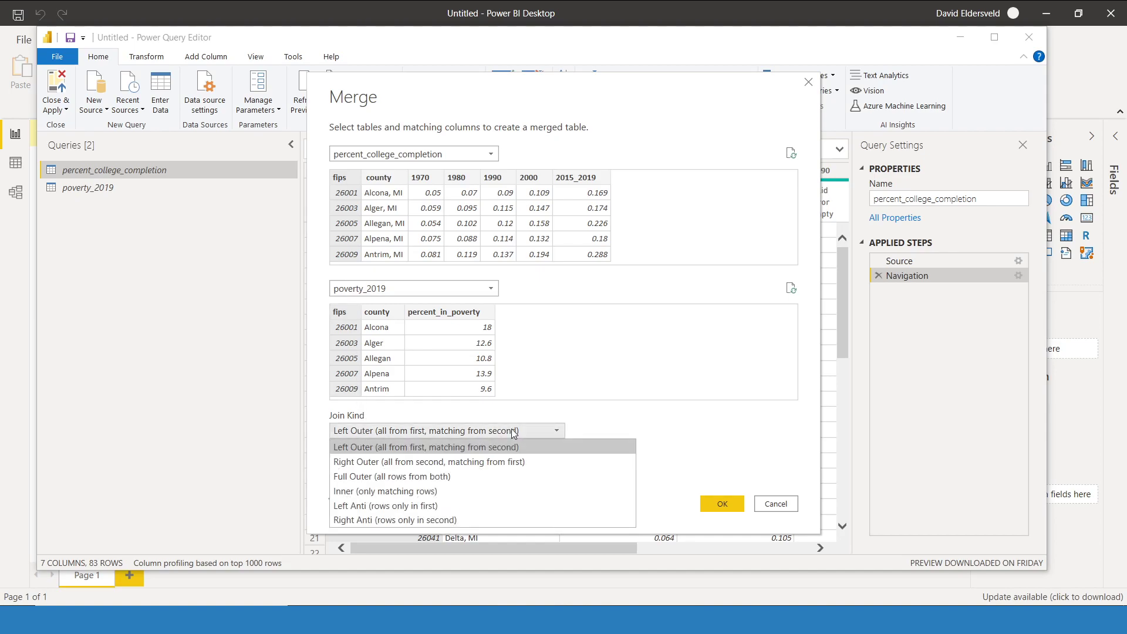
pyautogui.click(452, 491)
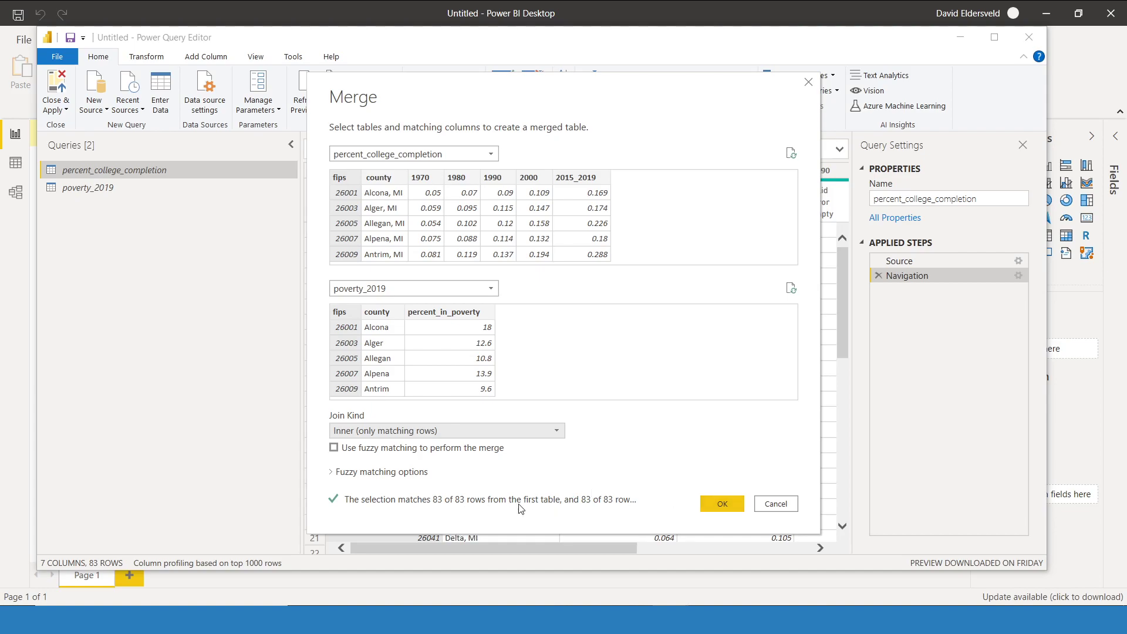
pyautogui.click(715, 510)
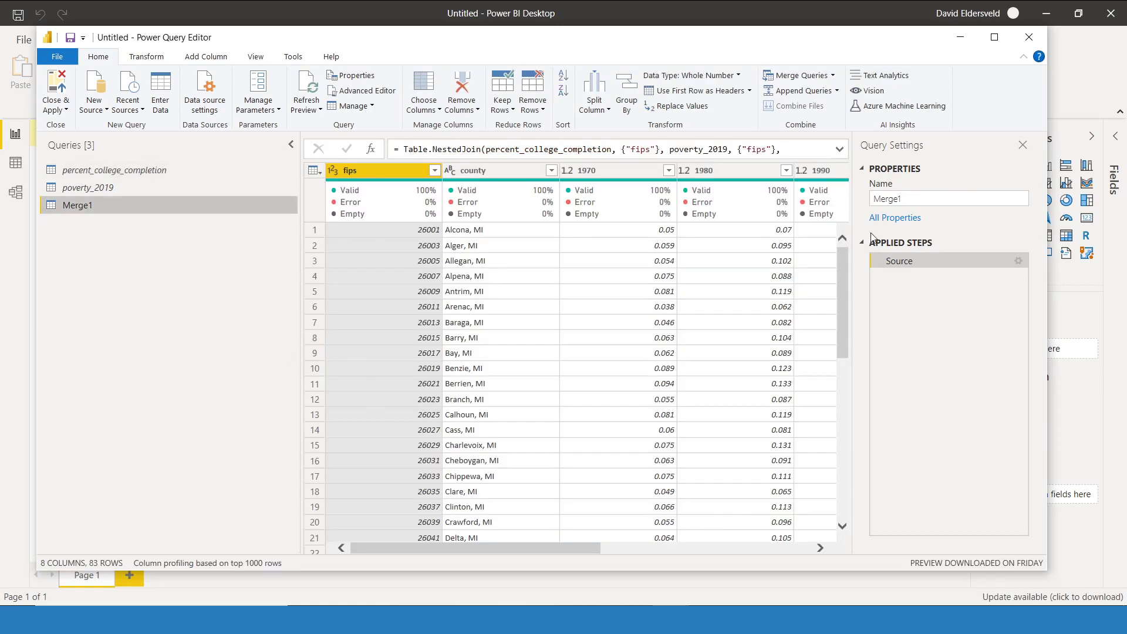
# - Rename the merged query as Bivariate
pyautogui.click(929, 205)
pyautogui.write('Bivariat')
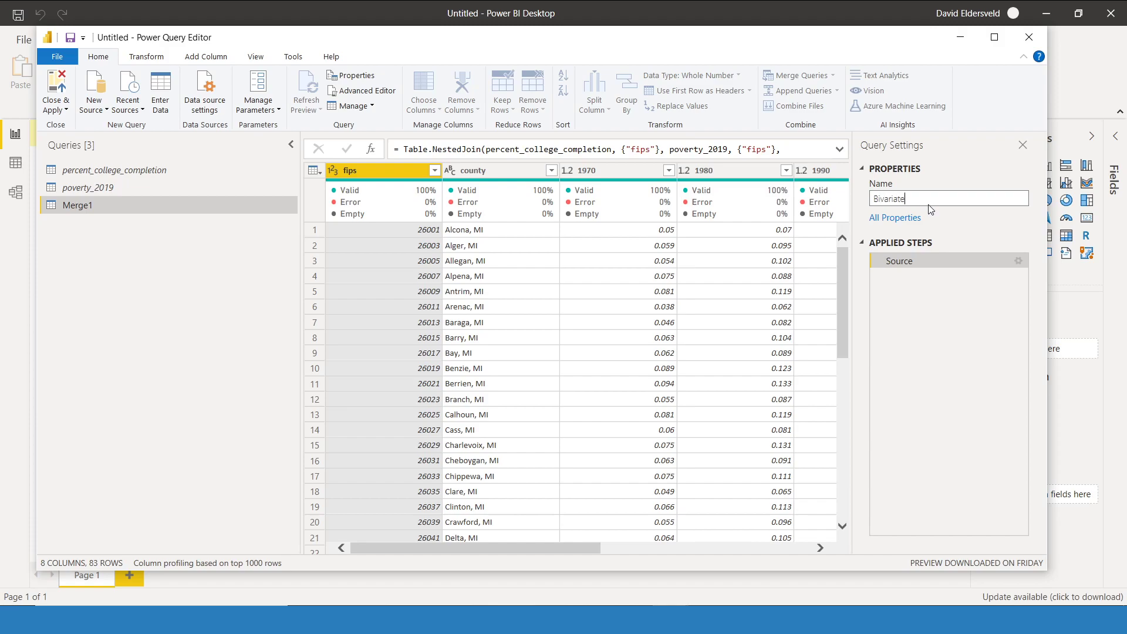
pyautogui.write('e')
pyautogui.press('Return')
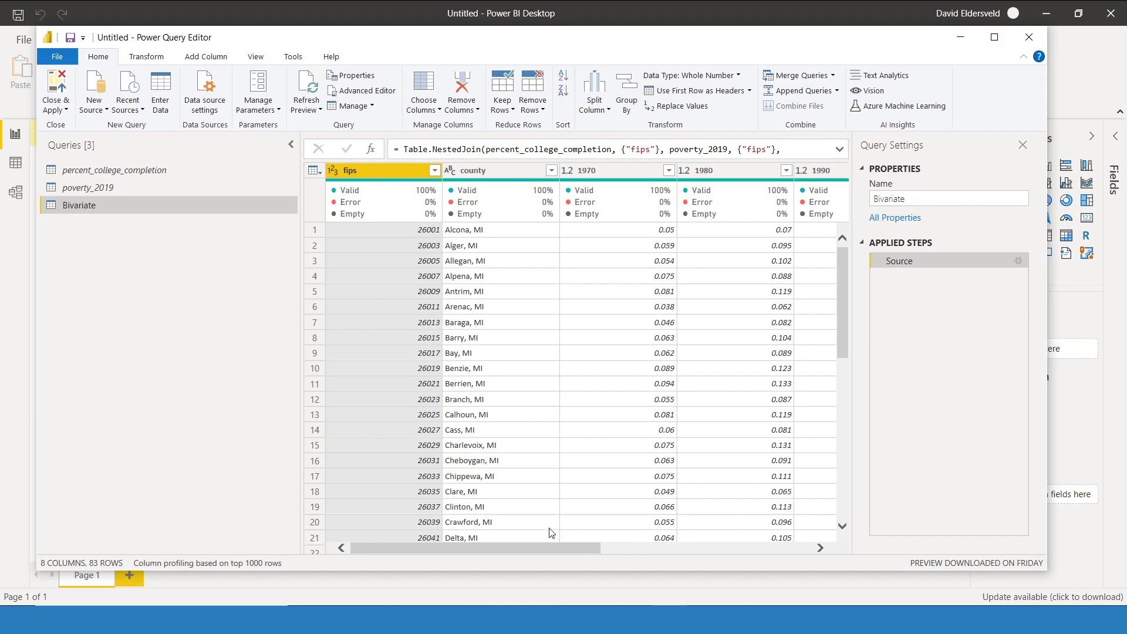
# - Rename the 2015_2019 column of the Bivariate query to College Completion
pyautogui.moveTo(590, 550); pyautogui.dragTo(826, 571)
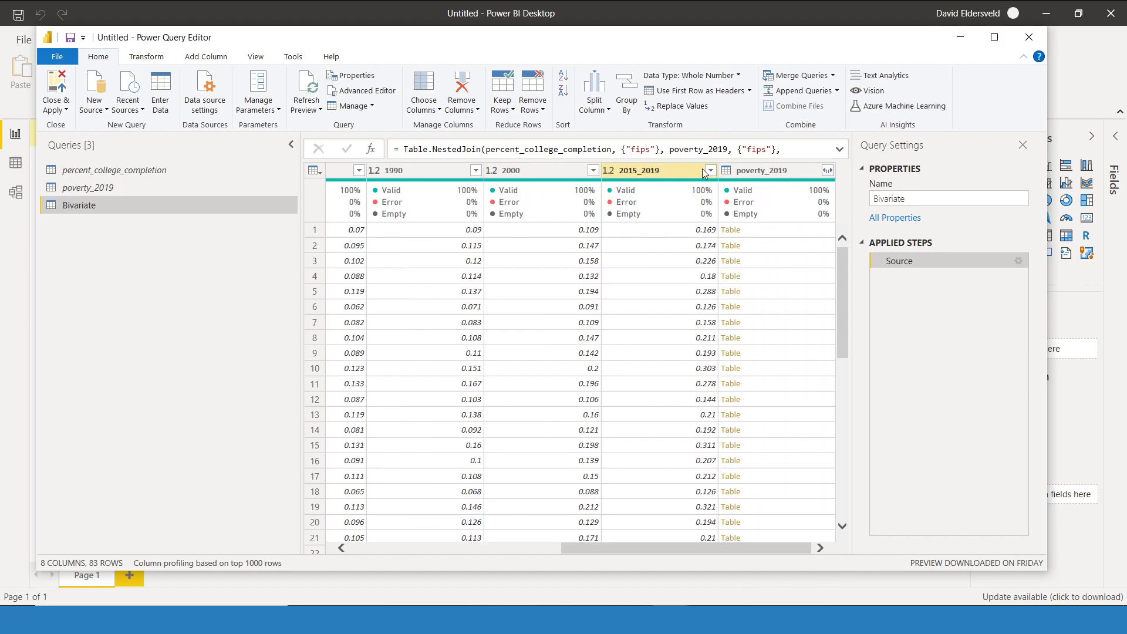
pyautogui.doubleClick(647, 174)
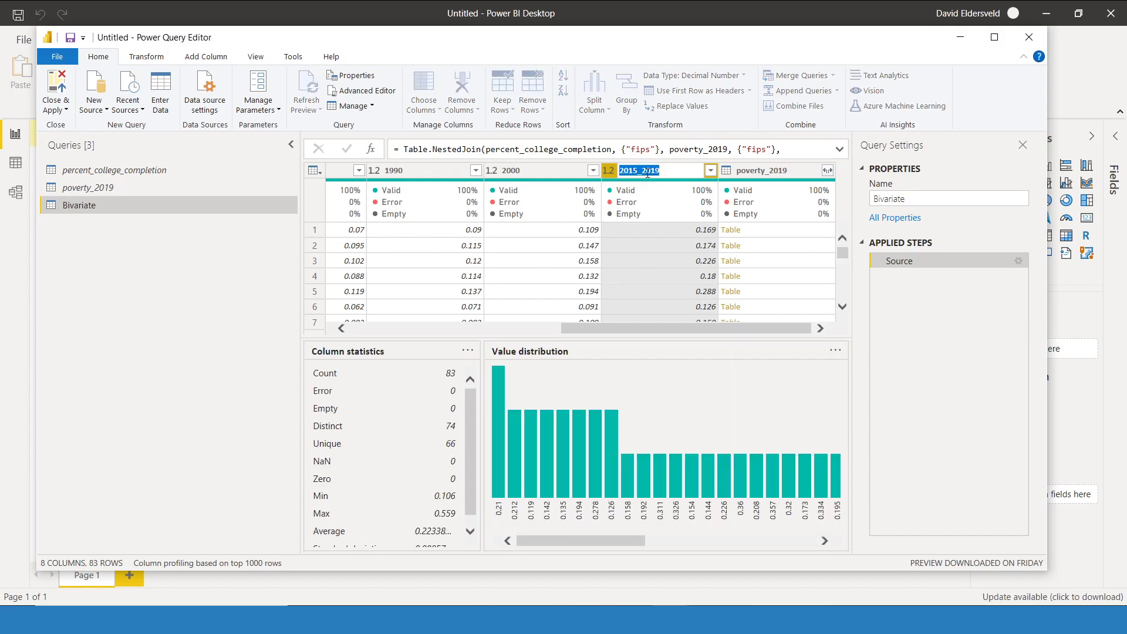
pyautogui.write('CollegeCompletion')
pyautogui.press('Return')
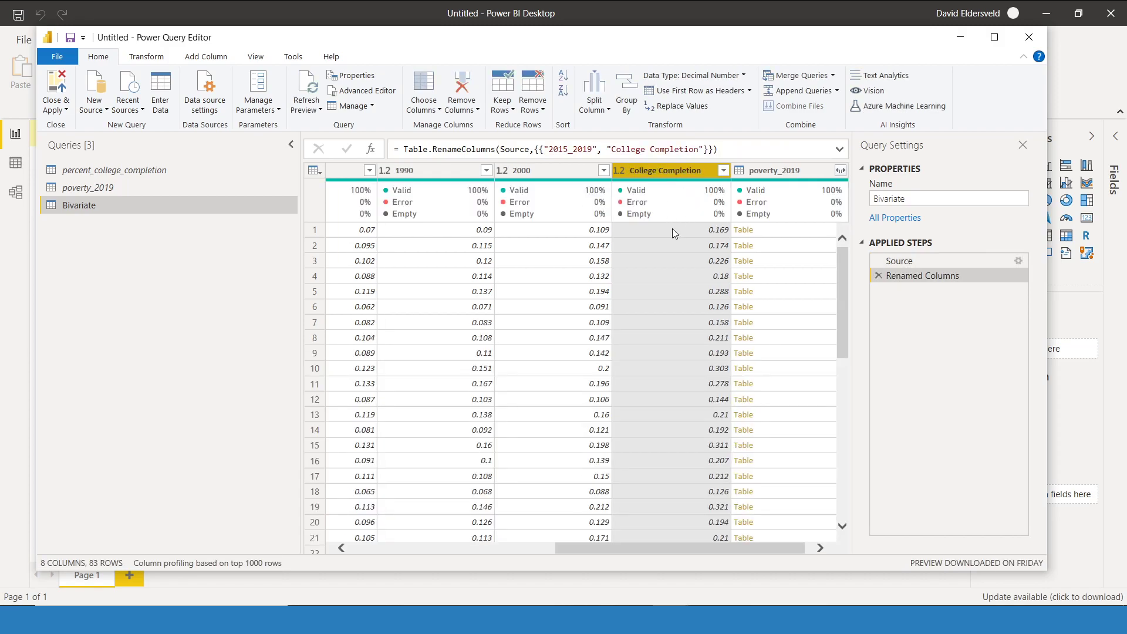
# - Expand the poverty_2019 table column to only percent_in_poverty, without using the original column name as prefix
pyautogui.moveTo(694, 211)
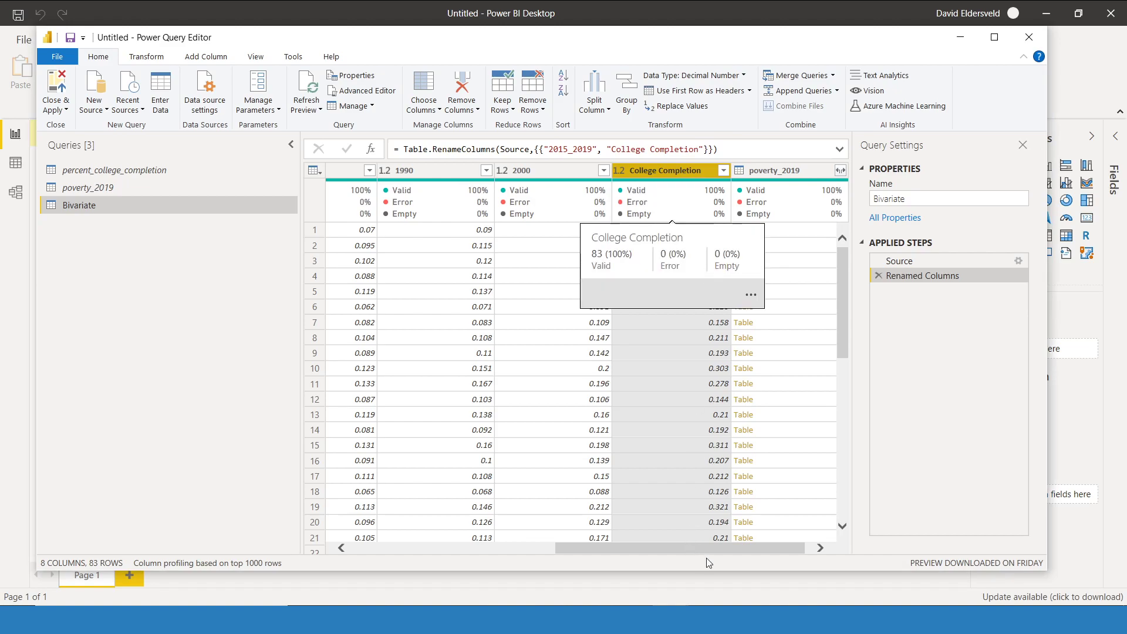
pyautogui.moveTo(724, 552); pyautogui.dragTo(763, 551)
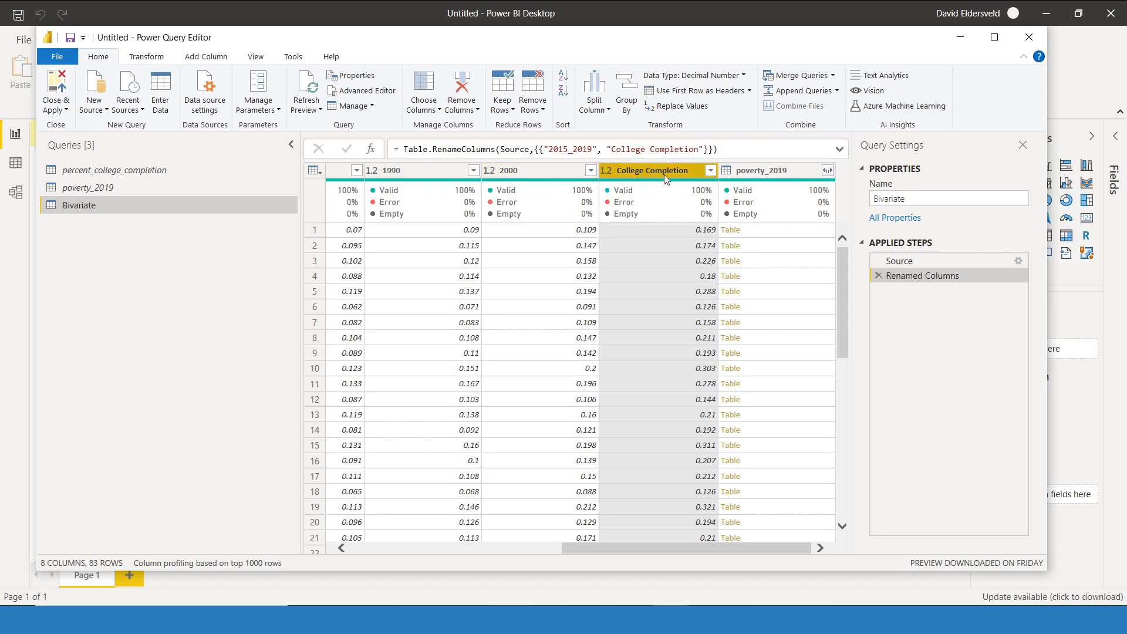
pyautogui.click(828, 171)
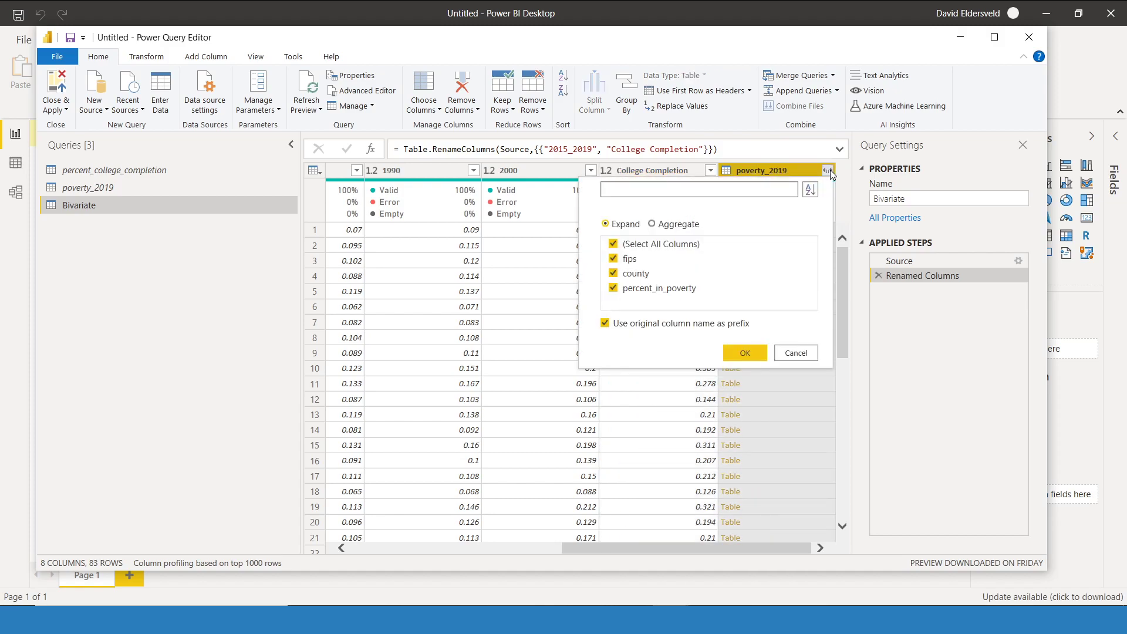
pyautogui.click(613, 244)
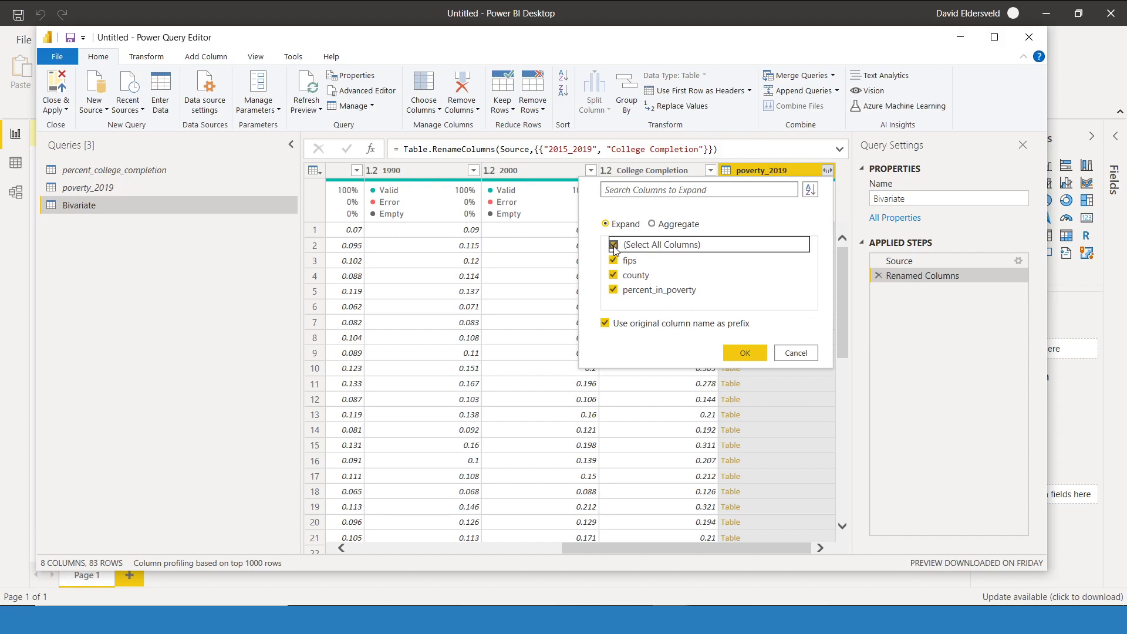
pyautogui.click(613, 290)
pyautogui.click(605, 324)
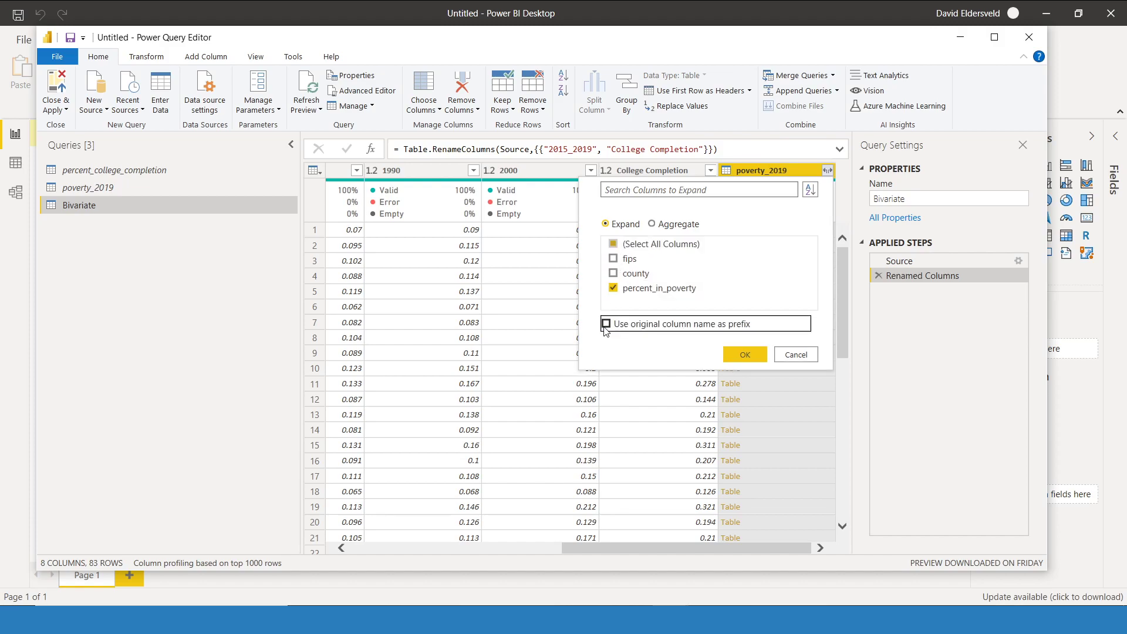
pyautogui.click(744, 354)
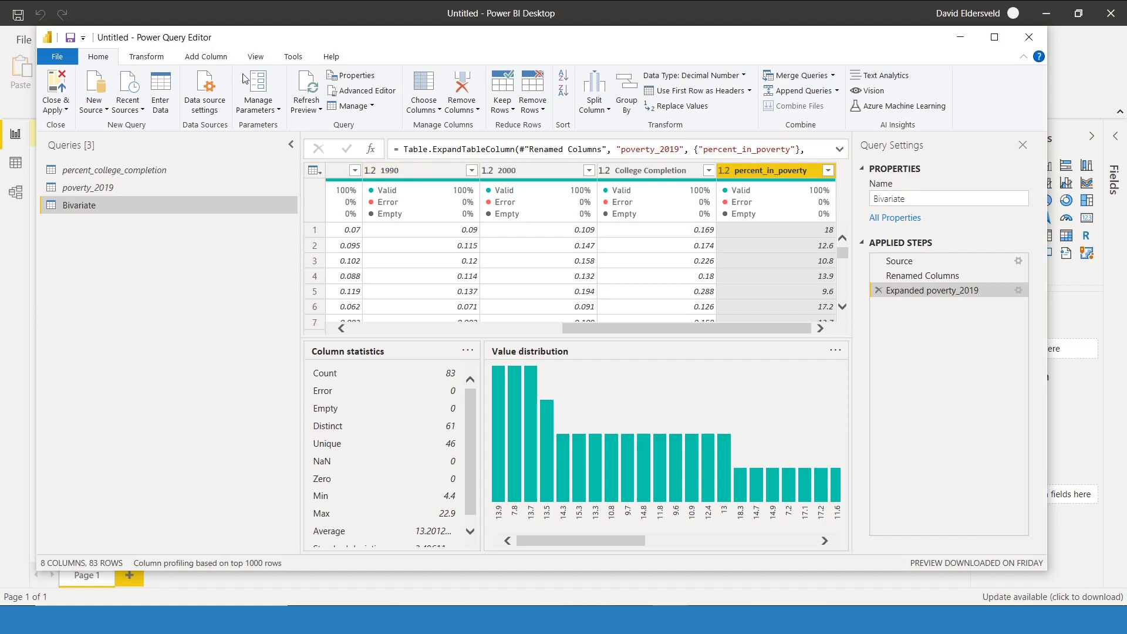
# - Add a column from examples based on percent_in_poverty, giving .18 for the first row and .126 for the second
pyautogui.click(219, 54)
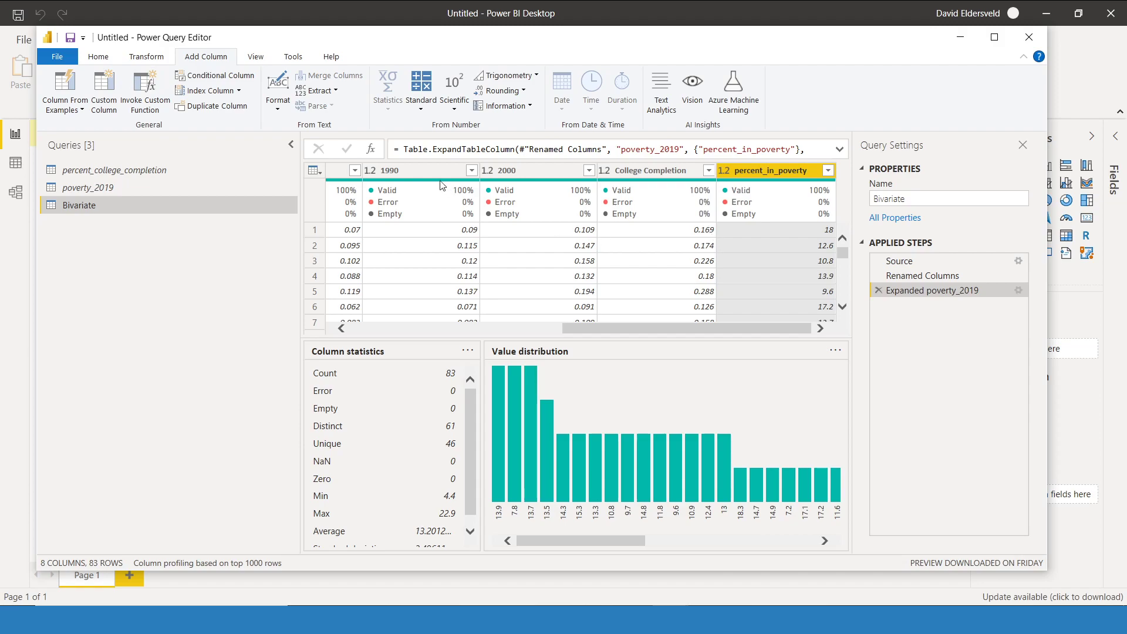
pyautogui.click(72, 111)
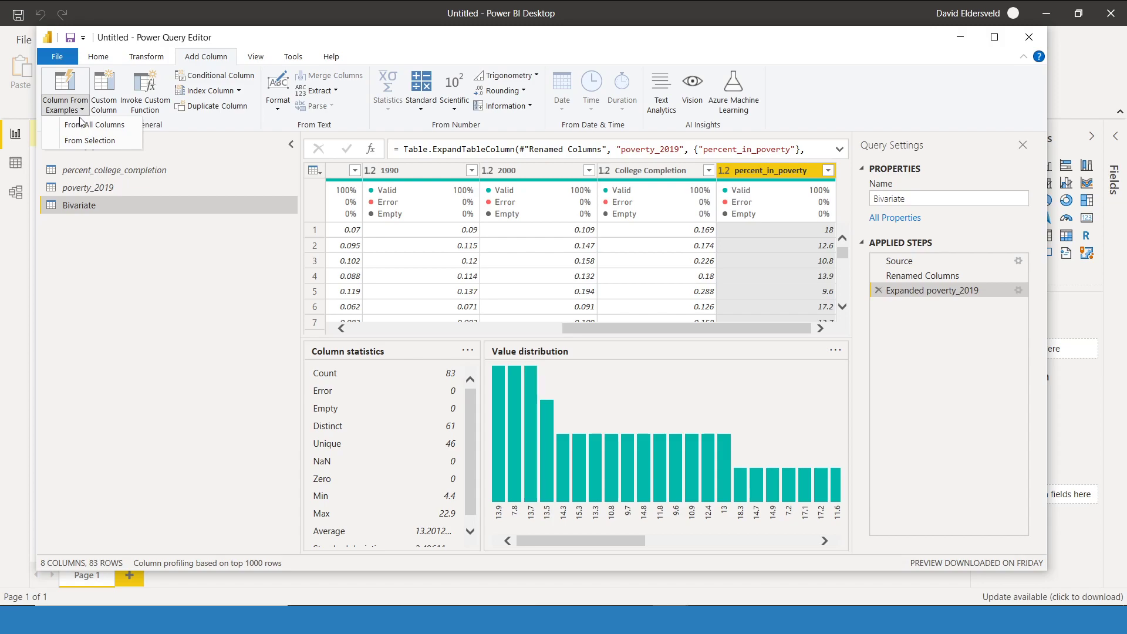
pyautogui.click(98, 147)
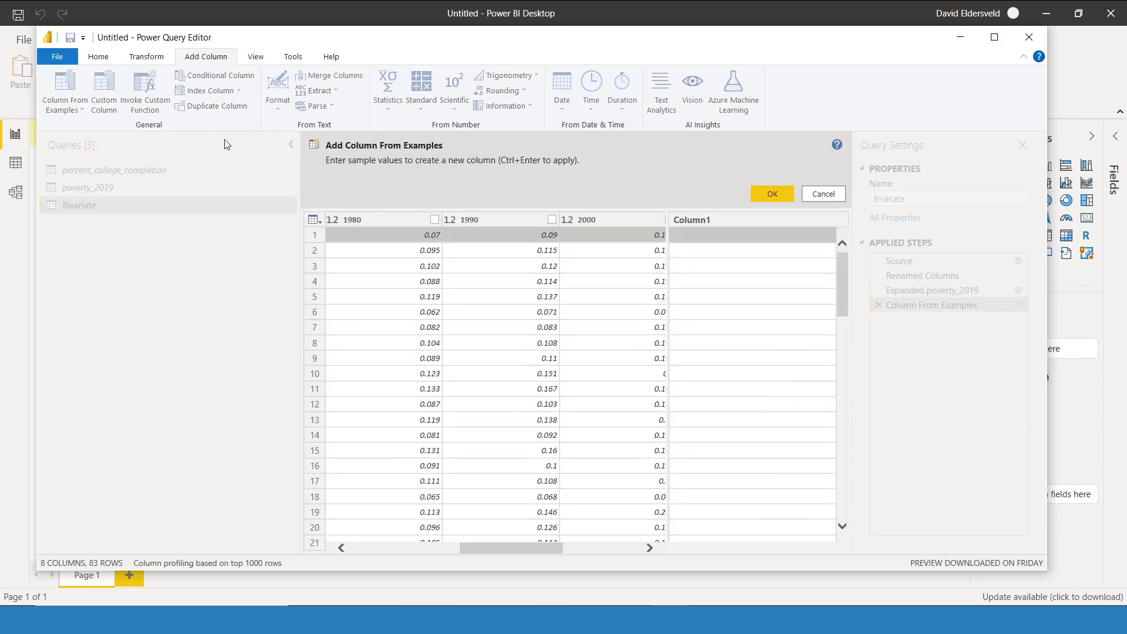
pyautogui.click(723, 236)
pyautogui.click(608, 551)
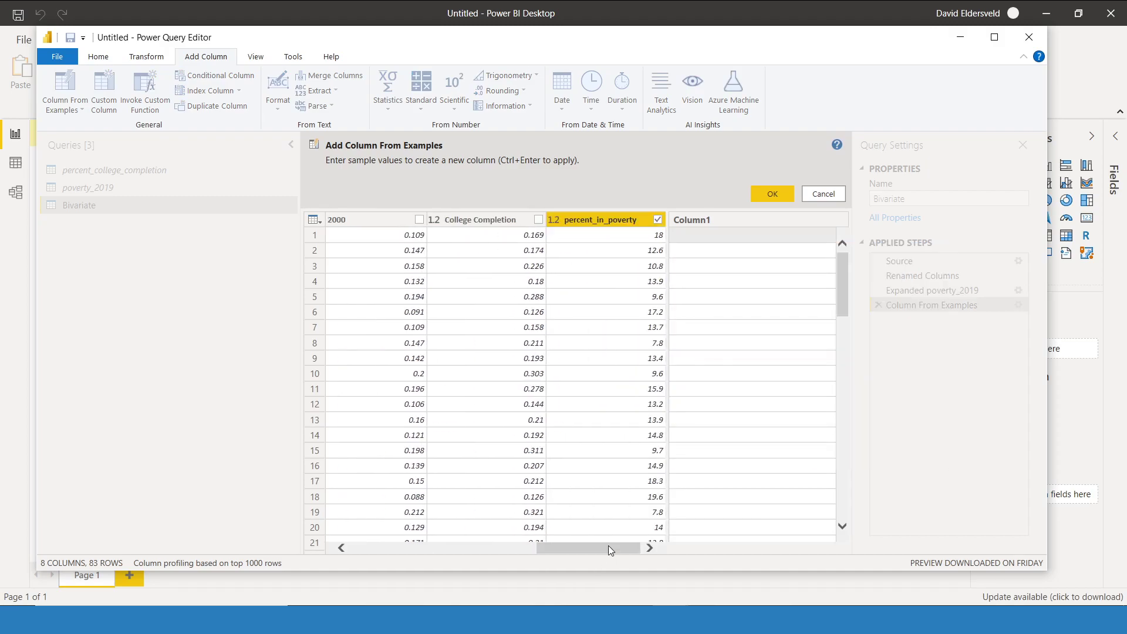
pyautogui.click(692, 232)
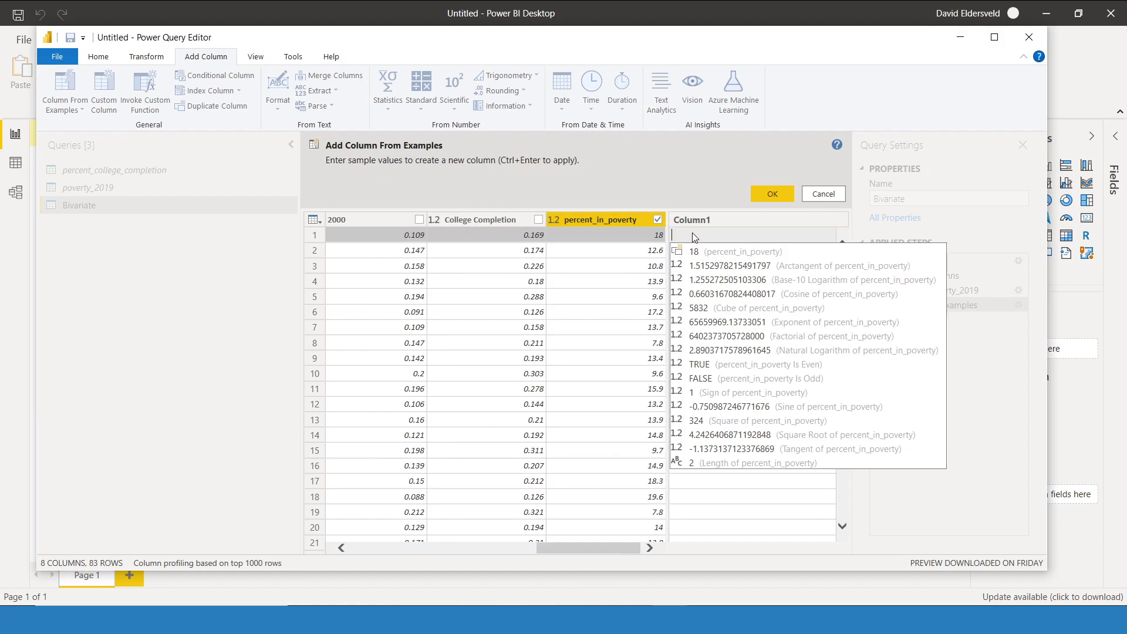
pyautogui.write('.18')
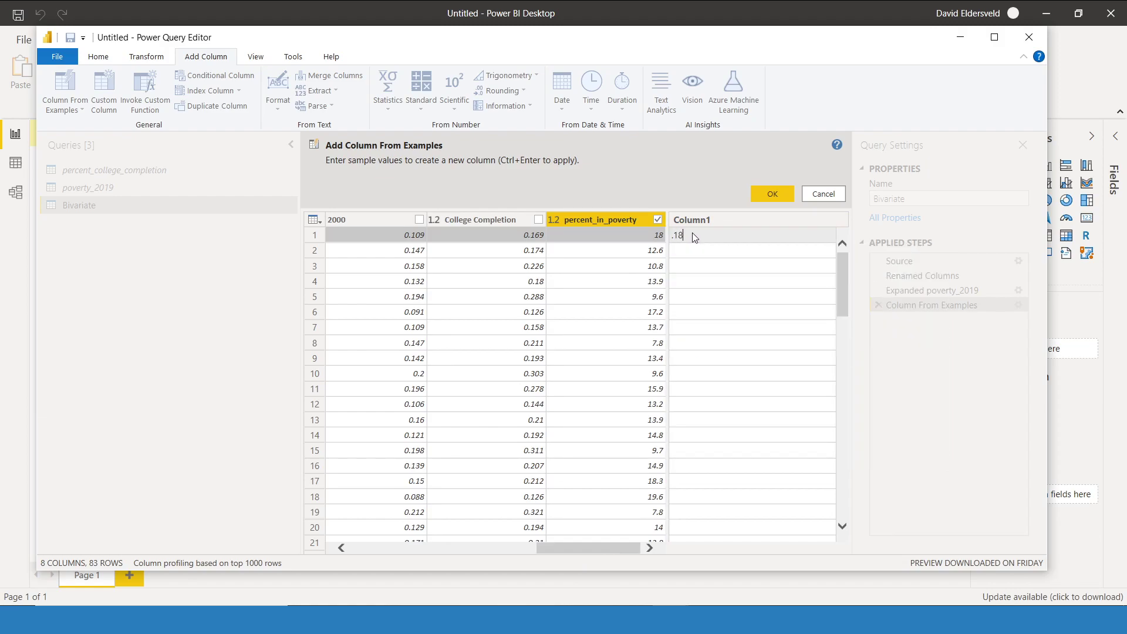
pyautogui.press('Return')
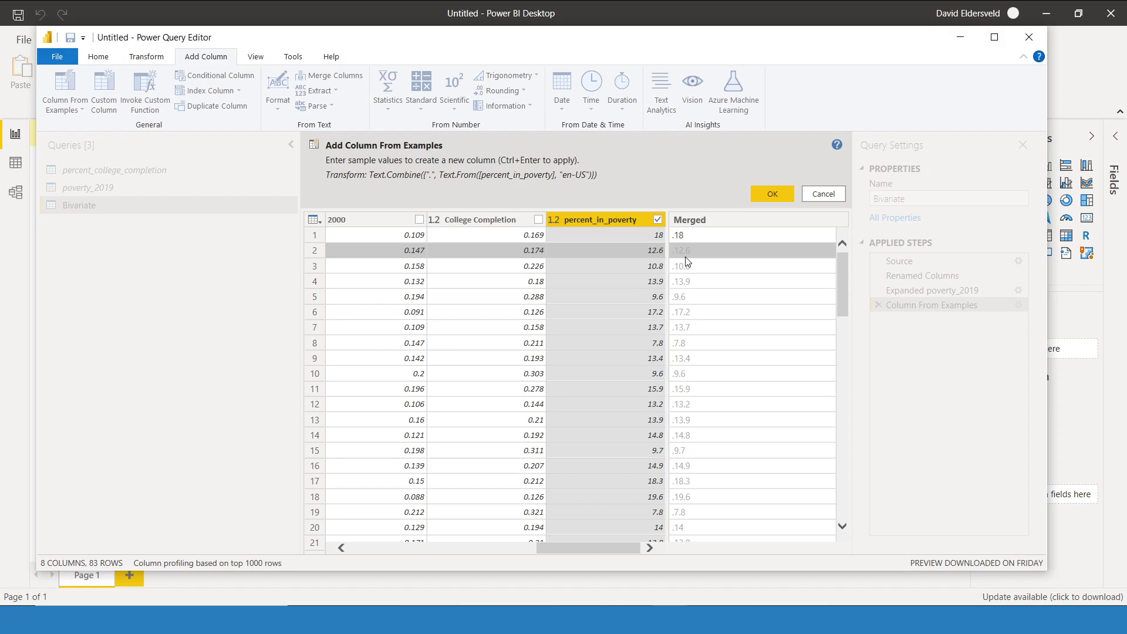
pyautogui.click(685, 253)
pyautogui.write('.126')
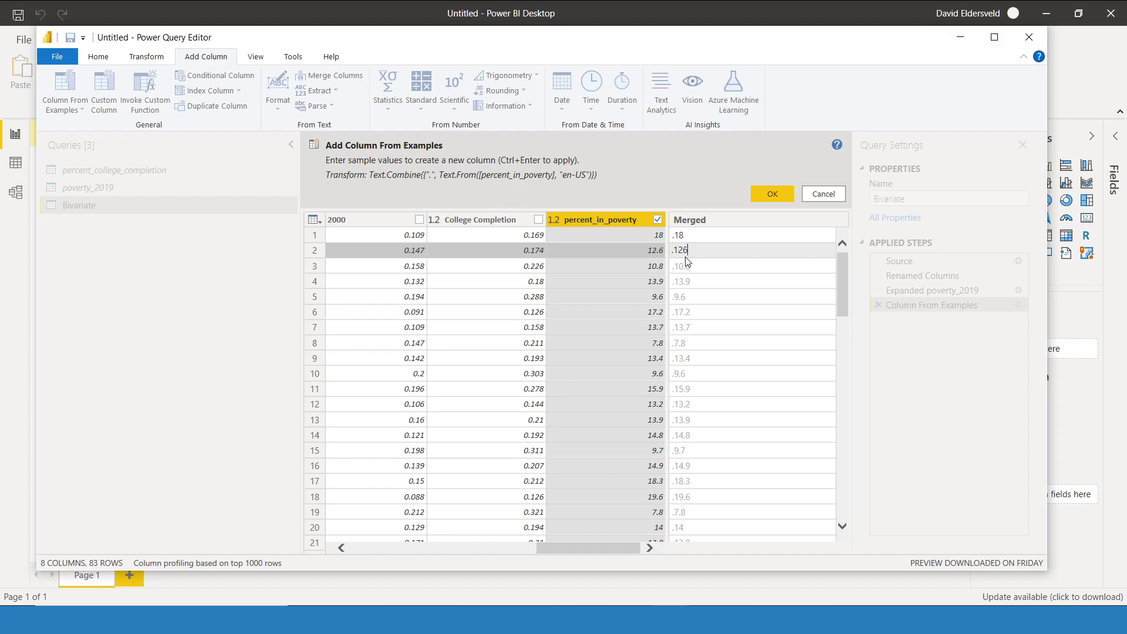
pyautogui.press('Return')
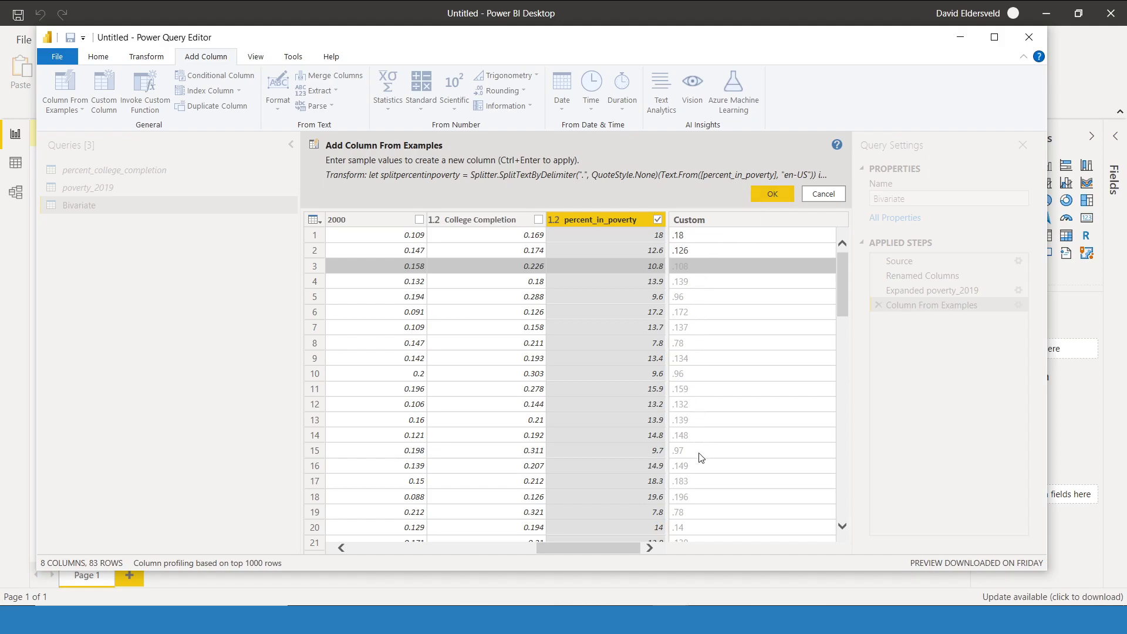
pyautogui.click(778, 196)
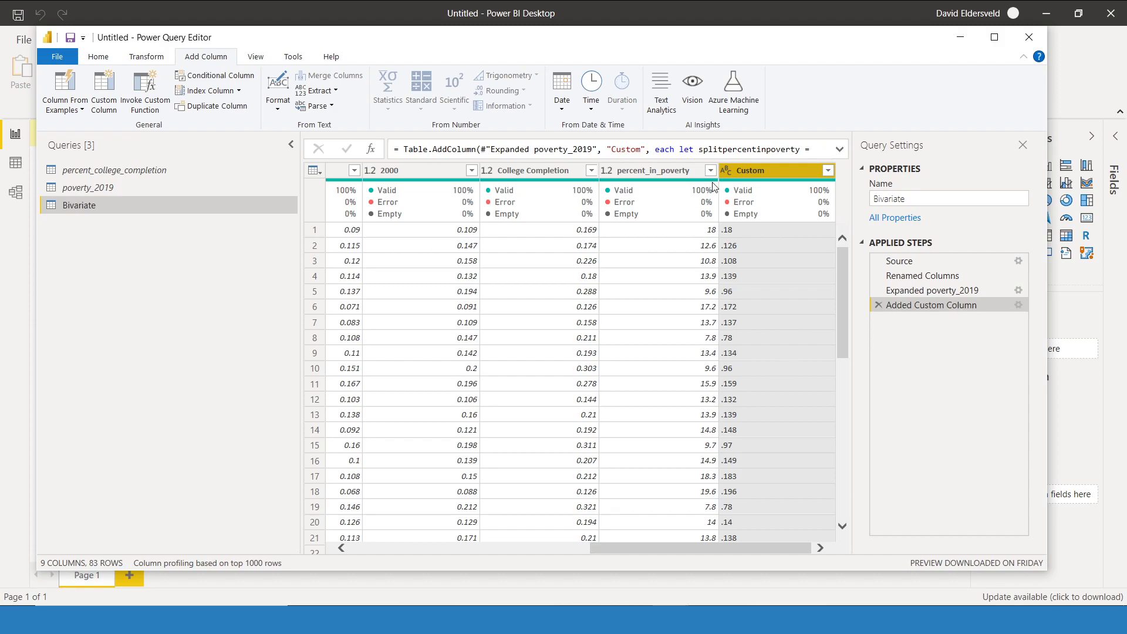
# - Rename the new custom column to In Poverty and set its data type to Decimal Number
pyautogui.moveTo(713, 187)
pyautogui.doubleClick(759, 170)
pyautogui.write('In Poverty')
pyautogui.press('Return')
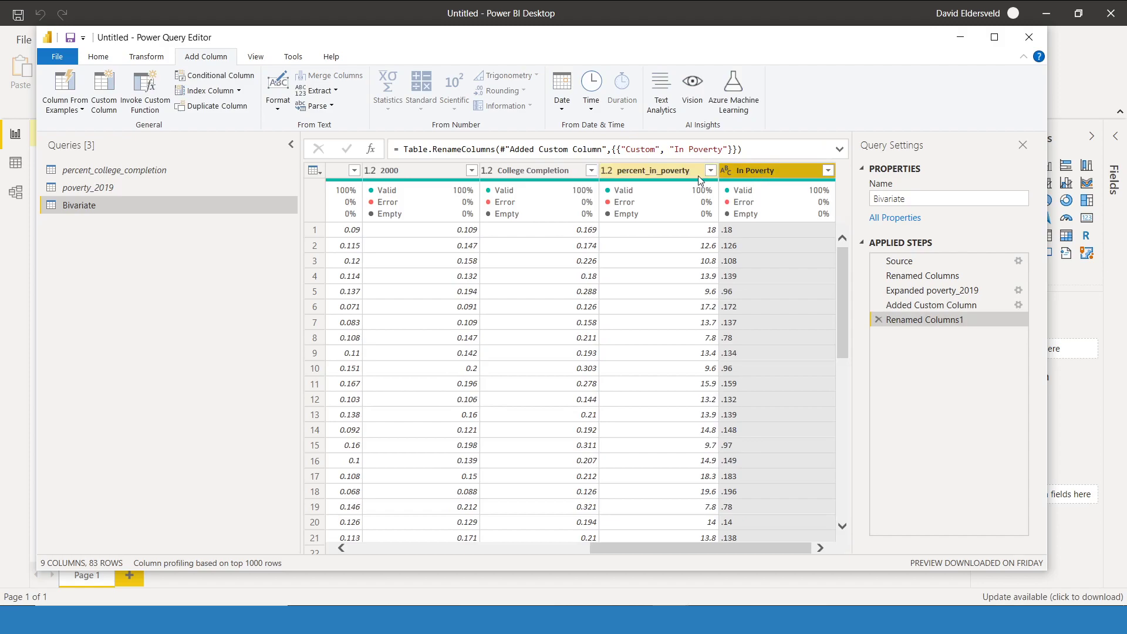
pyautogui.click(730, 172)
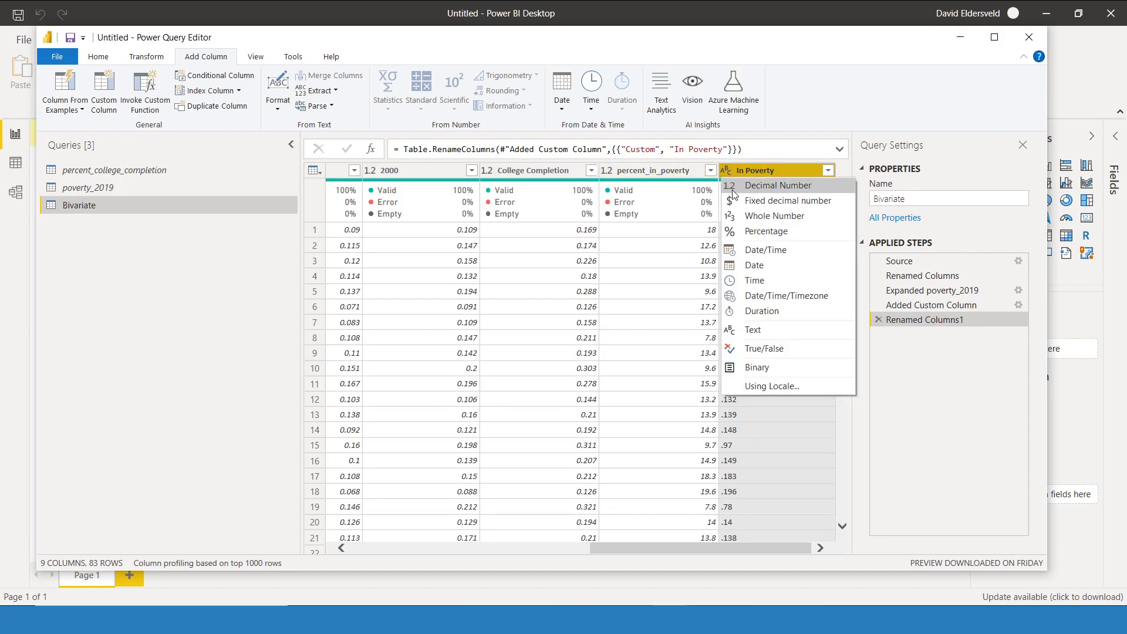
pyautogui.click(732, 190)
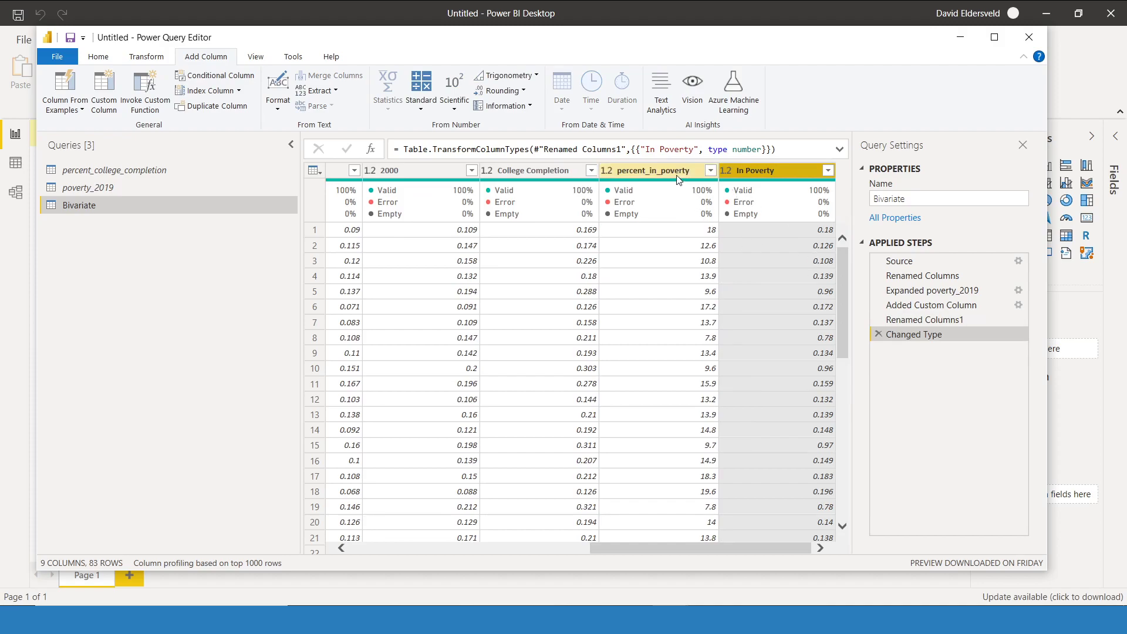
# - Rename the county column of the Bivariate query to County and the fips column to FIPS
pyautogui.click(541, 170)
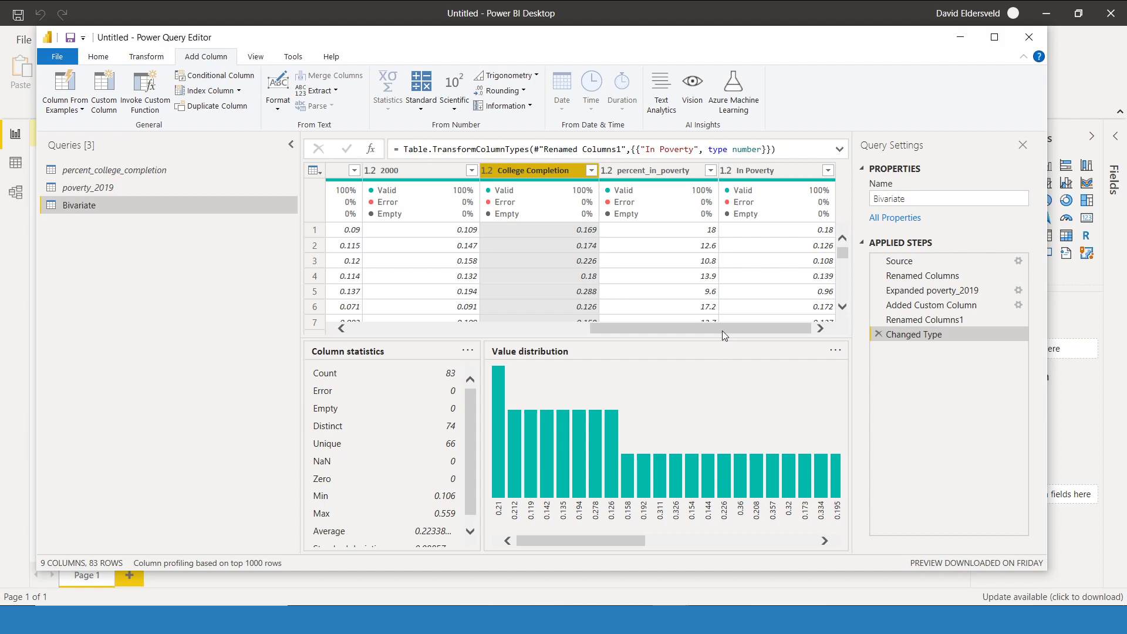
pyautogui.moveTo(722, 330); pyautogui.dragTo(483, 330)
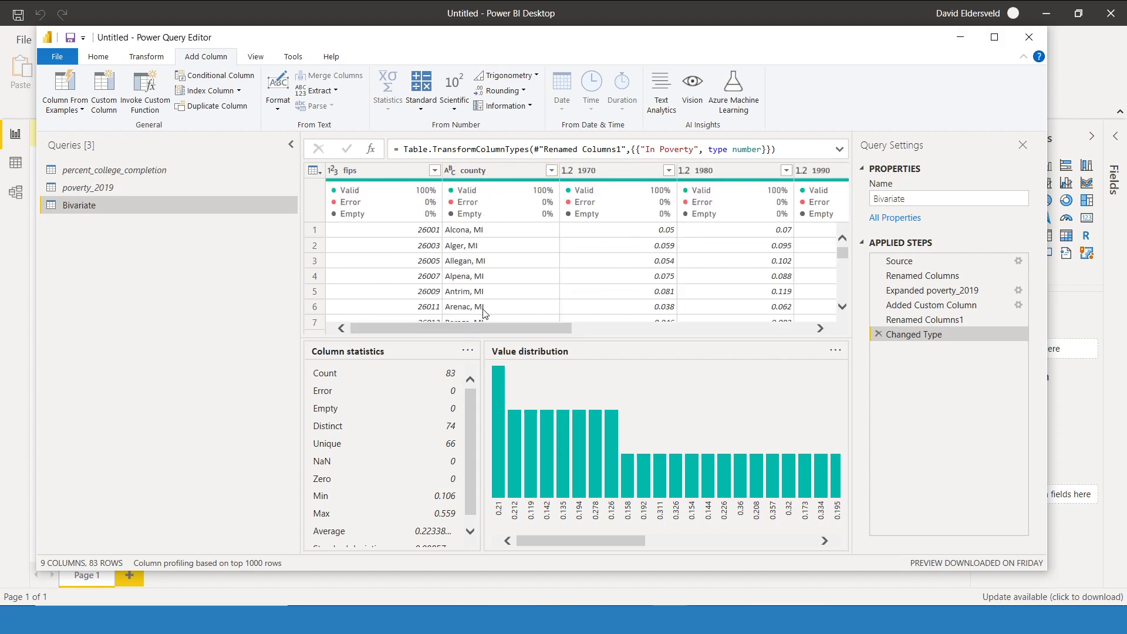
pyautogui.doubleClick(470, 170)
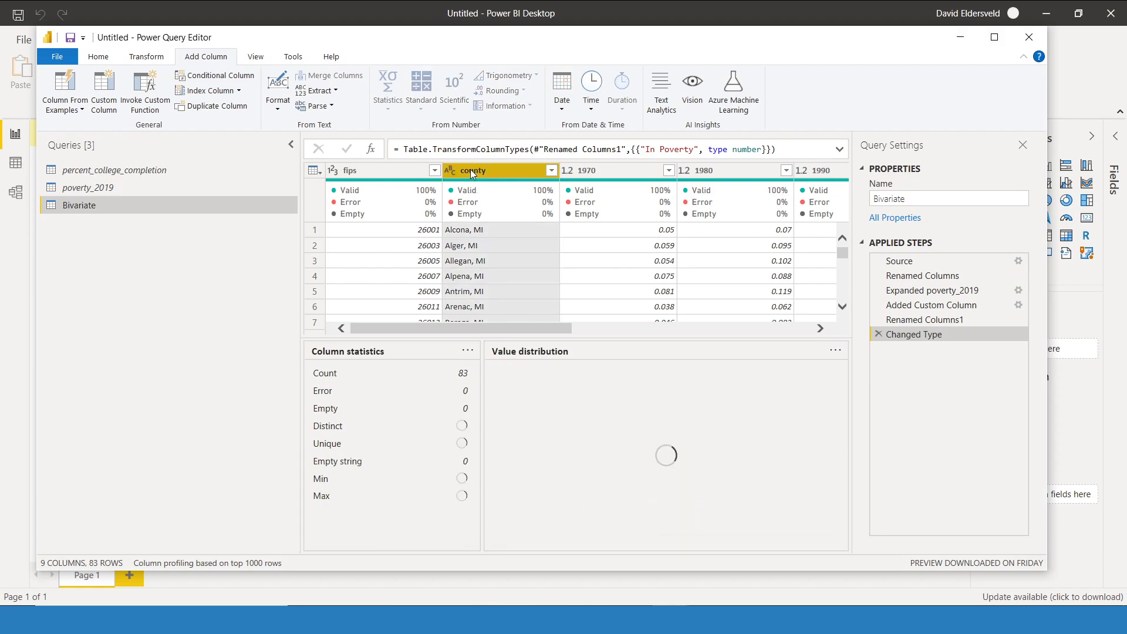
pyautogui.write('County')
pyautogui.press('Return')
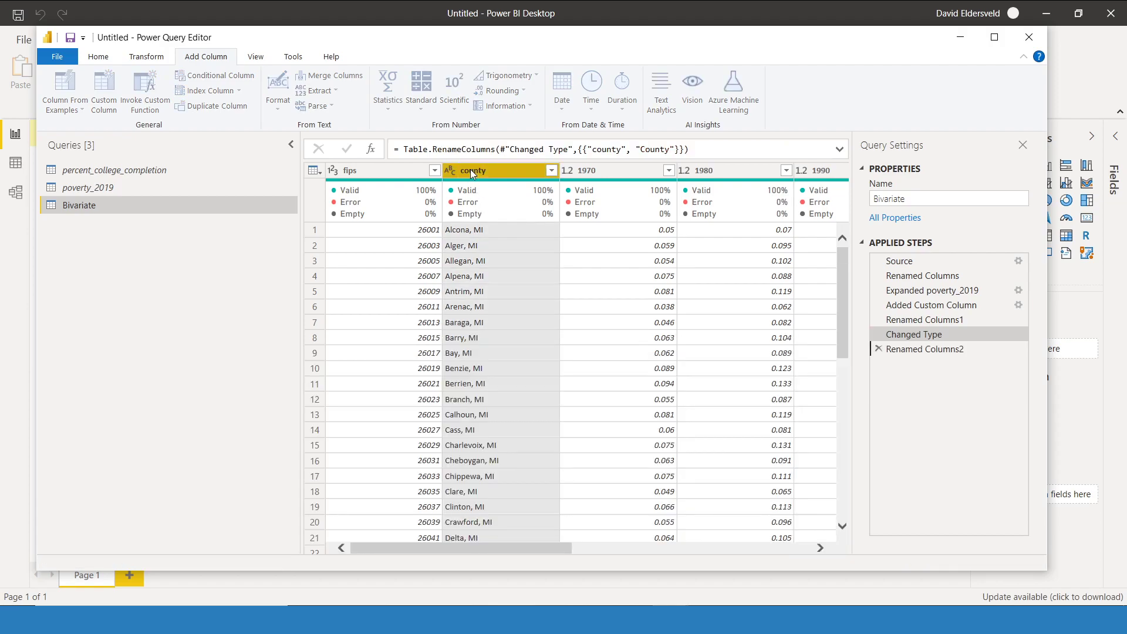
pyautogui.doubleClick(354, 172)
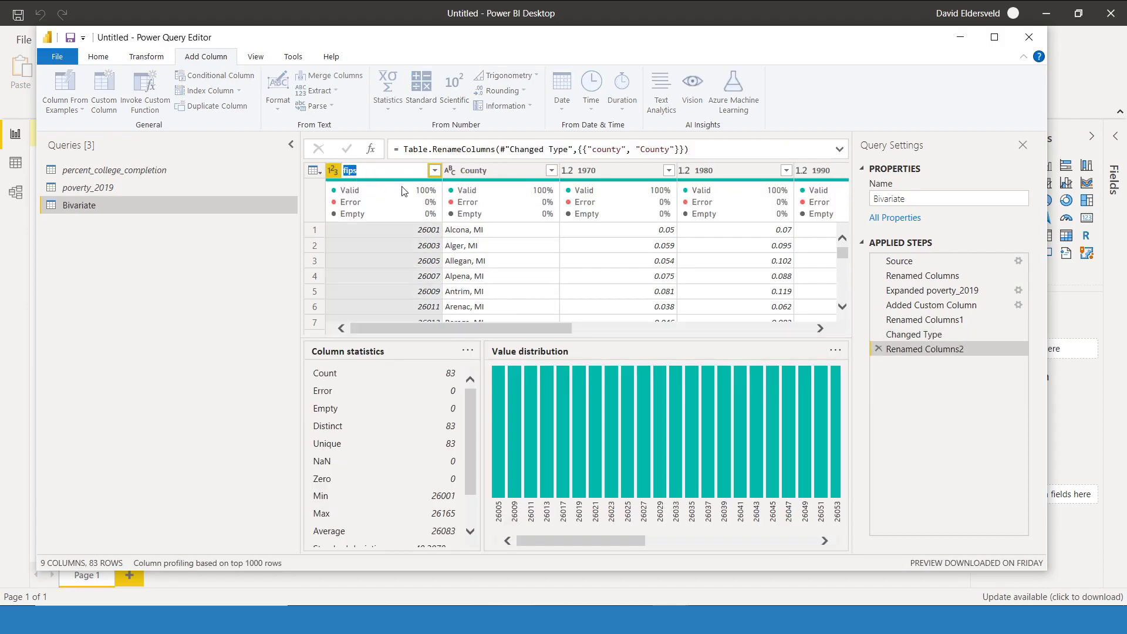
pyautogui.write('FIPS')
pyautogui.press('Return')
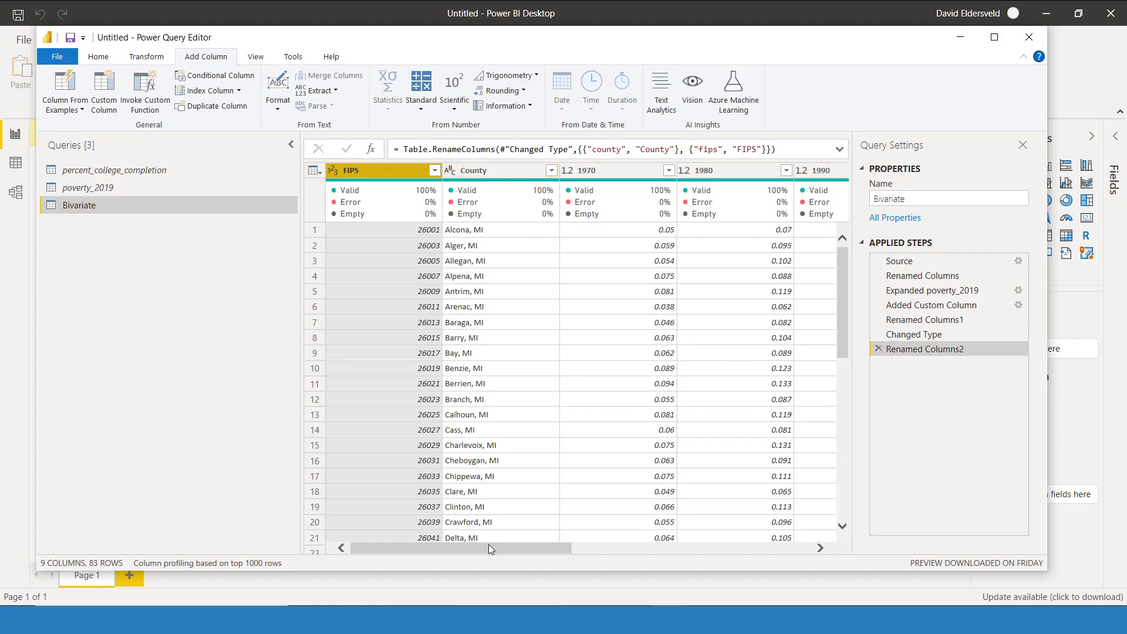
# - Keep only the FIPS, County, College Completion and In Poverty columns, removing all other columns
pyautogui.keyDown('ctrl'); pyautogui.click(498, 174); pyautogui.keyUp('ctrl')
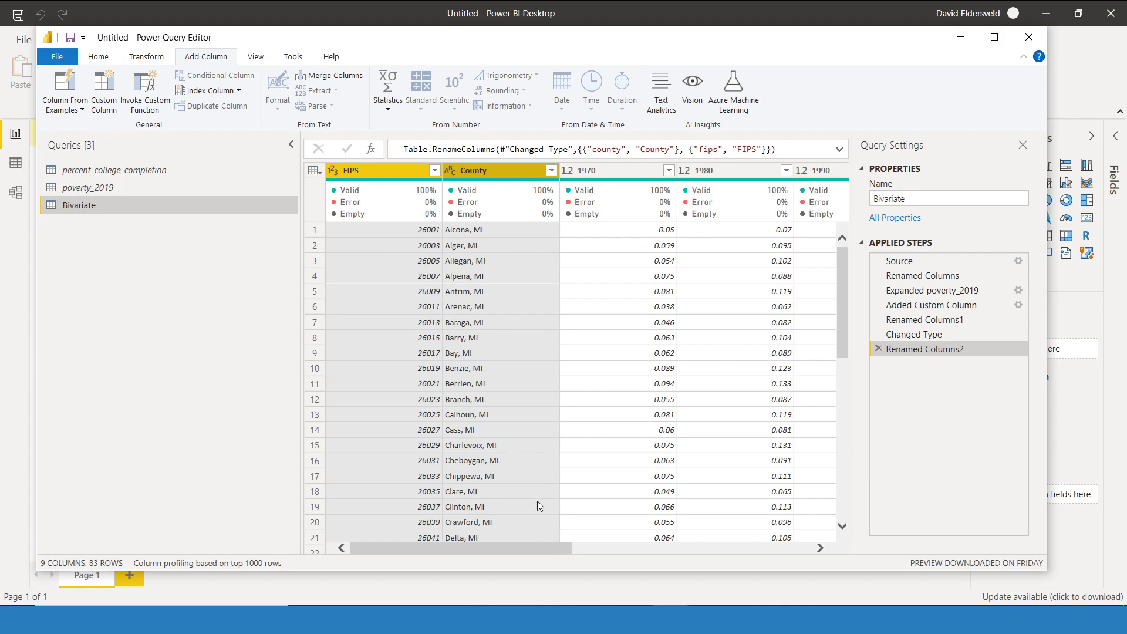
pyautogui.moveTo(541, 556); pyautogui.dragTo(842, 527)
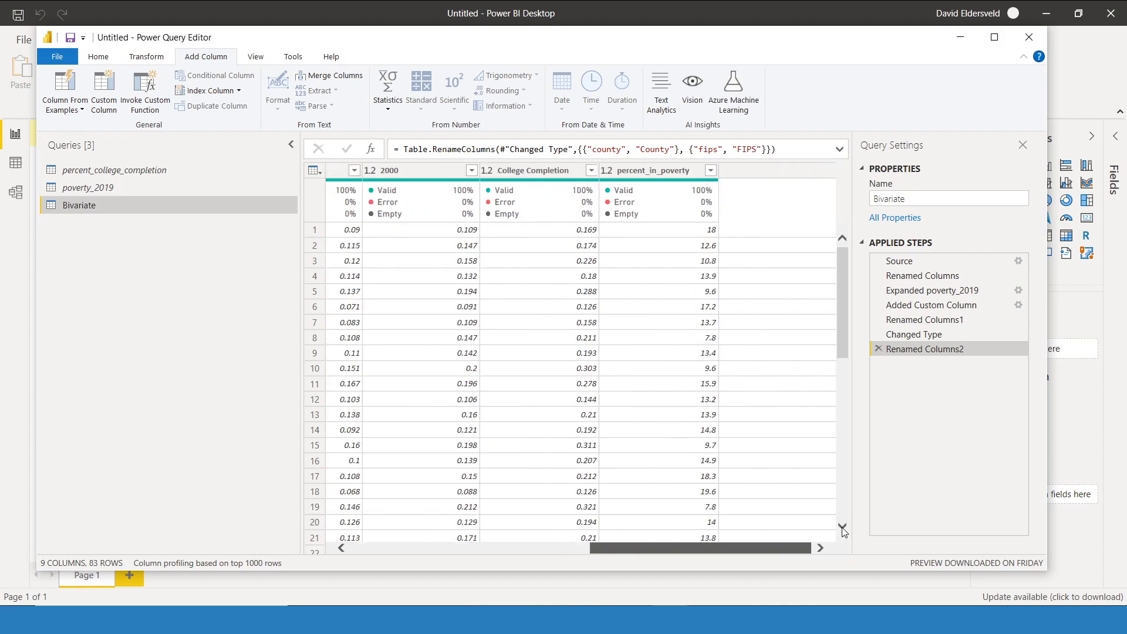
pyautogui.keyDown('ctrl'); pyautogui.click(561, 172); pyautogui.keyUp('ctrl')
pyautogui.keyDown('ctrl'); pyautogui.click(767, 170); pyautogui.keyUp('ctrl')
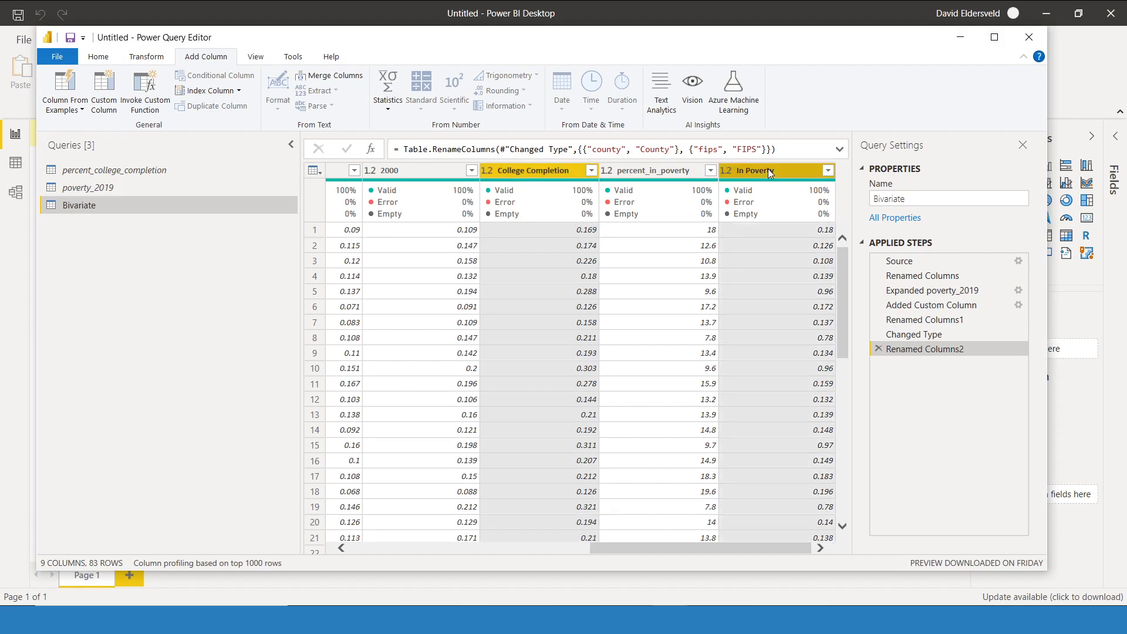
pyautogui.rightClick(768, 168)
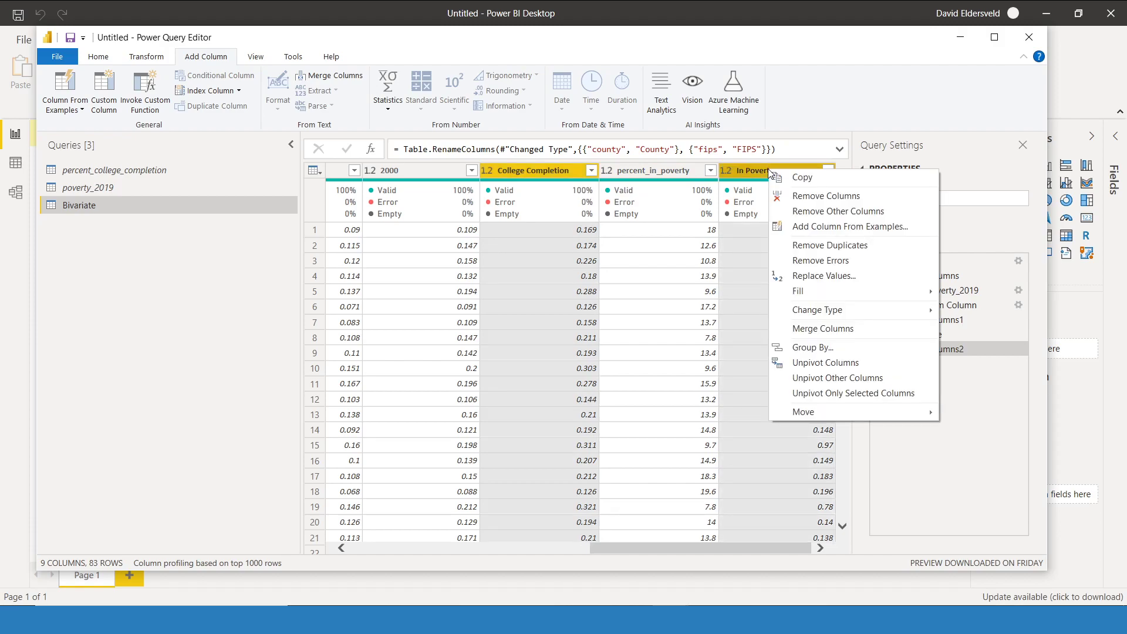
pyautogui.click(799, 213)
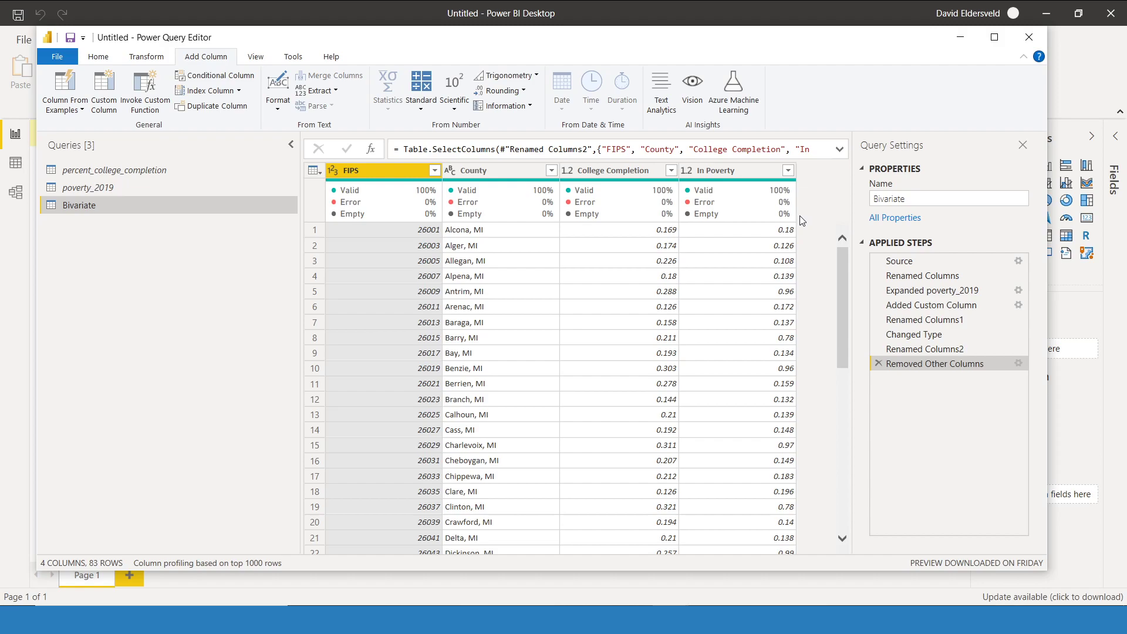
# - Close the query editor and apply its changes, and widen the list of fields in the report
pyautogui.click(108, 58)
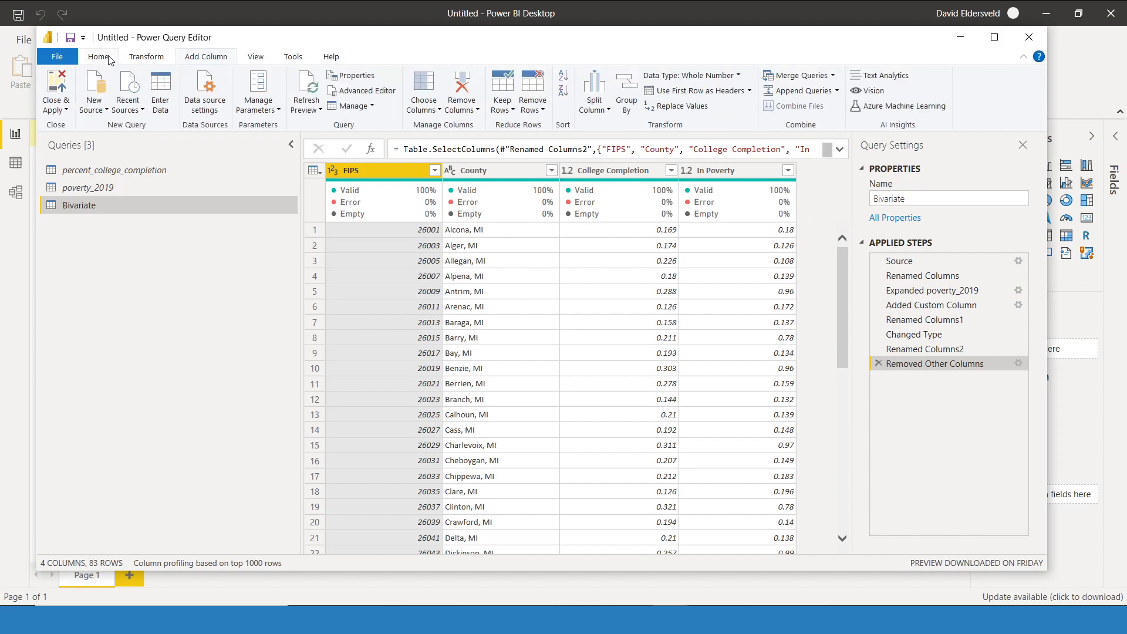
pyautogui.click(49, 86)
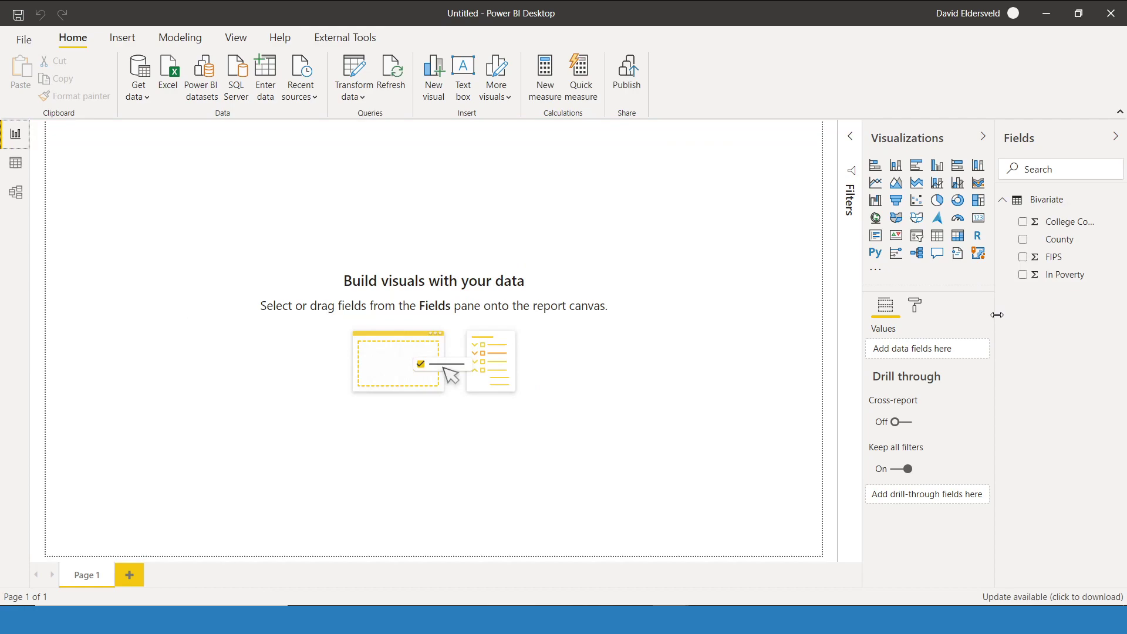
pyautogui.moveTo(996, 317); pyautogui.dragTo(915, 308)
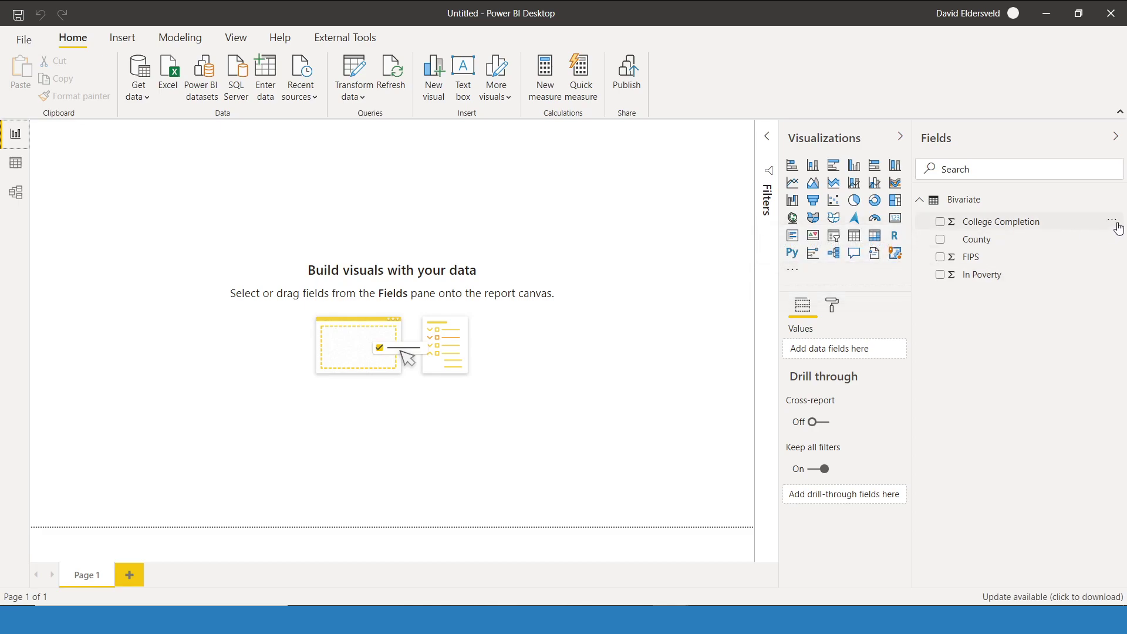
# - Create a bin group on the College Completion field, with the bin type Number of bins and a bin count of 3
pyautogui.click(1117, 227)
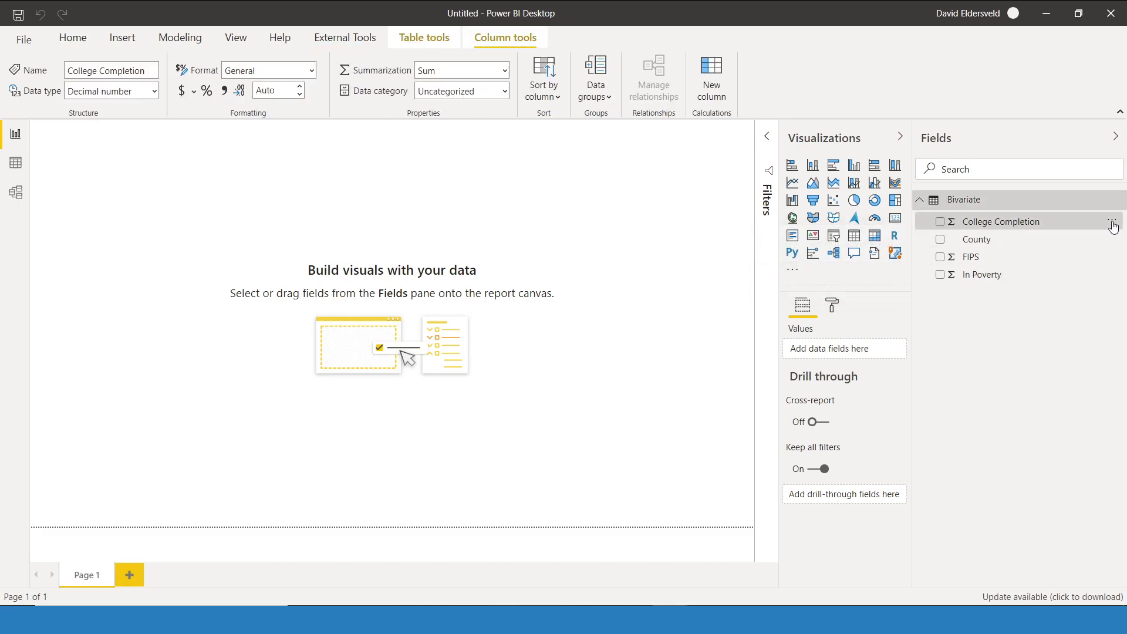
pyautogui.click(1113, 225)
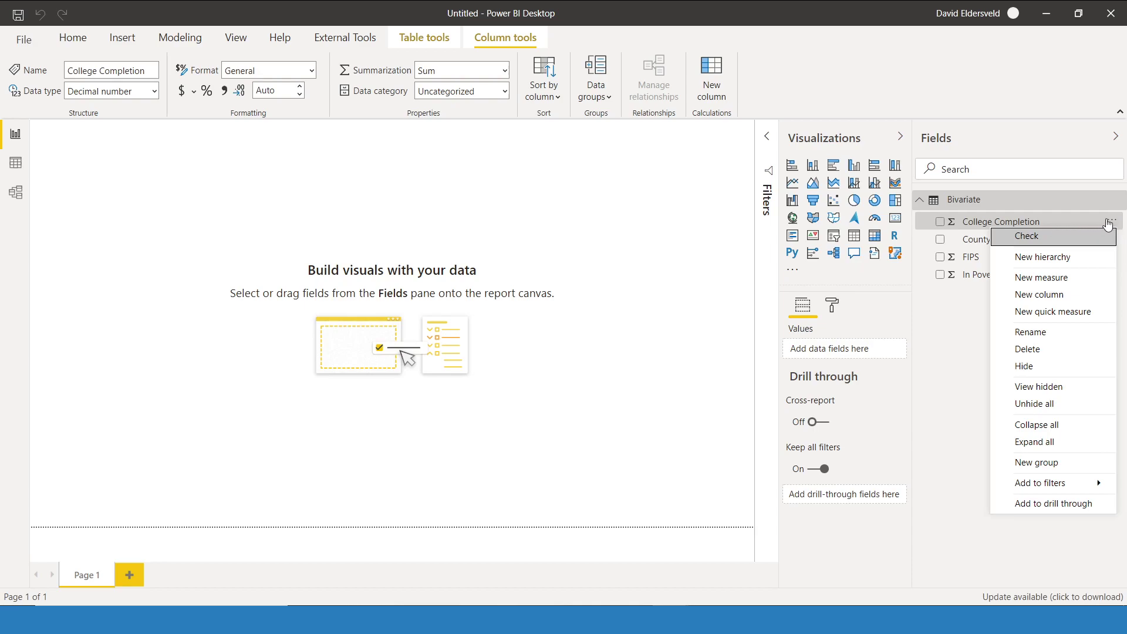
pyautogui.click(1046, 461)
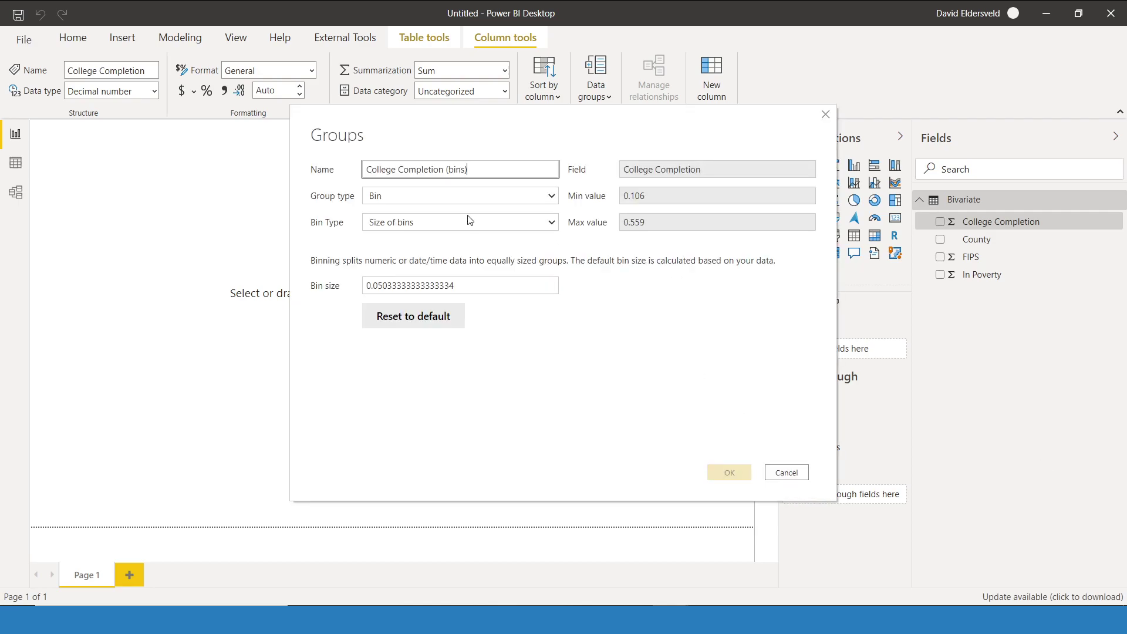
pyautogui.click(509, 226)
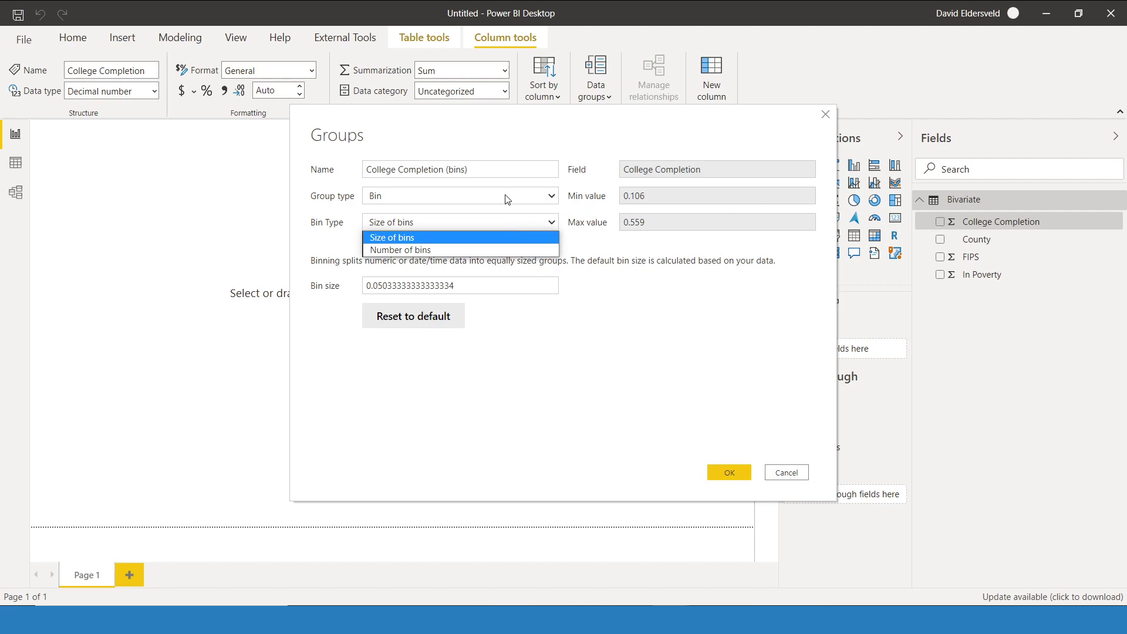
pyautogui.click(532, 199)
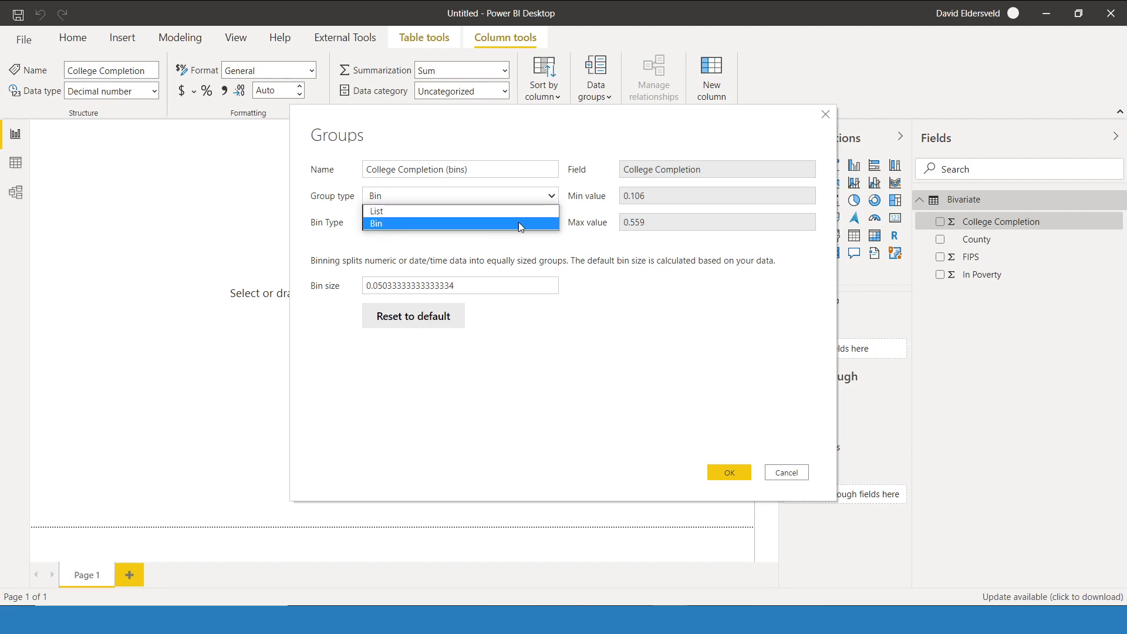
pyautogui.click(549, 223)
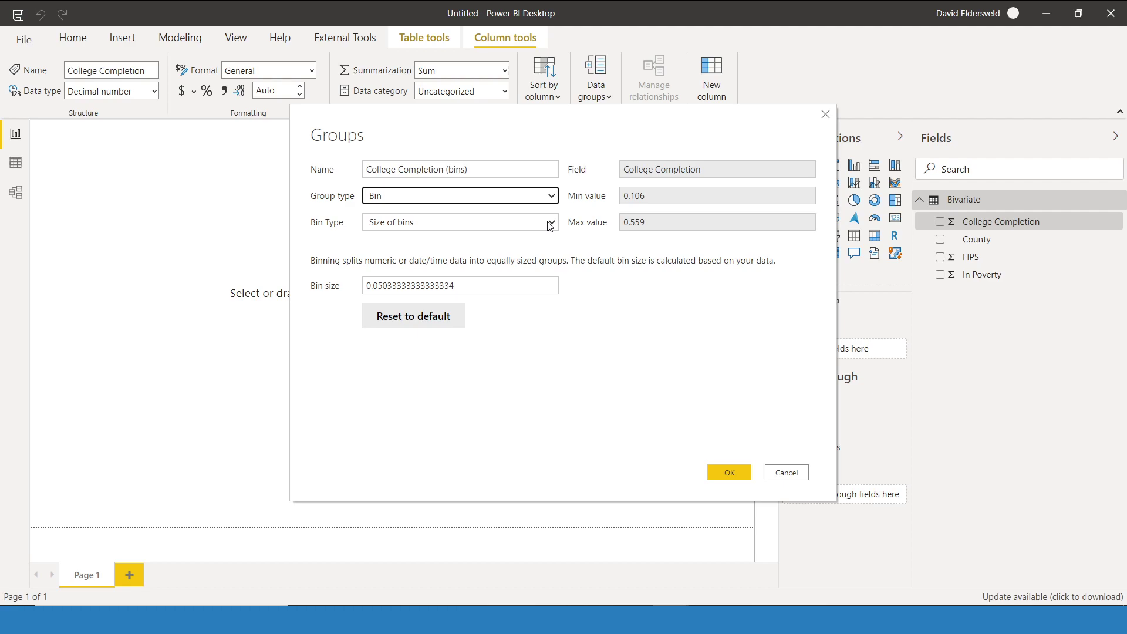
pyautogui.click(549, 226)
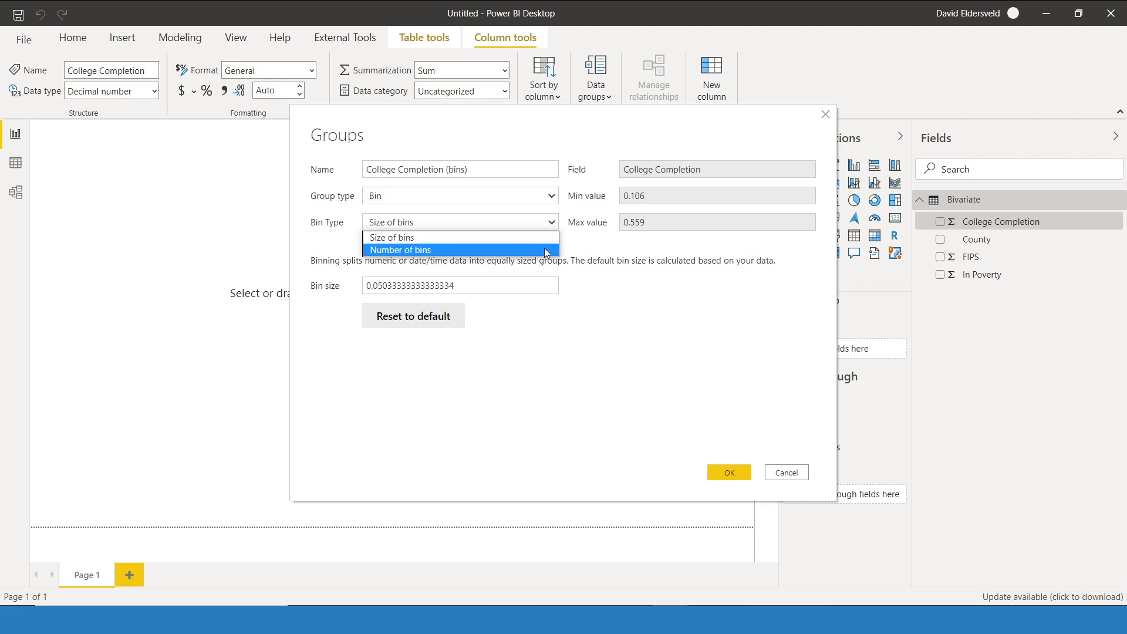
pyautogui.click(546, 250)
pyautogui.press('Tab')
pyautogui.write('3')
pyautogui.click(513, 360)
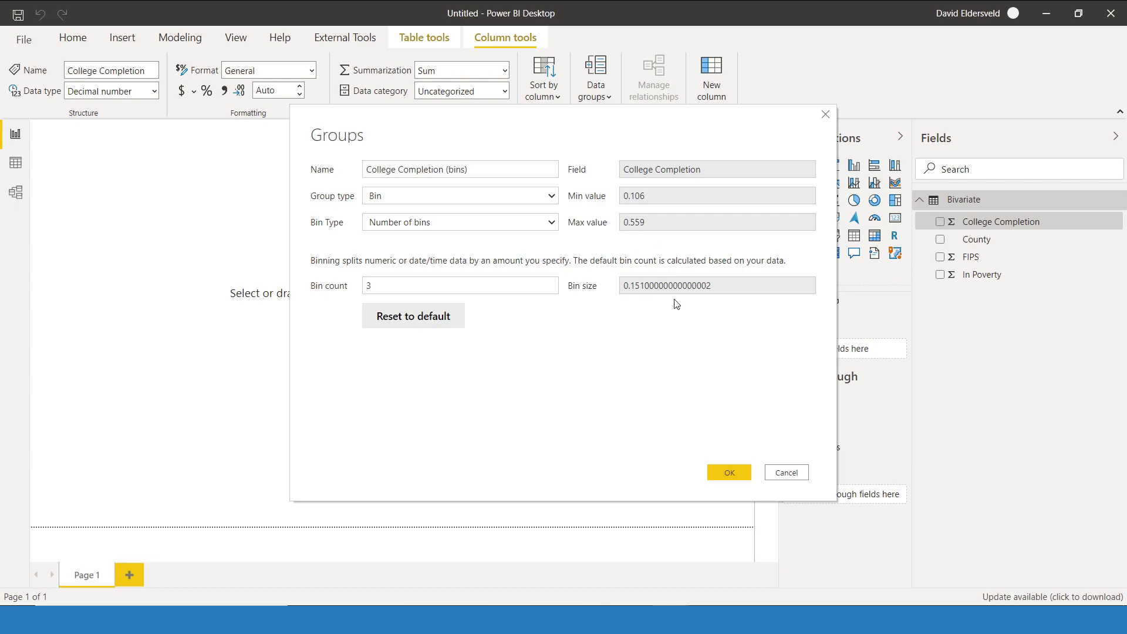
pyautogui.click(729, 472)
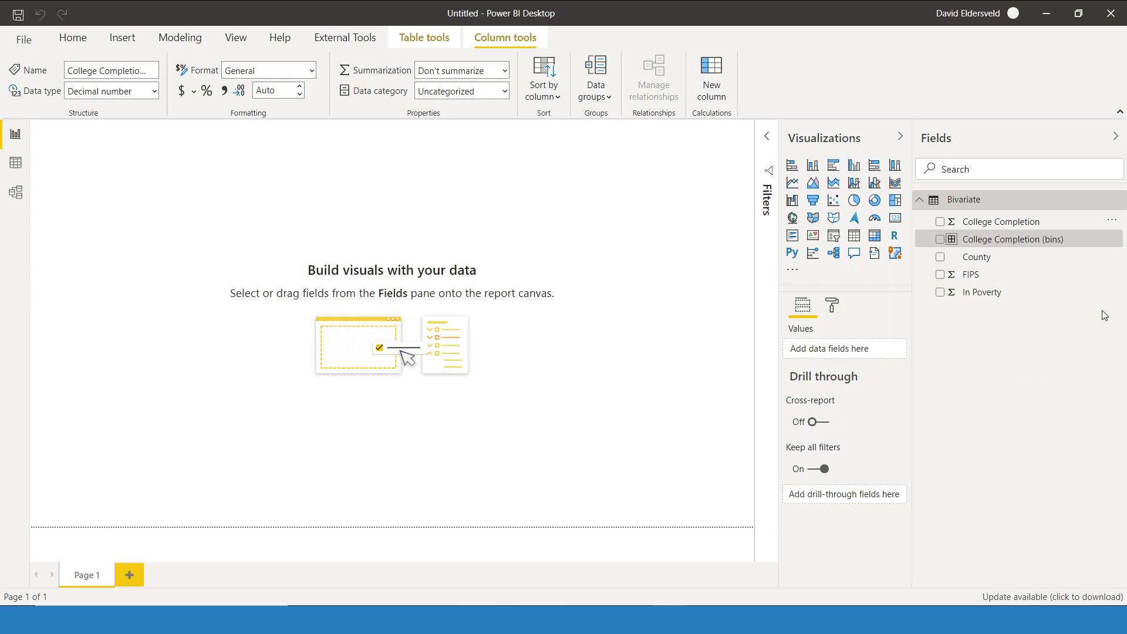
# - Create a bin group on the In Poverty field, with the bin type Number of bins and a bin count of 3
pyautogui.click(1113, 293)
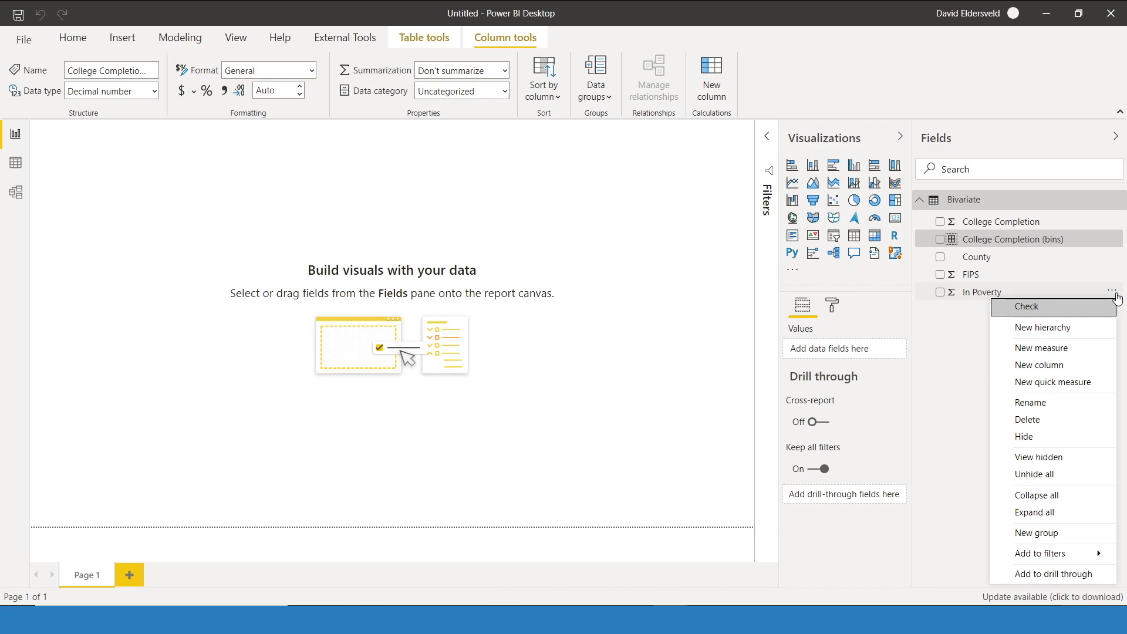
pyautogui.click(1045, 535)
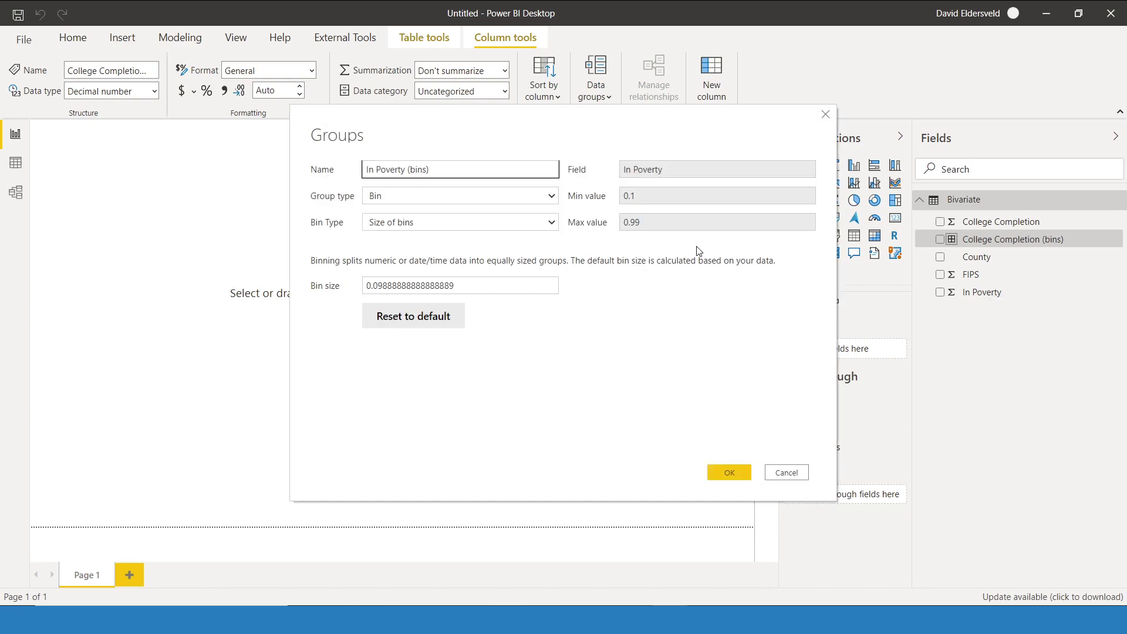
pyautogui.click(516, 225)
pyautogui.click(470, 249)
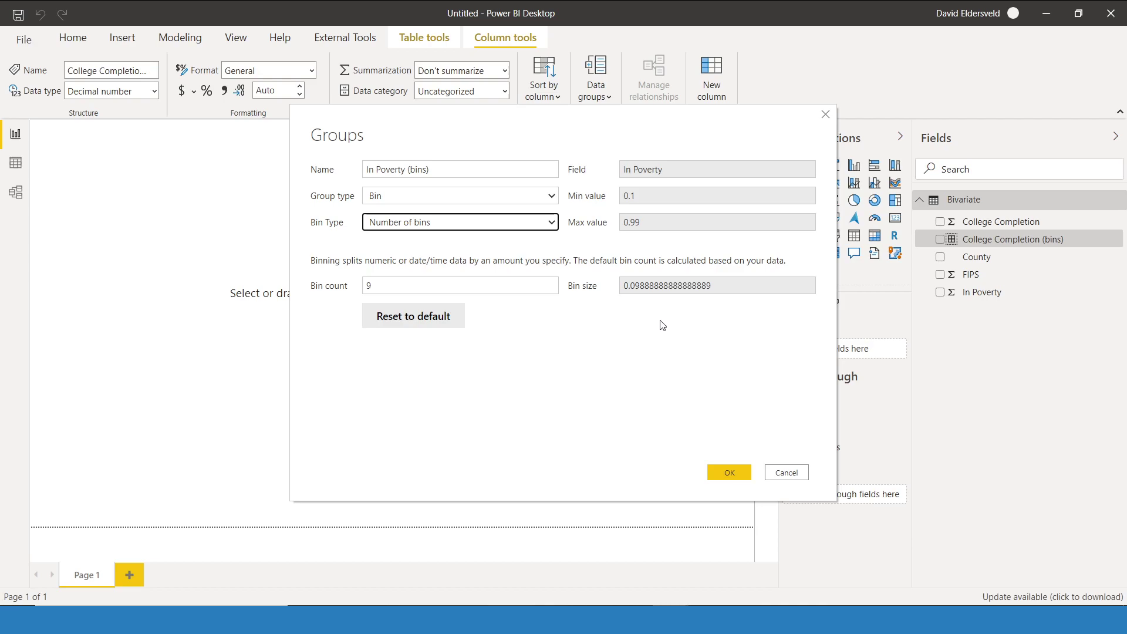
pyautogui.doubleClick(513, 286)
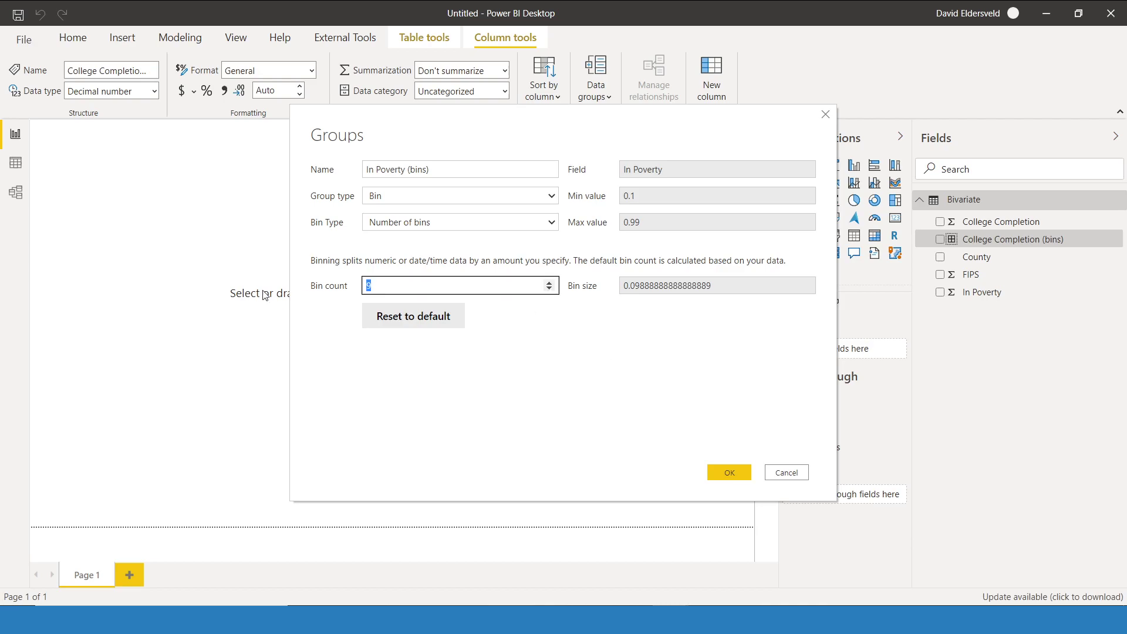
pyautogui.write('3')
pyautogui.click(469, 364)
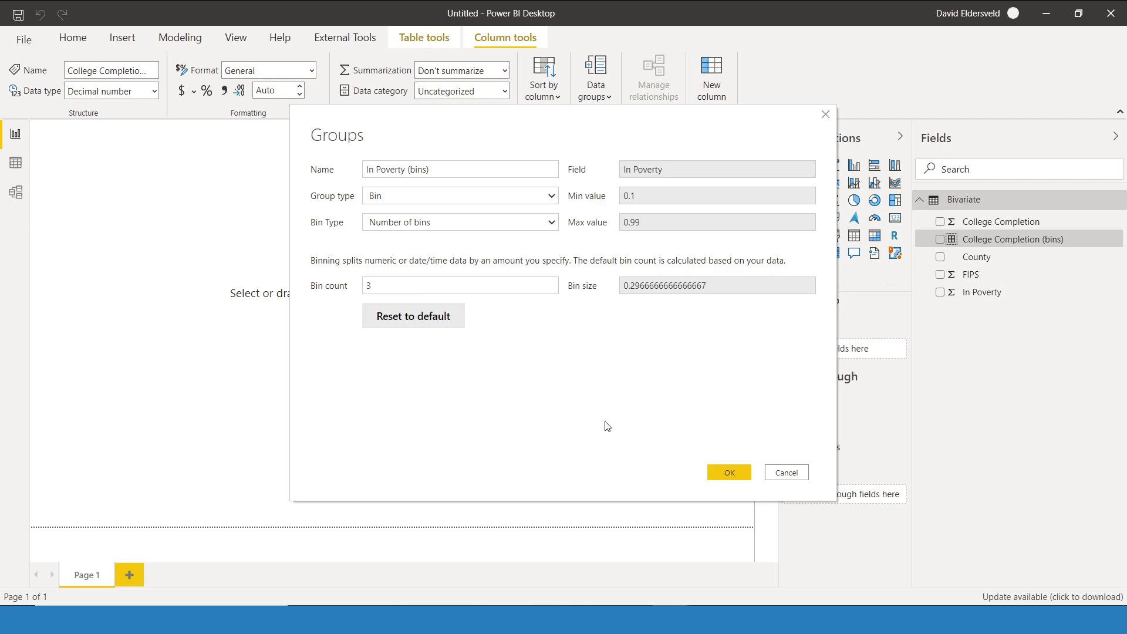
pyautogui.click(739, 476)
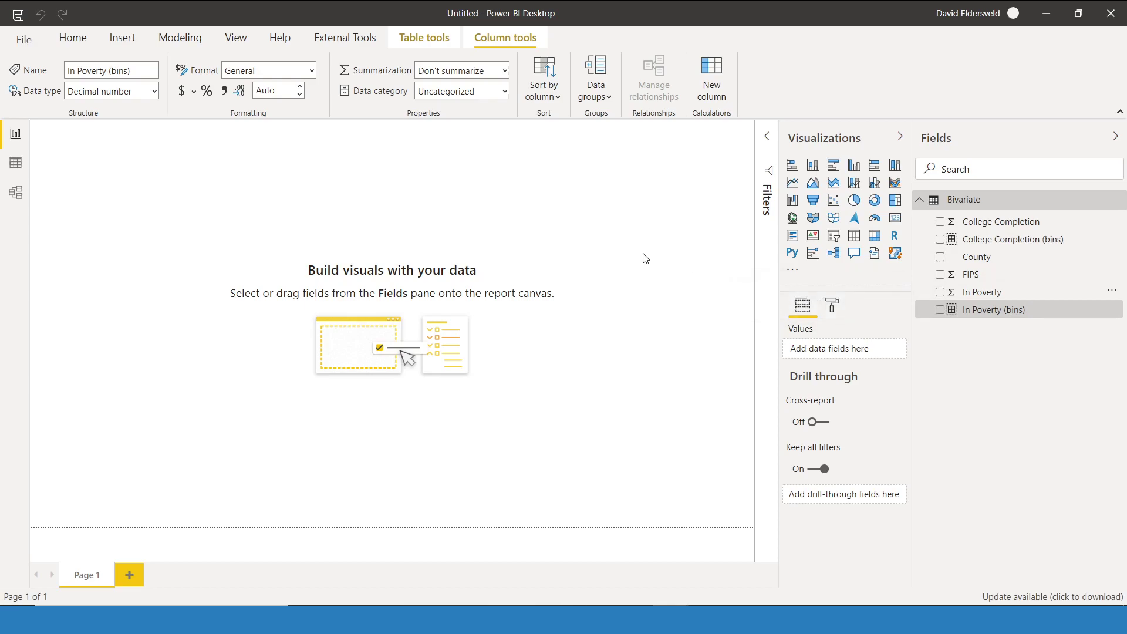
# - Show the Bivariate table's data and set the College Completion (bins) column to 3 decimal places
pyautogui.click(17, 167)
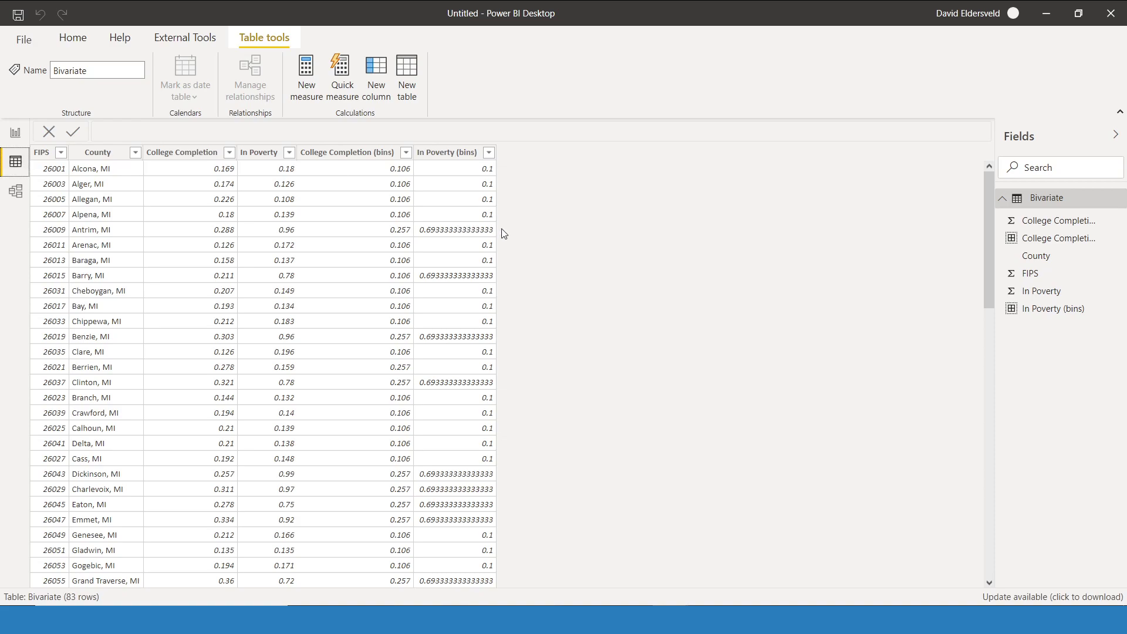
pyautogui.click(202, 153)
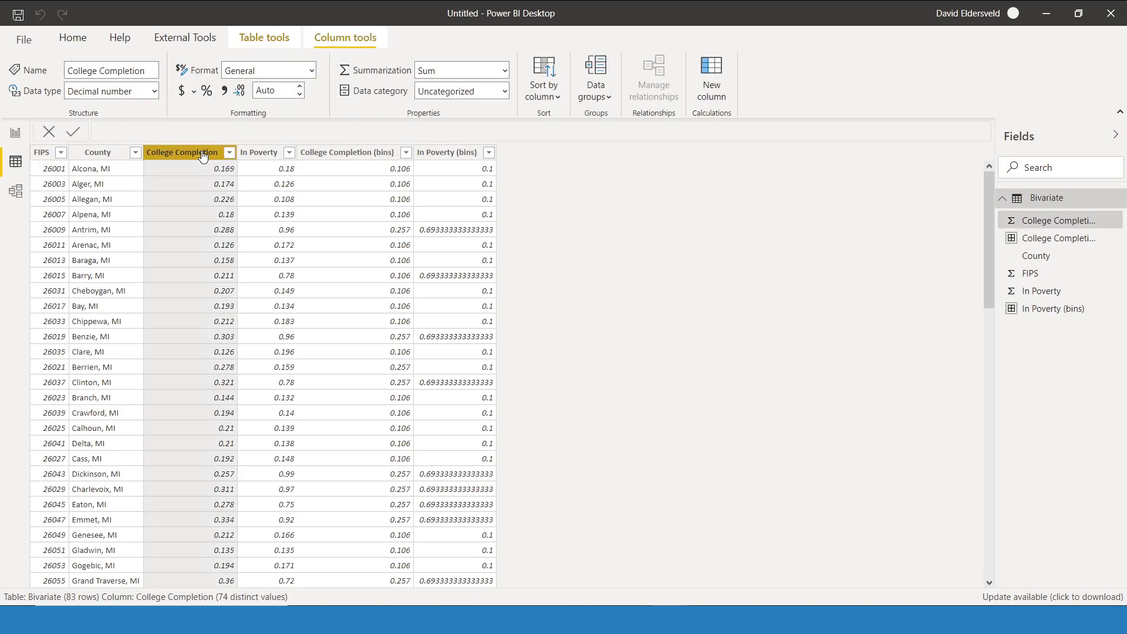
pyautogui.click(335, 152)
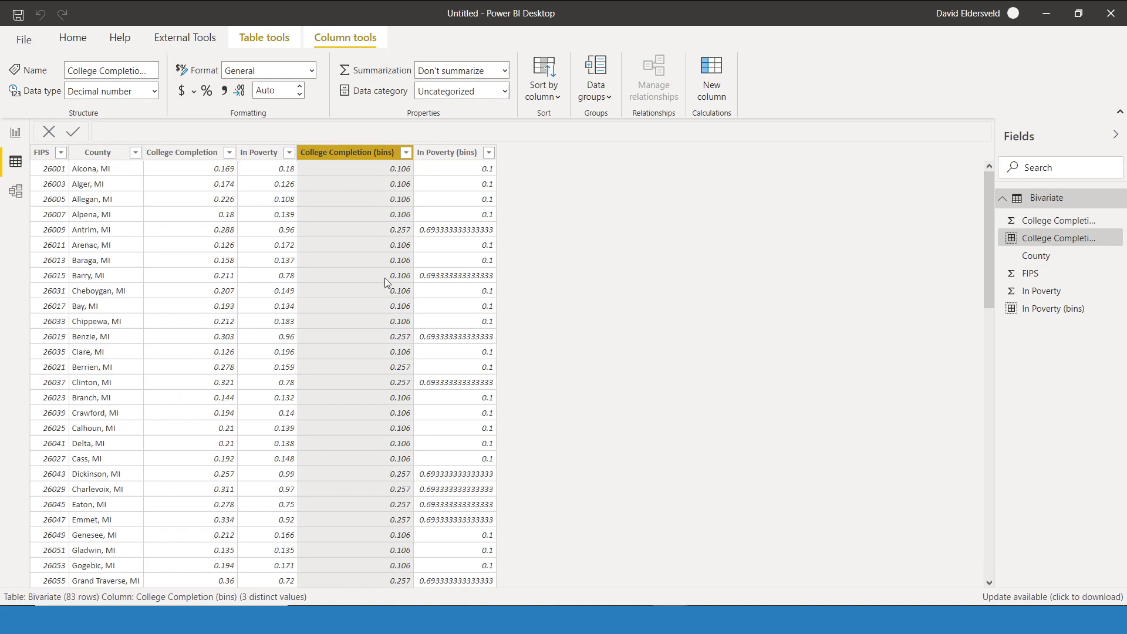
pyautogui.scroll(-1, 385, 283)
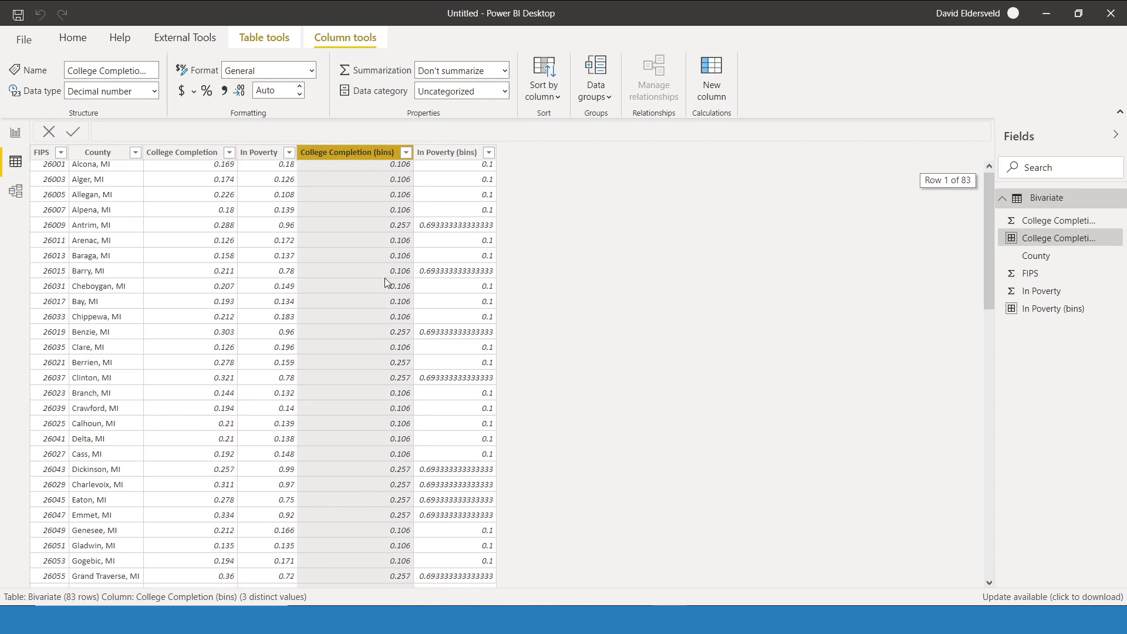
pyautogui.doubleClick(276, 91)
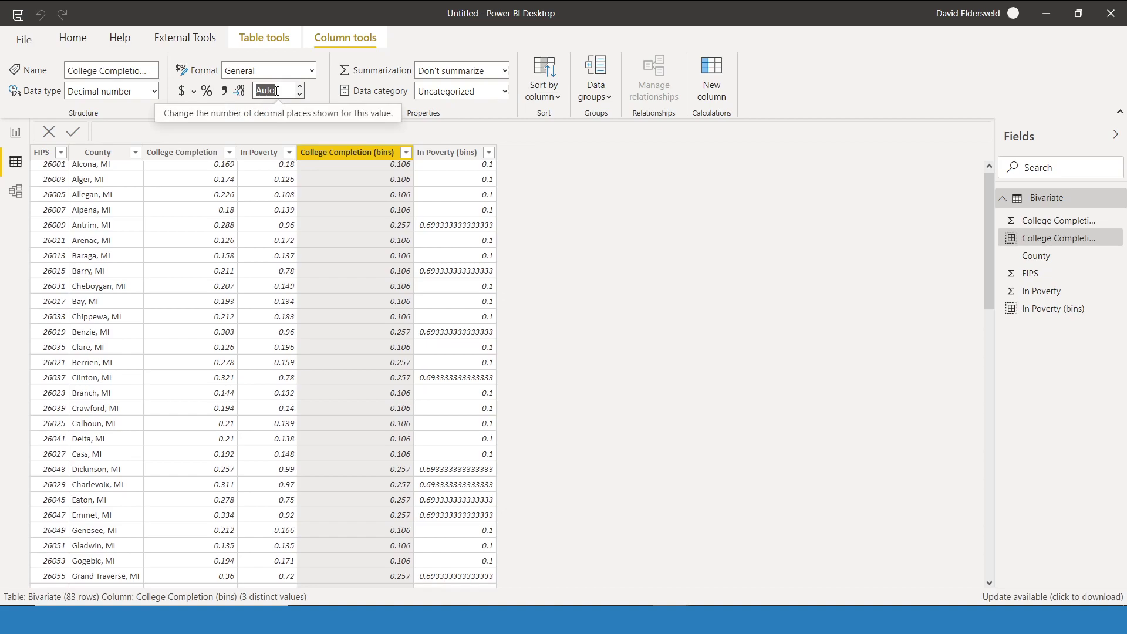
pyautogui.write('3')
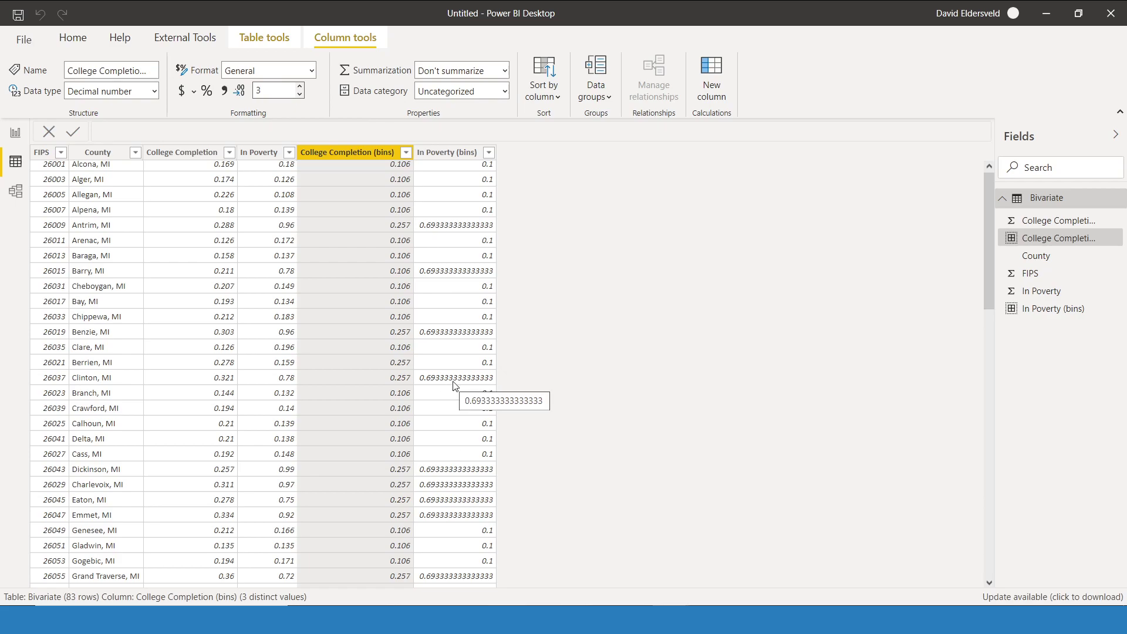
# - Set the In Poverty (bins) column to 3 decimal places
pyautogui.click(453, 154)
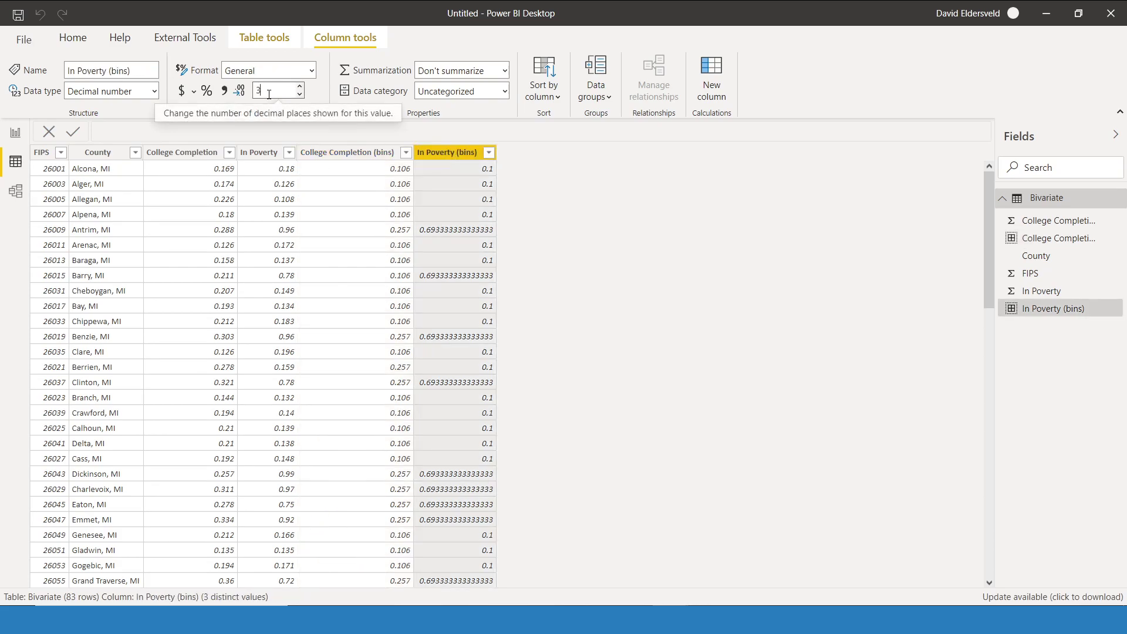
pyautogui.press('Return')
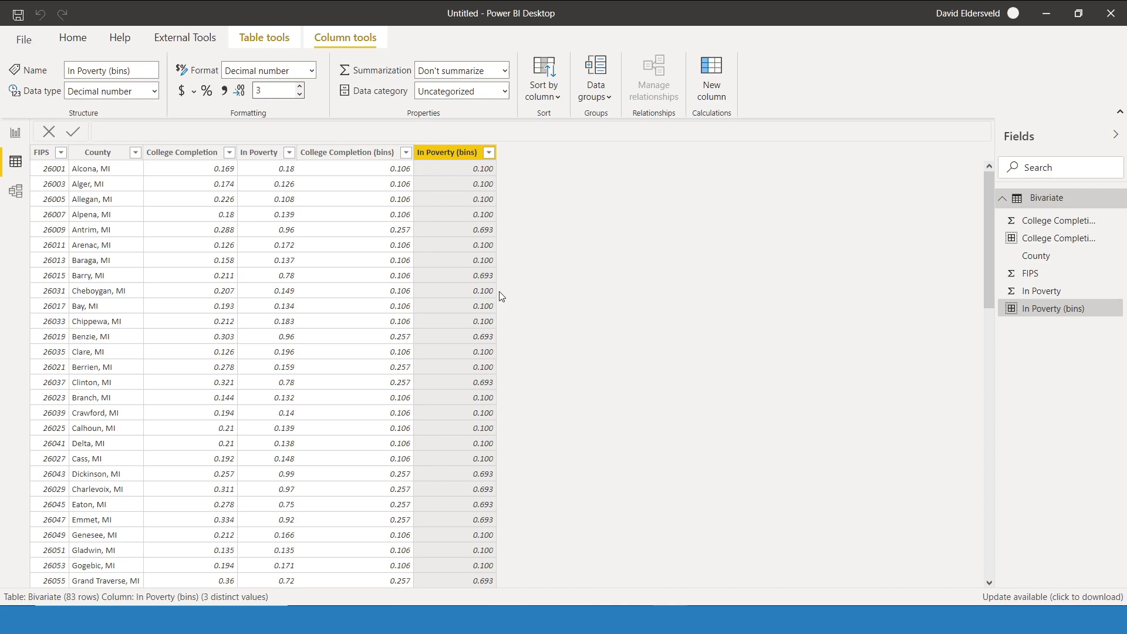
# - Sort the table by College Completion (bins) in ascending order and review the bin values down to the last rows
pyautogui.rightClick(358, 154)
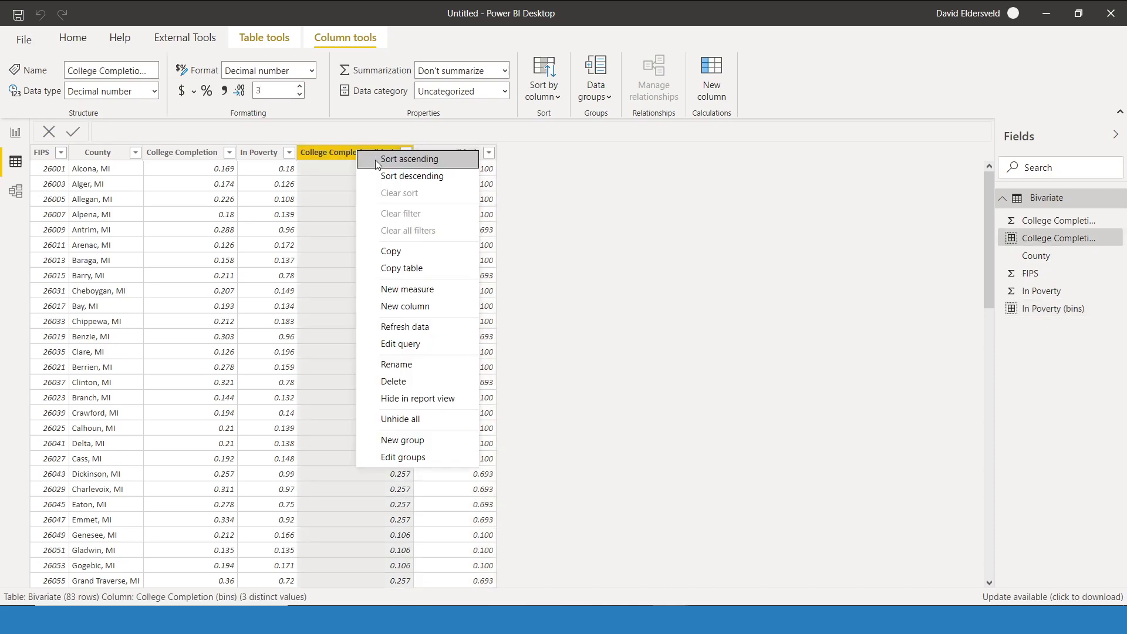
pyautogui.click(375, 158)
pyautogui.scroll(-3, 339, 317)
pyautogui.scroll(-20, 340, 318)
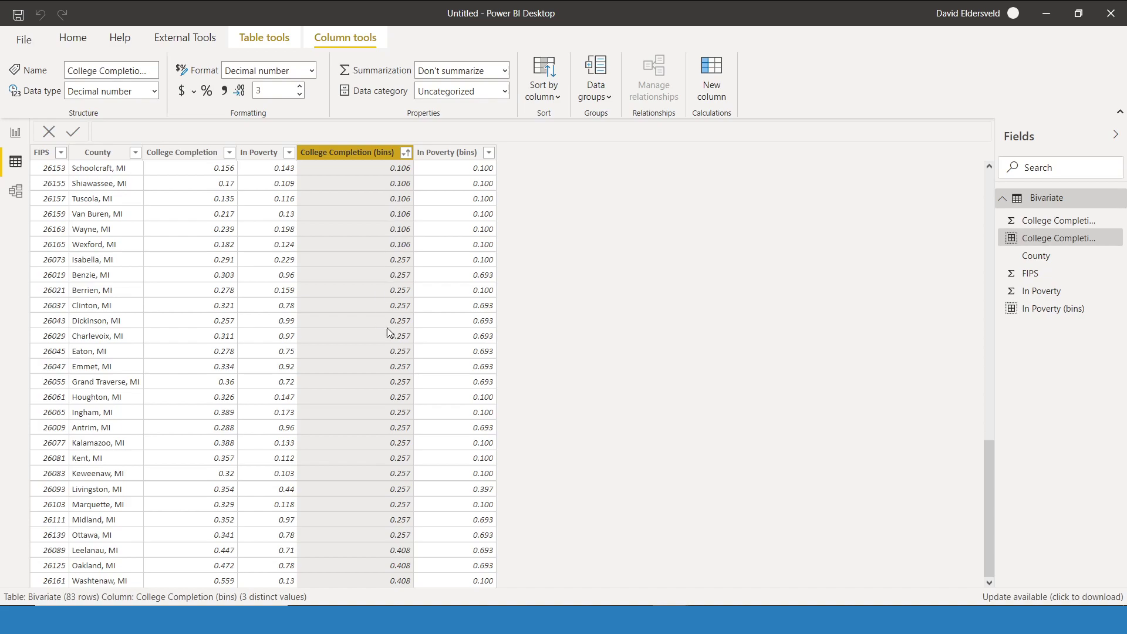
# - Sort the table by In Poverty (bins) in ascending order to review its bin values
pyautogui.click(464, 154)
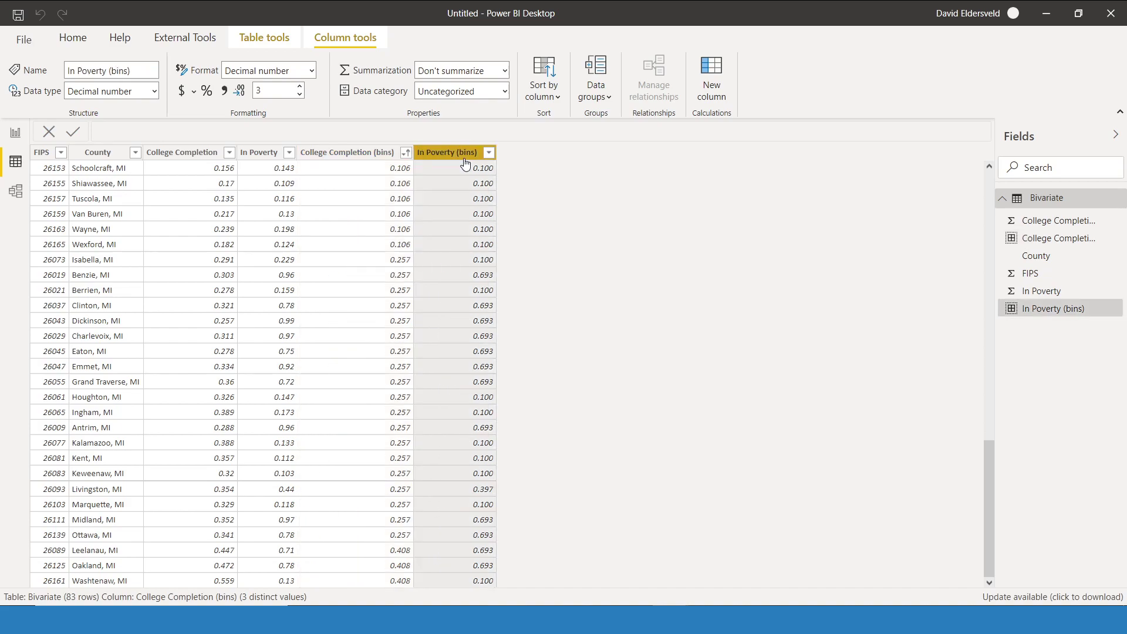
pyautogui.rightClick(464, 156)
pyautogui.click(481, 167)
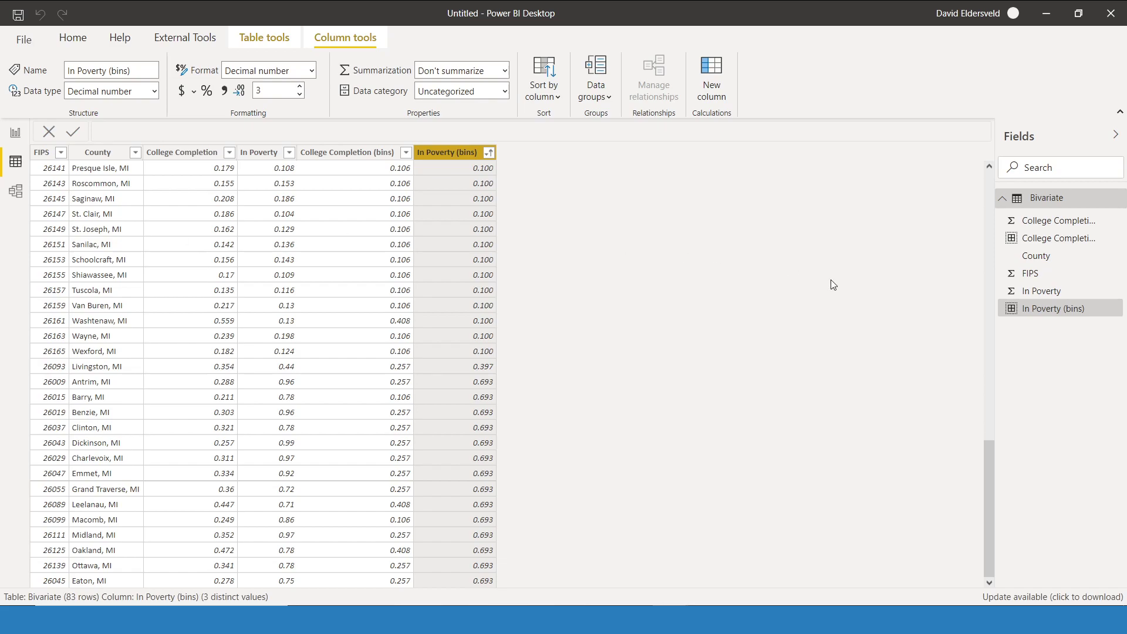
# - Return to the report canvas and switch to the WoW2021week15-Example report window
pyautogui.click(15, 133)
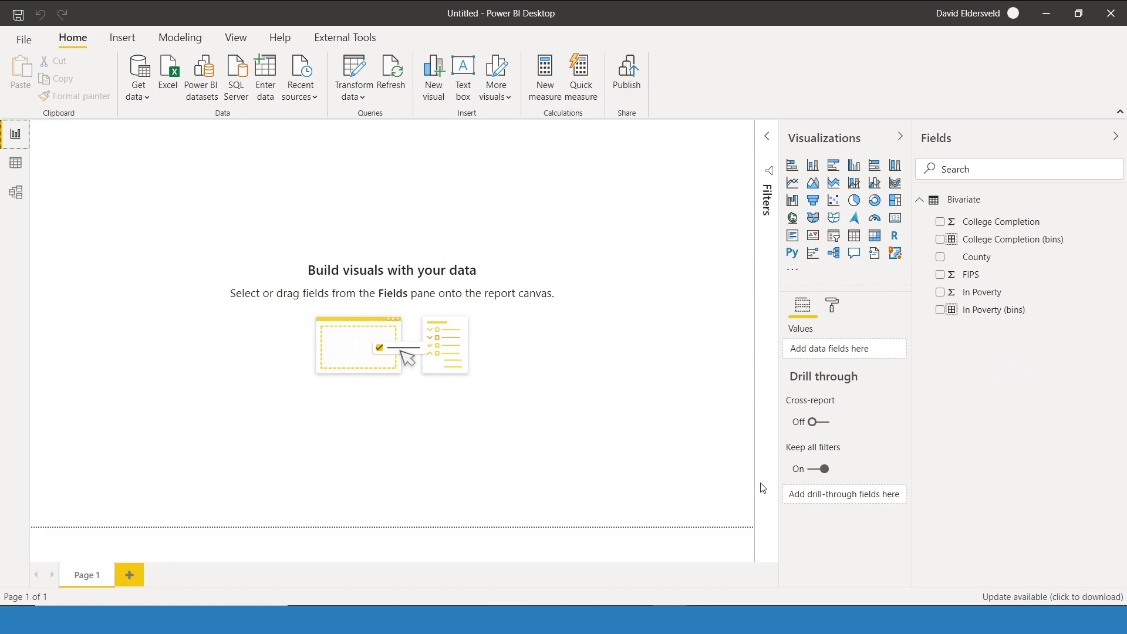
pyautogui.moveTo(670, 620)
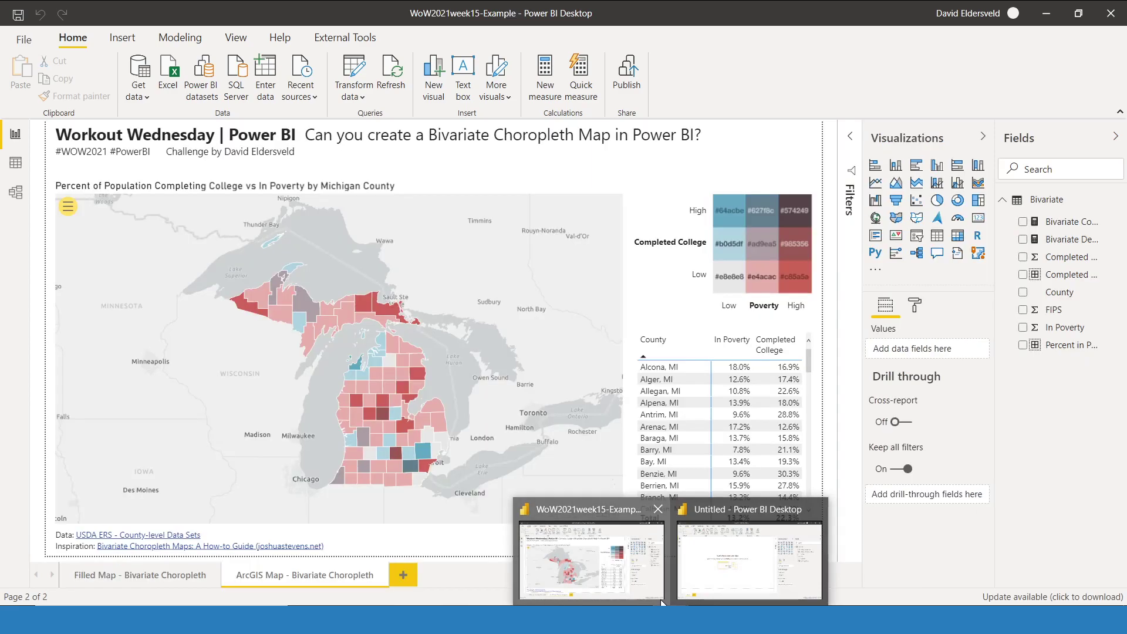
pyautogui.click(661, 599)
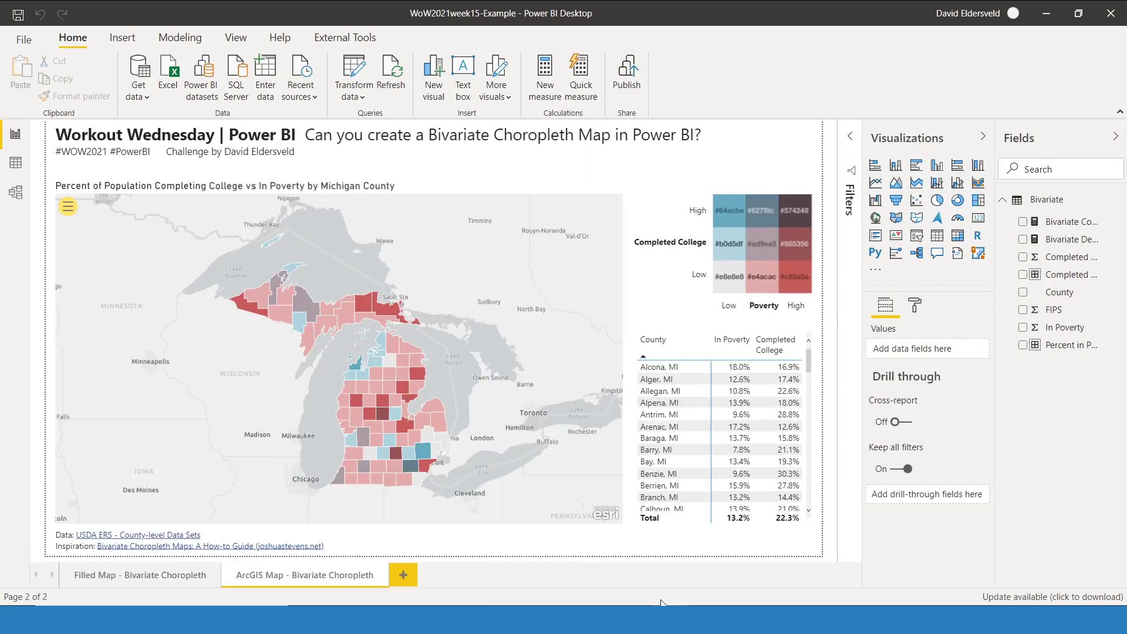
# - Open the Bivariate Description measure's formula and examine its SWITCH and TRUE() structure with the first block of low-poverty conditions
pyautogui.click(1050, 240)
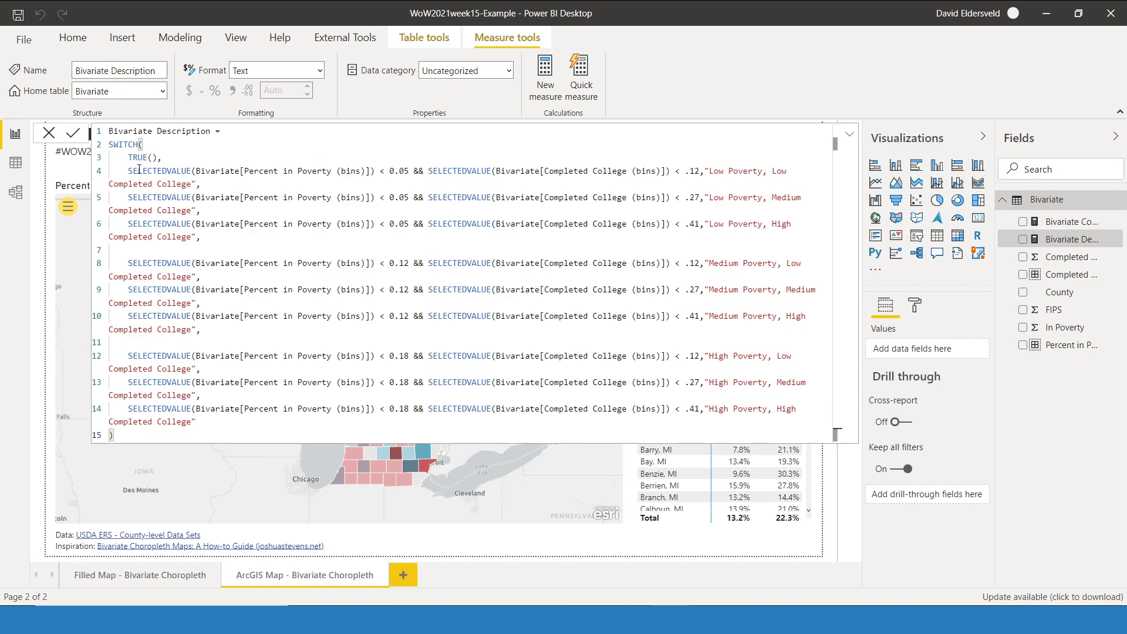
pyautogui.moveTo(130, 157); pyautogui.dragTo(160, 157)
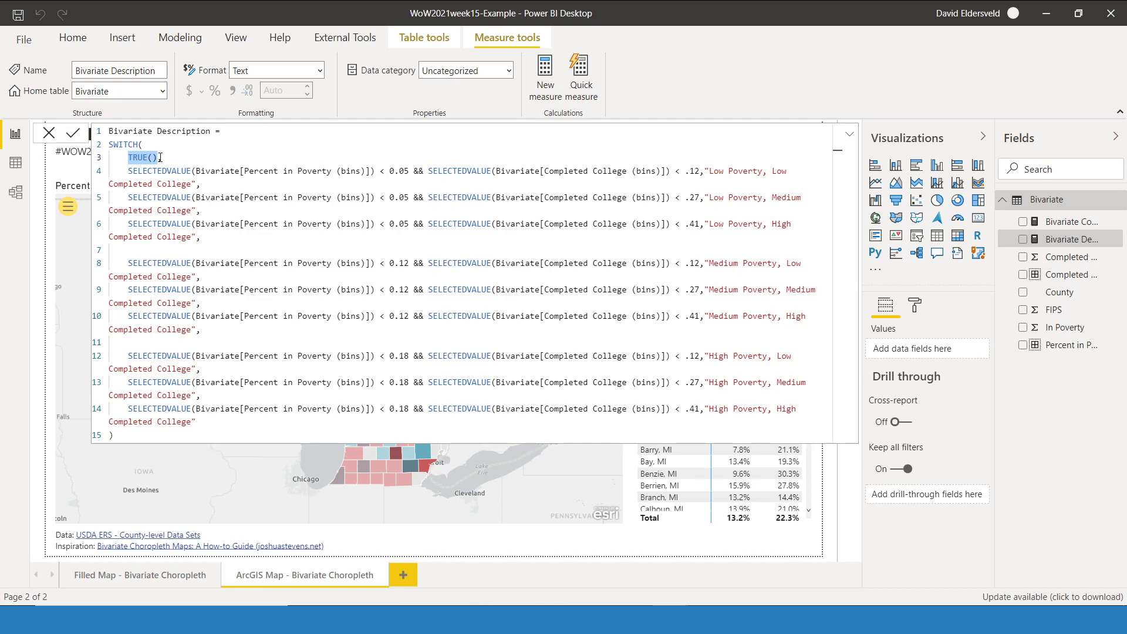
pyautogui.click(159, 157)
pyautogui.write(',')
pyautogui.moveTo(128, 171); pyautogui.dragTo(200, 184)
pyautogui.keyDown('shift'); pyautogui.click(346, 241); pyautogui.keyUp('shift')
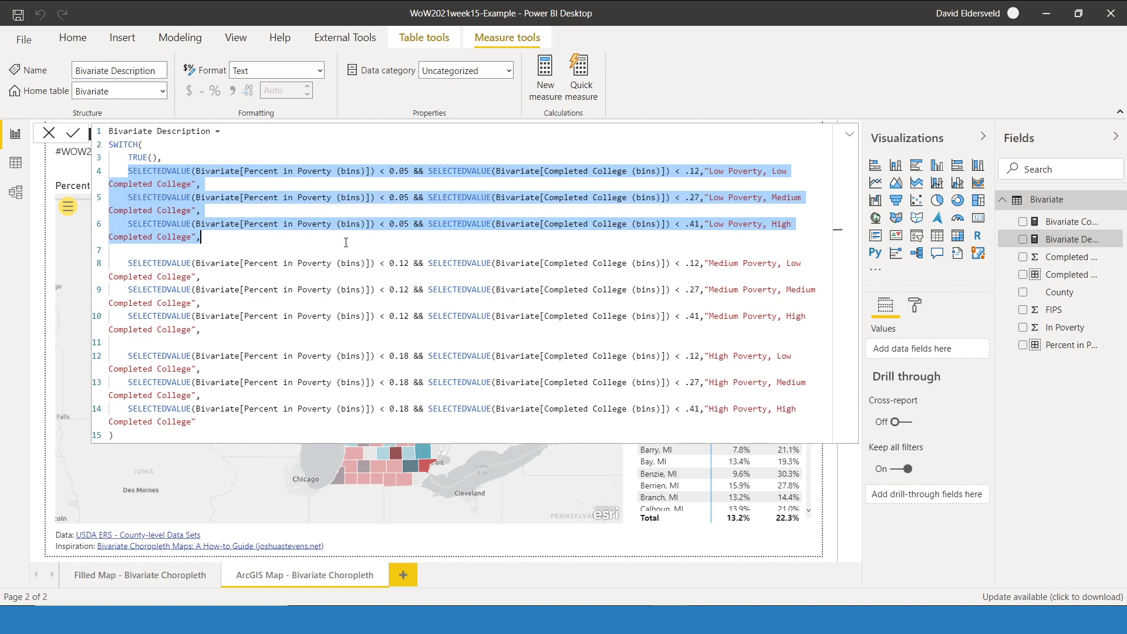
pyautogui.click(849, 138)
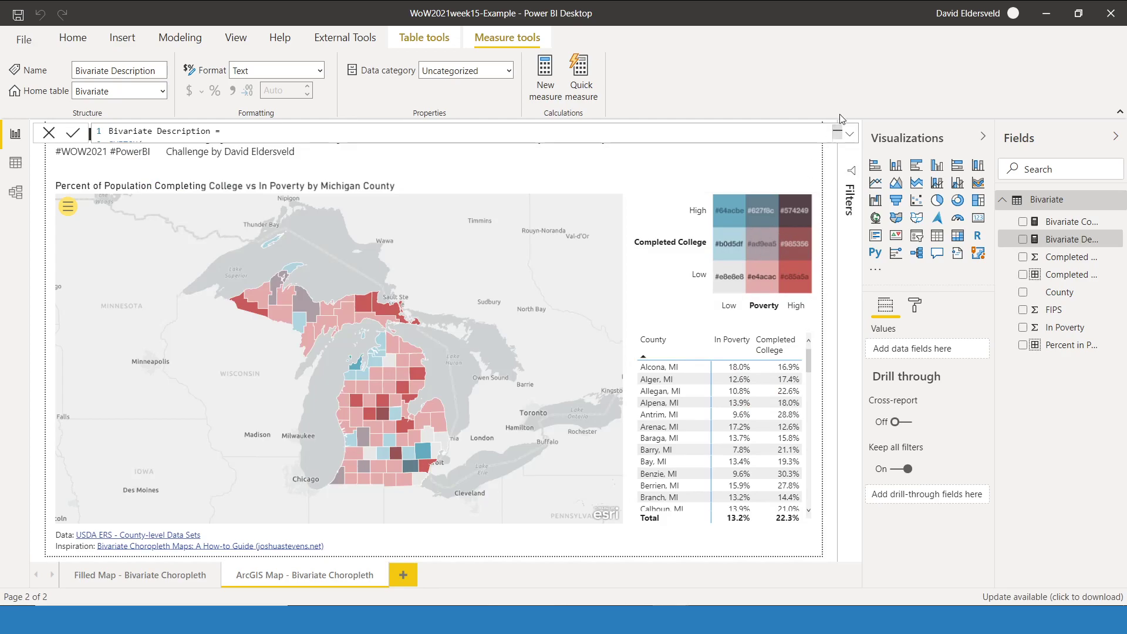
pyautogui.click(849, 133)
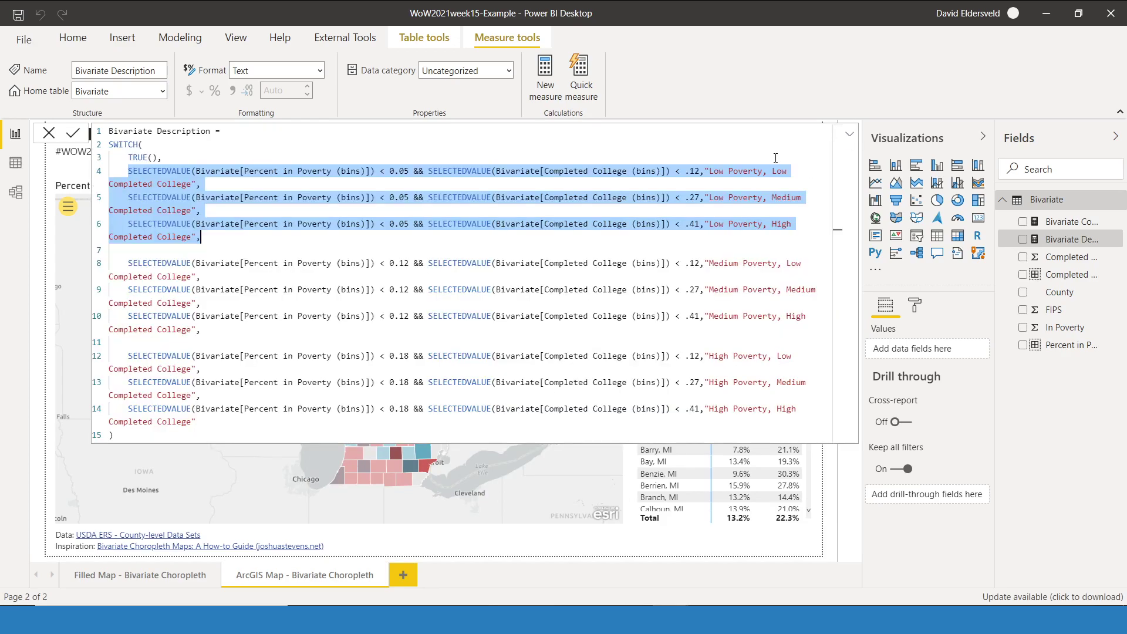
# - Examine the first condition of the Bivariate Description formula: its poverty threshold, completed college threshold and returned label
pyautogui.click(419, 235)
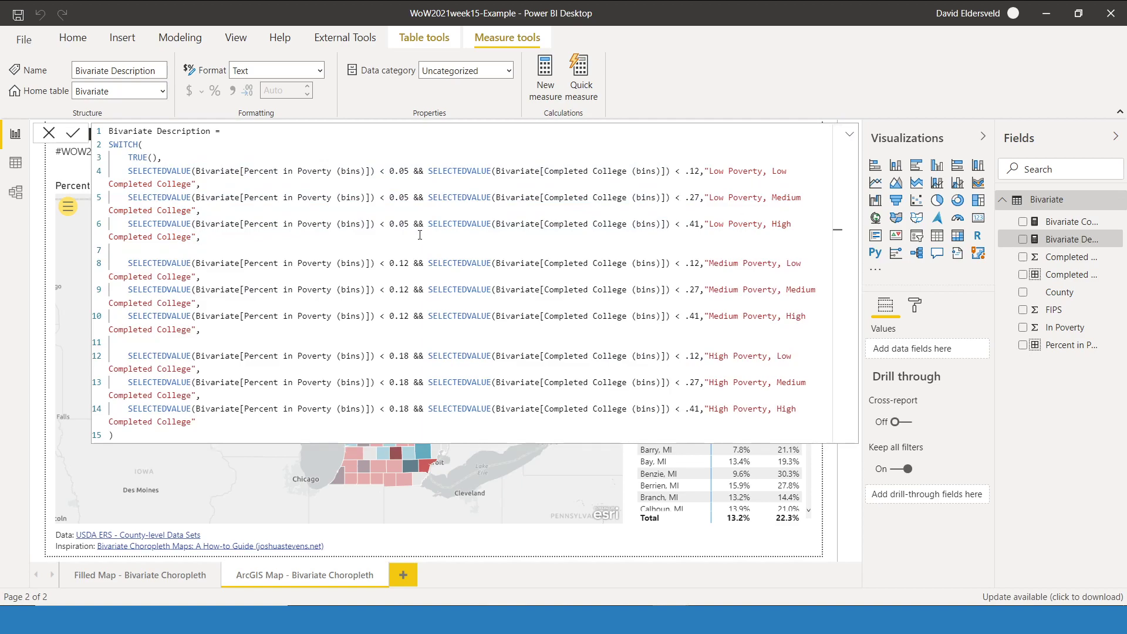
pyautogui.moveTo(419, 235); pyautogui.dragTo(129, 174)
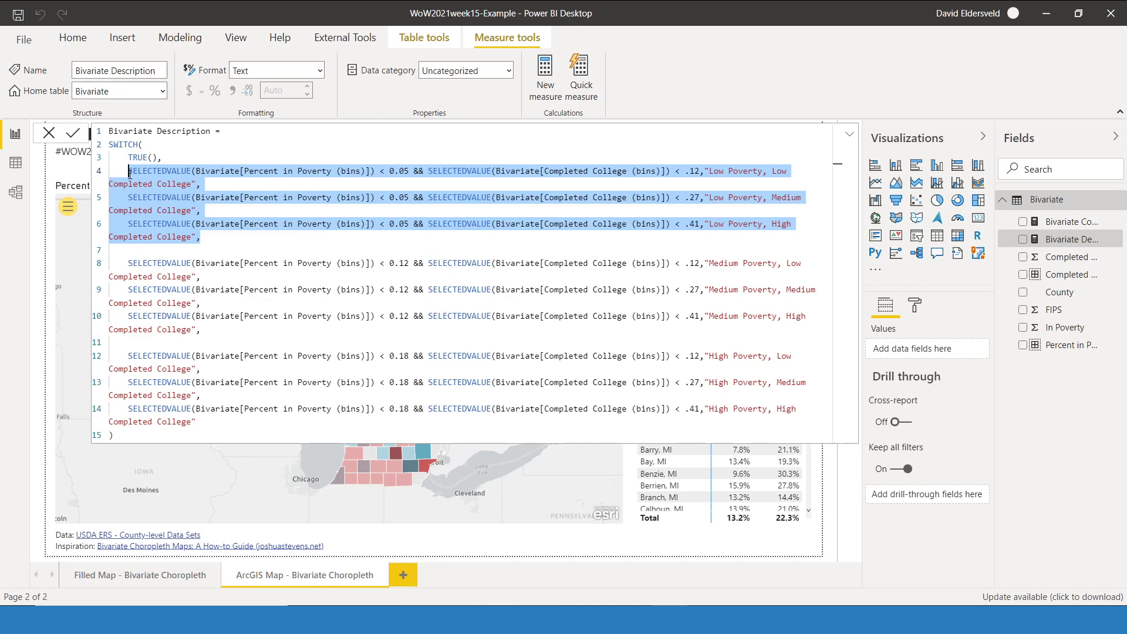
pyautogui.doubleClick(405, 170)
pyautogui.moveTo(394, 175); pyautogui.dragTo(406, 175)
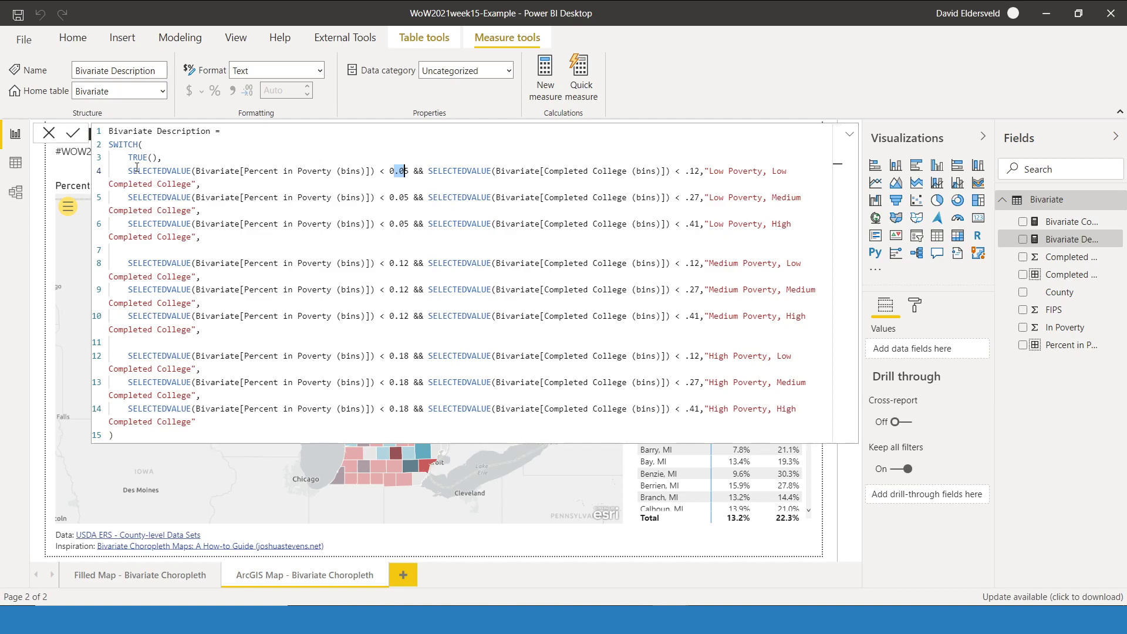
pyautogui.moveTo(128, 170); pyautogui.dragTo(217, 187)
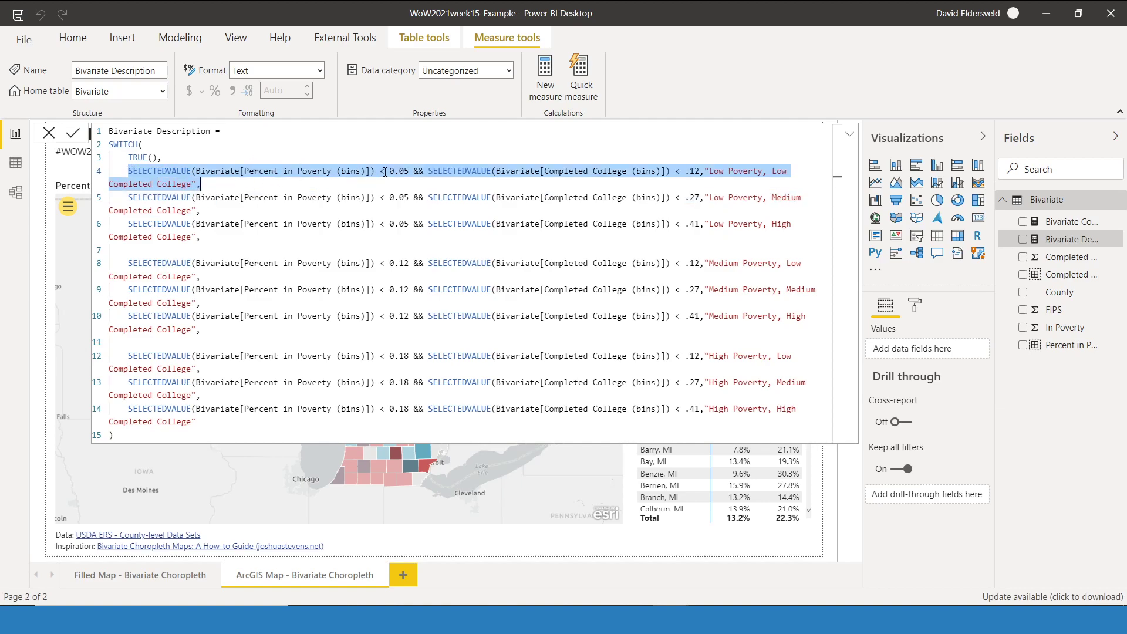
pyautogui.click(411, 171)
pyautogui.moveTo(429, 171); pyautogui.dragTo(700, 173)
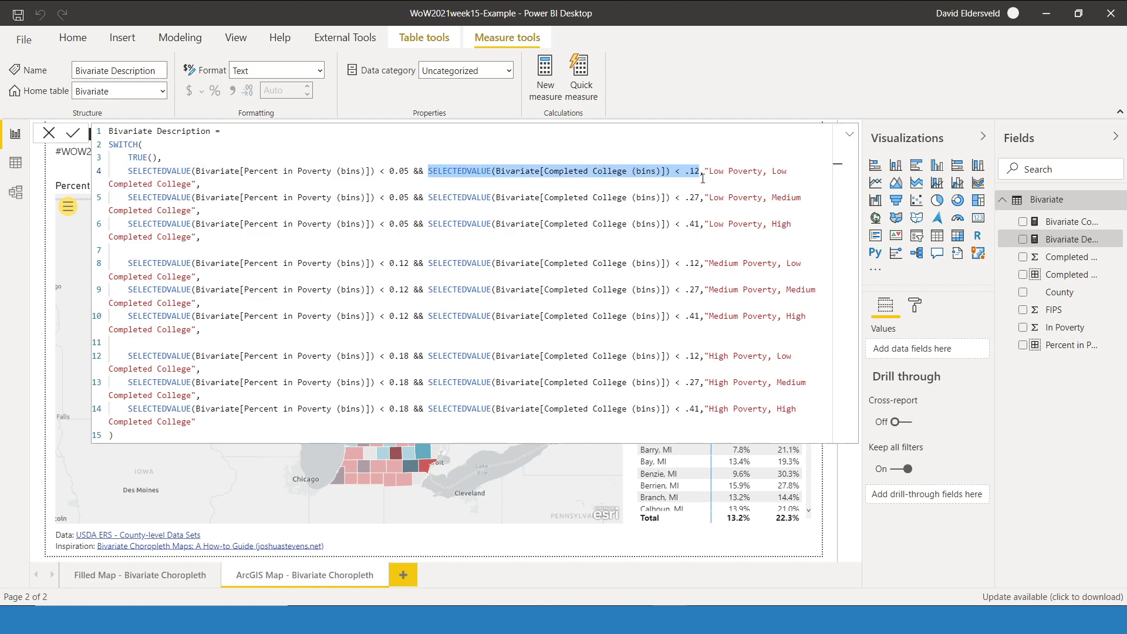
pyautogui.click(709, 173)
pyautogui.hotkey('shift', 'Up')
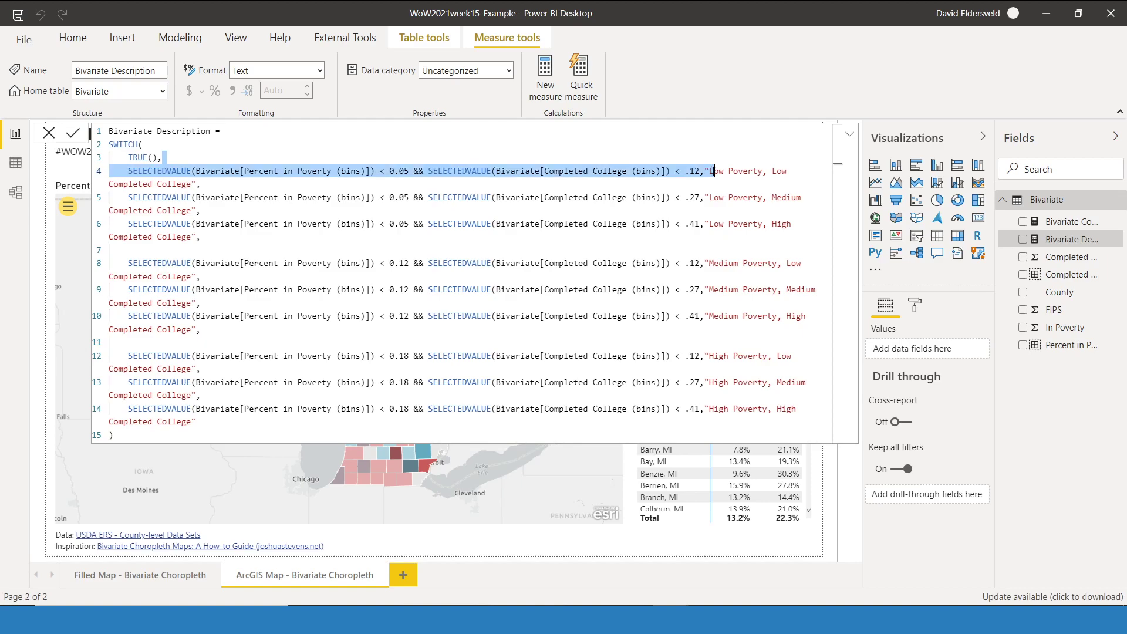
pyautogui.click(708, 174)
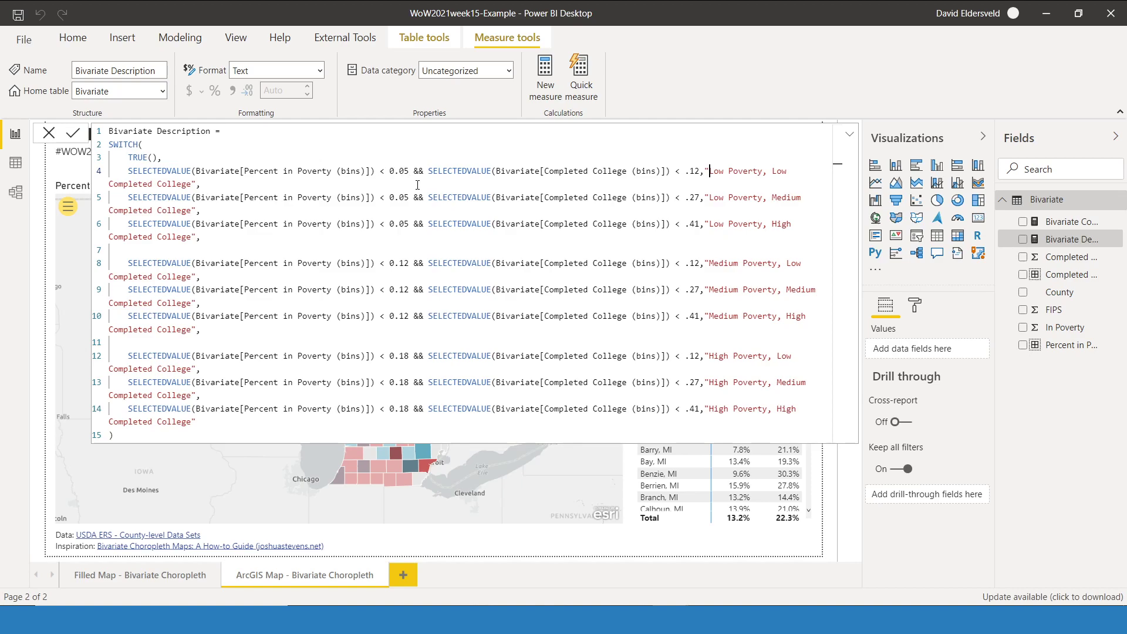
# - Compare the thresholds in the other low-poverty conditions and the two SELECTEDVALUE calls in the first condition
pyautogui.moveTo(384, 198); pyautogui.dragTo(411, 199)
pyautogui.moveTo(689, 198); pyautogui.dragTo(702, 200)
pyautogui.moveTo(395, 227); pyautogui.dragTo(405, 227)
pyautogui.moveTo(131, 171); pyautogui.dragTo(191, 171)
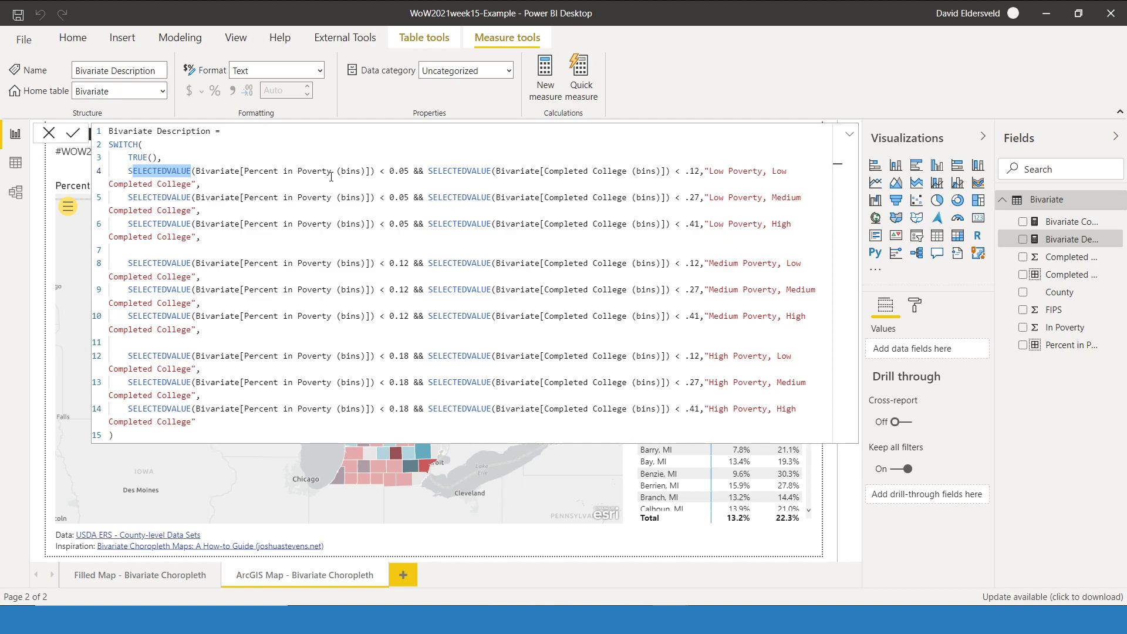
pyautogui.moveTo(435, 170); pyautogui.dragTo(491, 170)
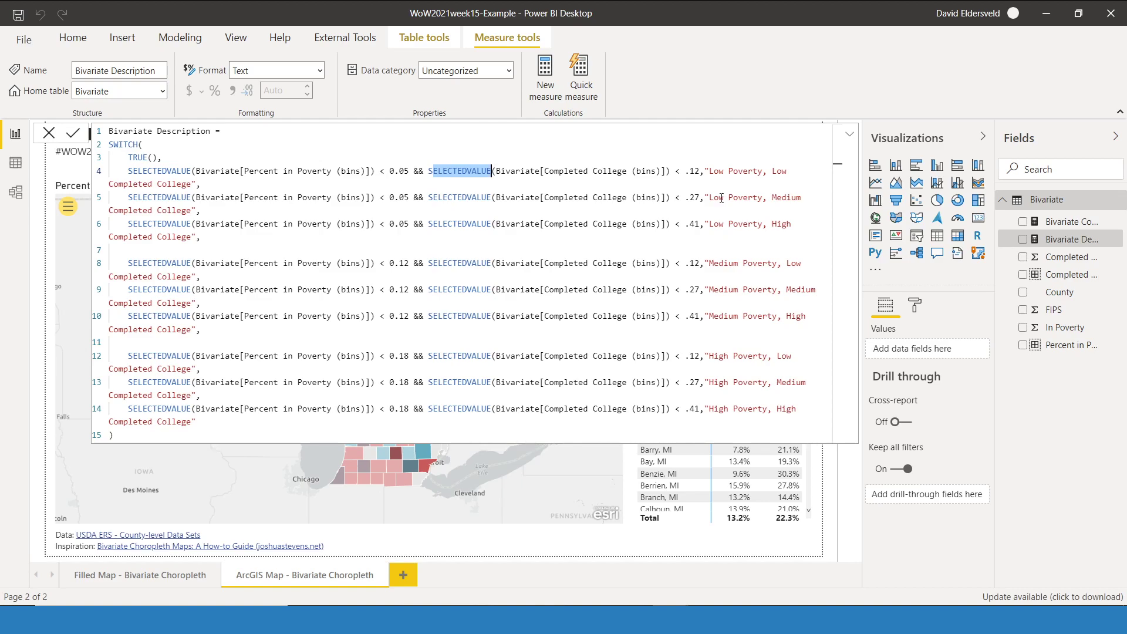
# - Open the Bivariate Colors measure's formula and examine its College and Poverty variables and how the SWITCH conditions use them
pyautogui.click(1042, 225)
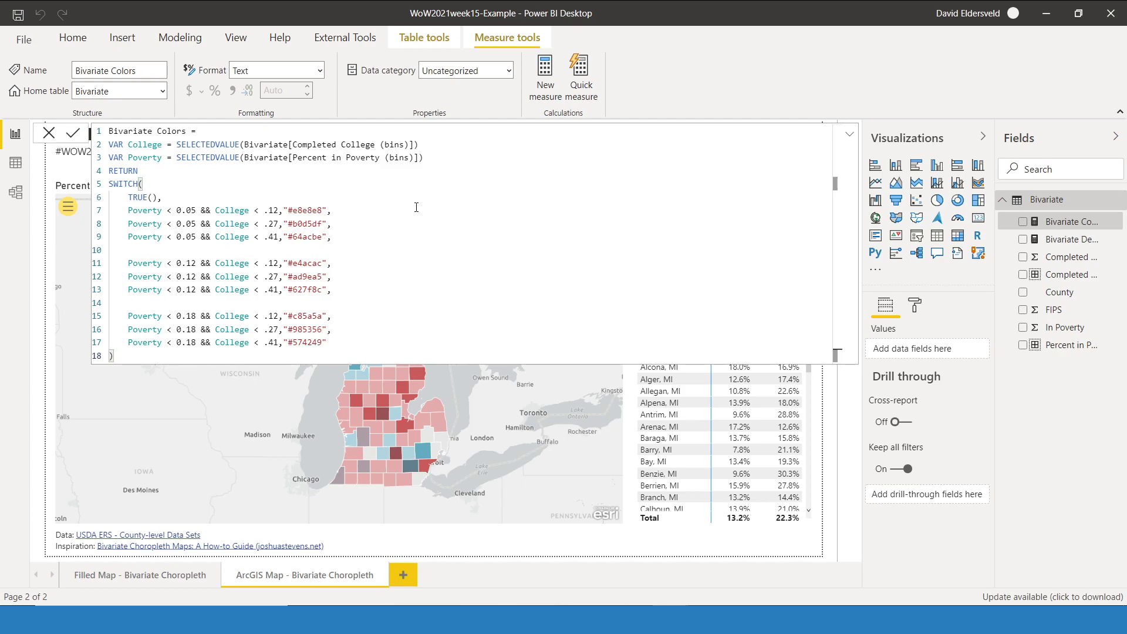
pyautogui.moveTo(438, 159); pyautogui.dragTo(92, 151)
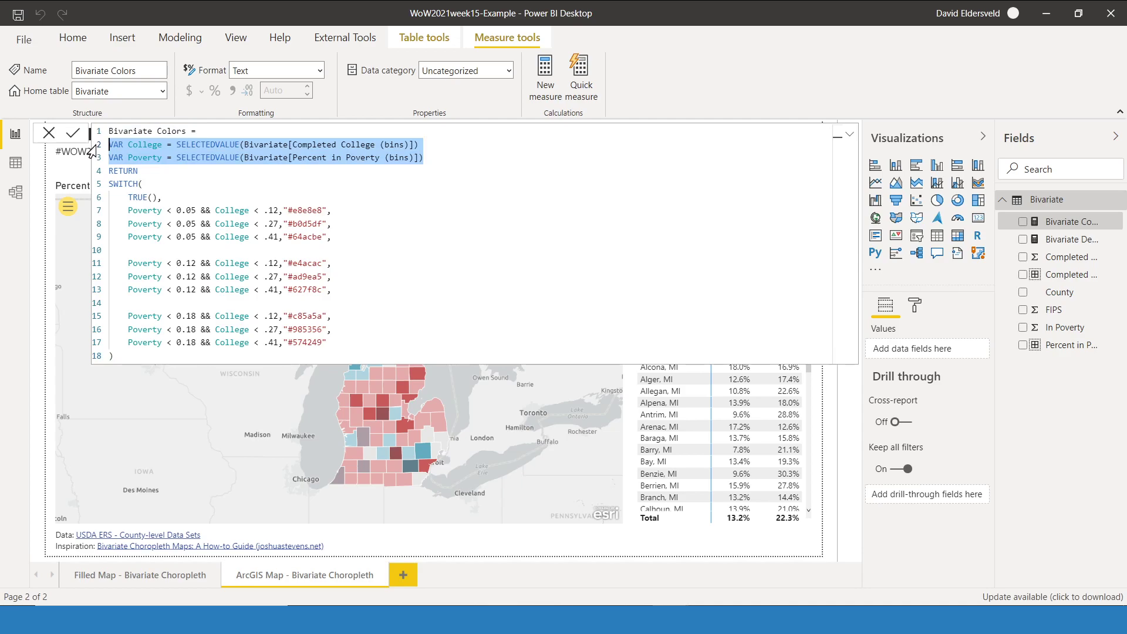
pyautogui.click(129, 144)
pyautogui.moveTo(177, 145); pyautogui.dragTo(428, 144)
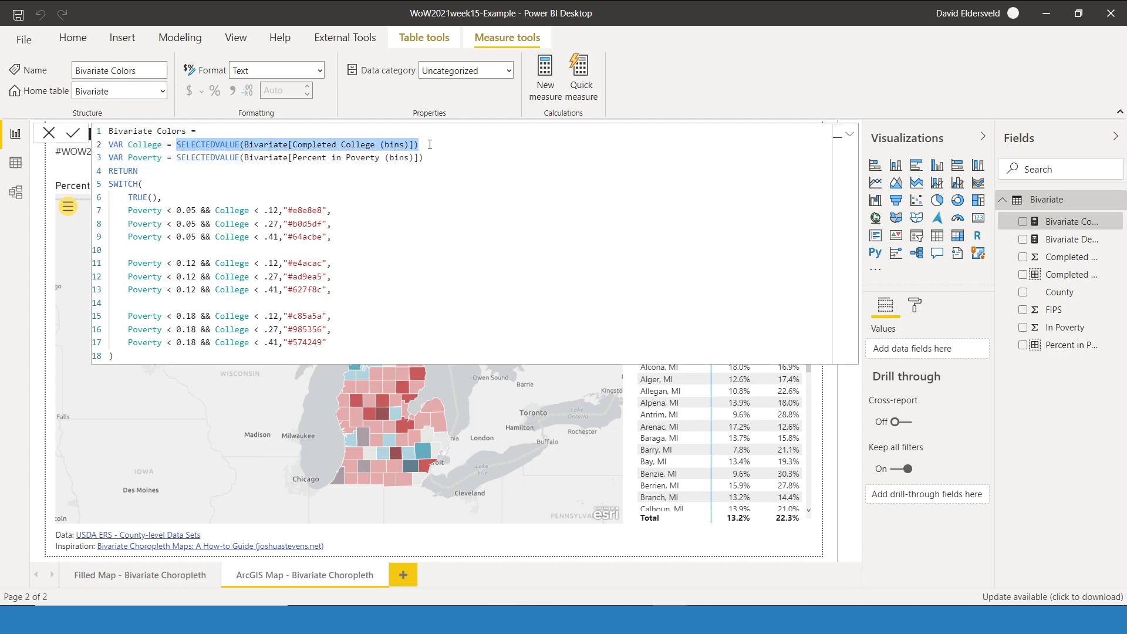
pyautogui.doubleClick(139, 145)
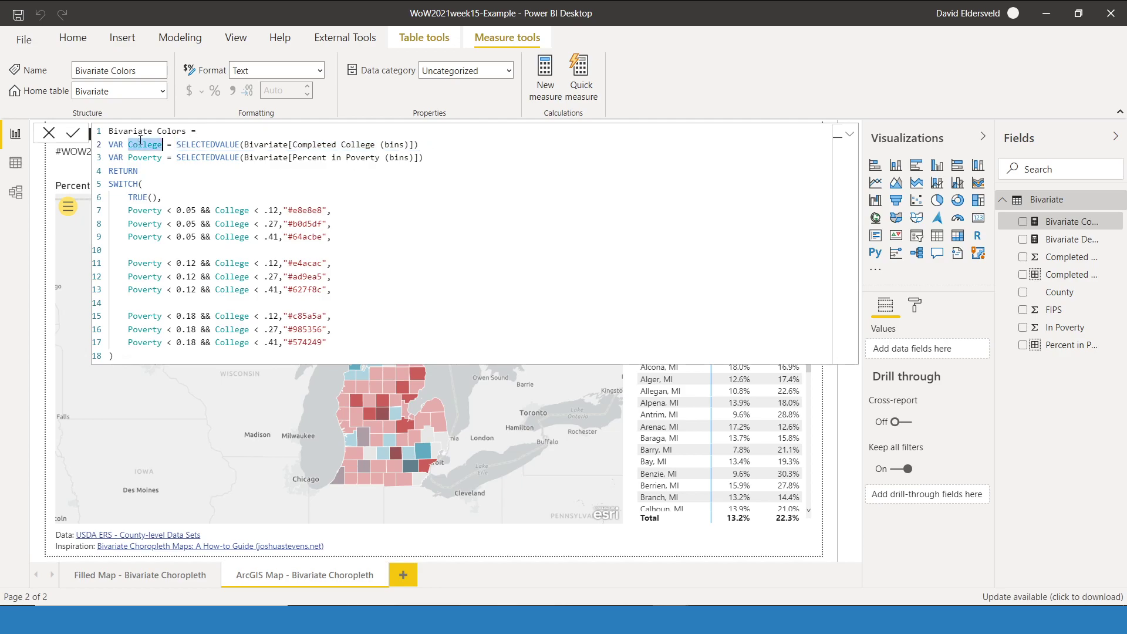
pyautogui.doubleClick(143, 159)
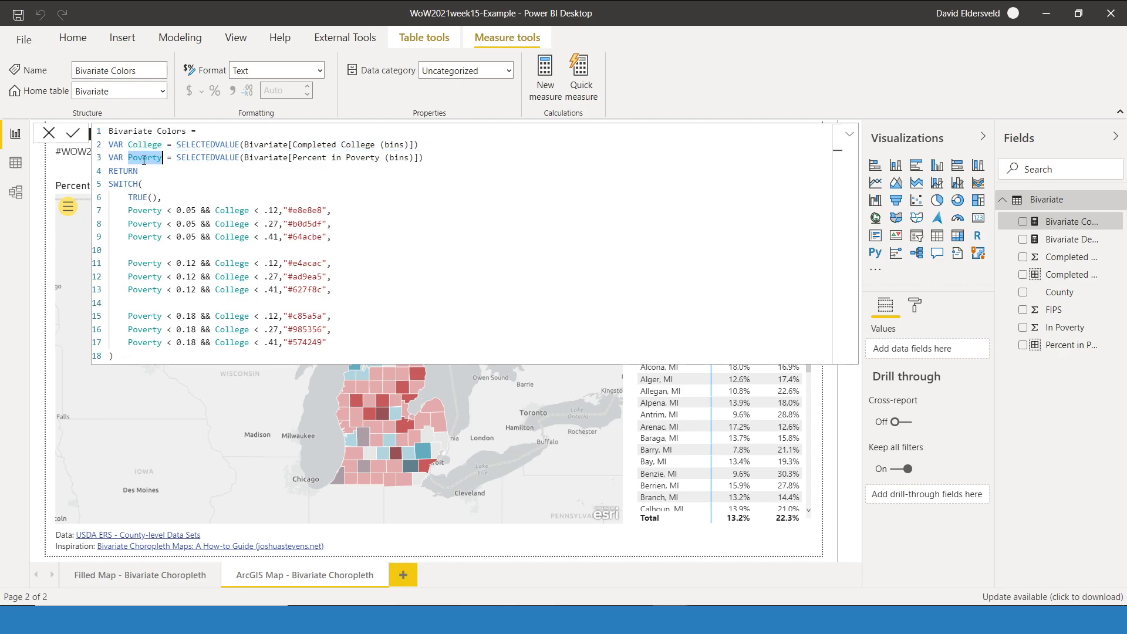
pyautogui.doubleClick(131, 213)
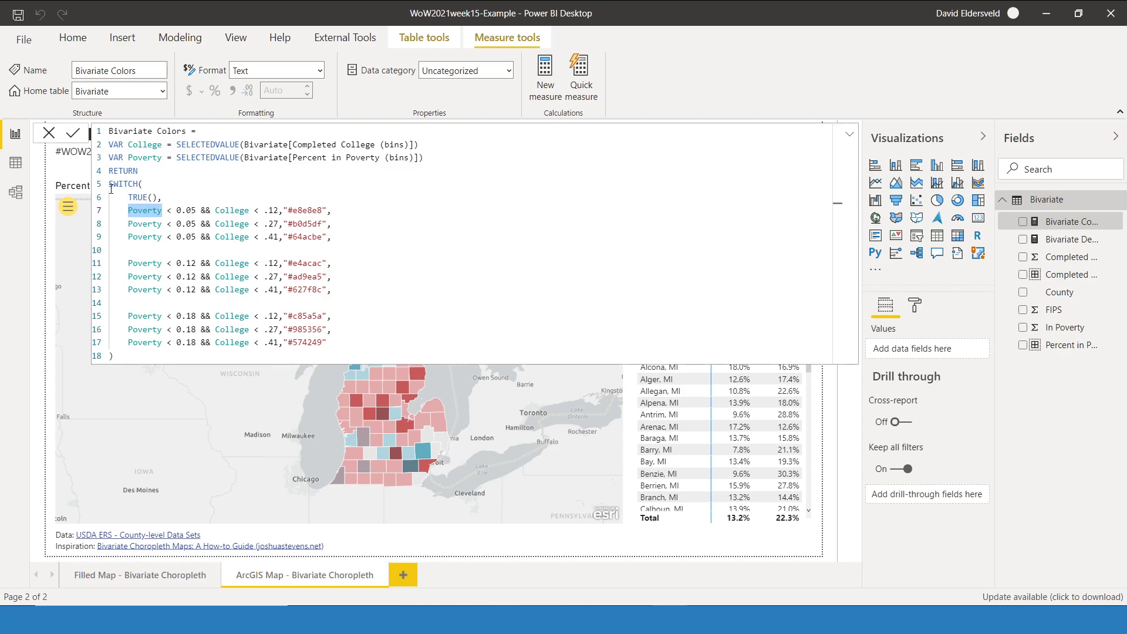
pyautogui.click(132, 358)
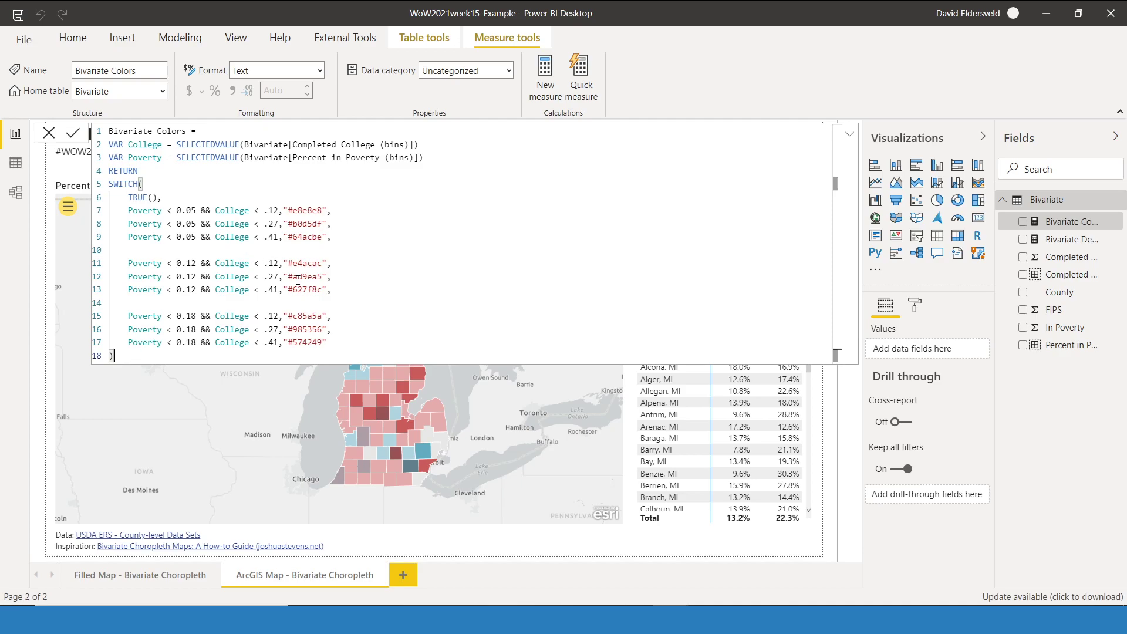
# - Reopen the Bivariate Description formula, examine the label text its first condition returns, and leave the formula for the report canvas
pyautogui.click(1080, 239)
pyautogui.click(710, 171)
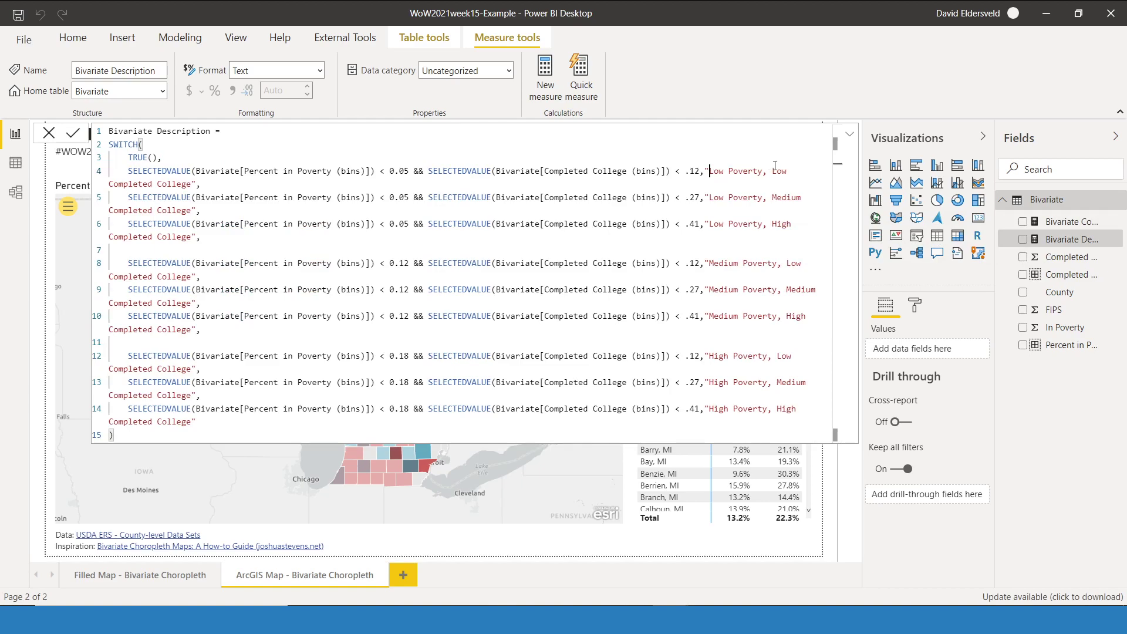
pyautogui.keyDown('shift'); pyautogui.click(788, 171); pyautogui.keyUp('shift')
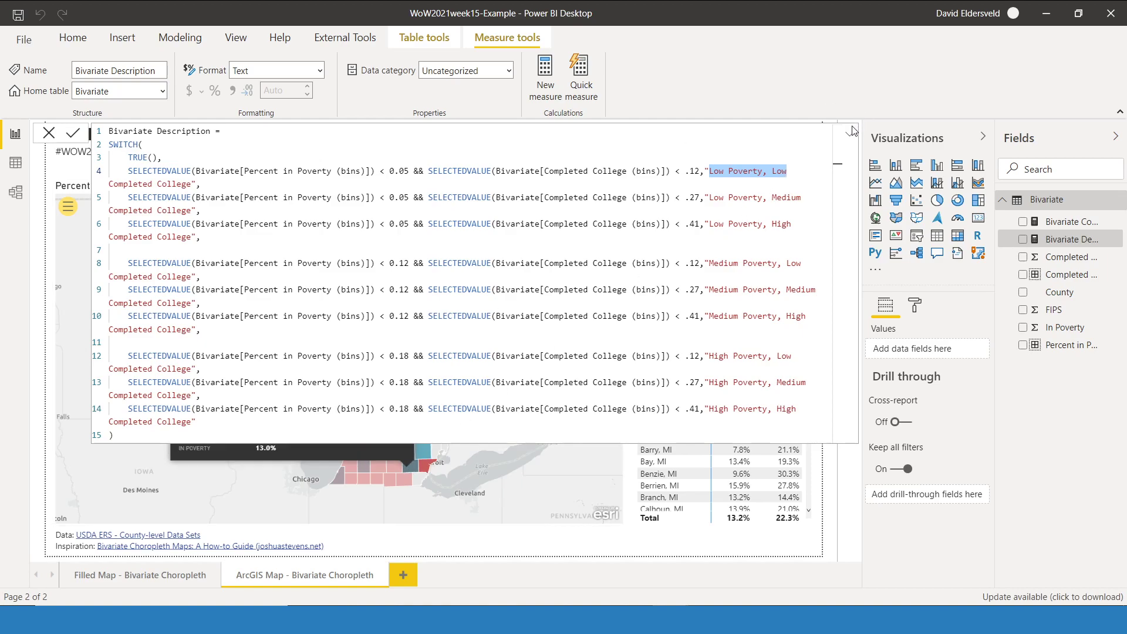
pyautogui.click(619, 561)
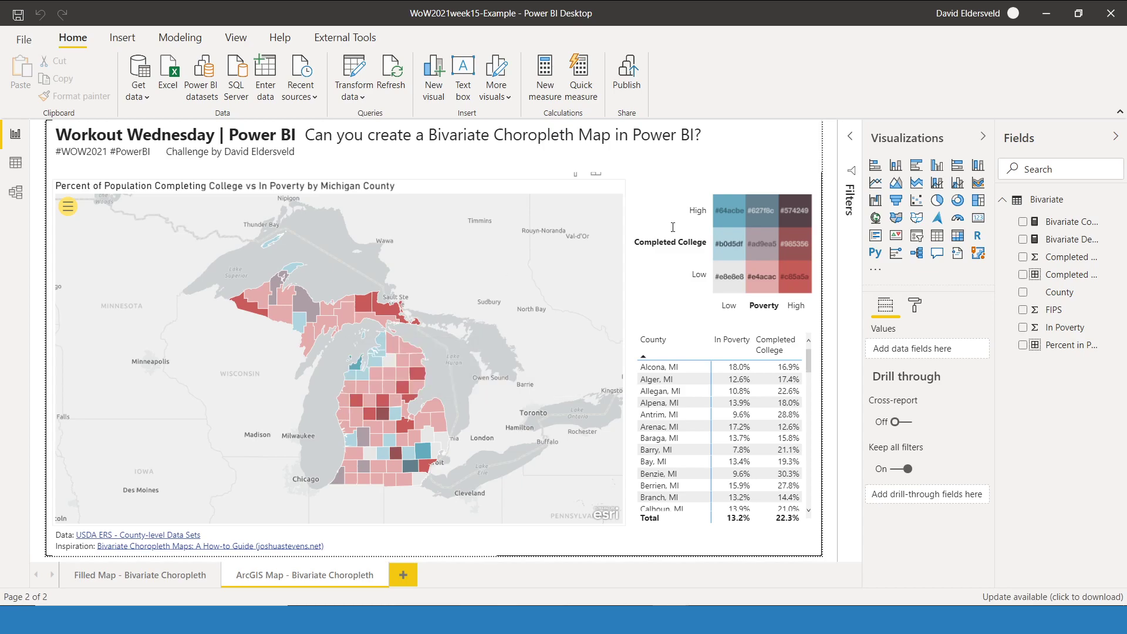
# - Display the Bivariate Description formula again and switch to the Filled Map - Bivariate Choropleth page
pyautogui.click(1068, 238)
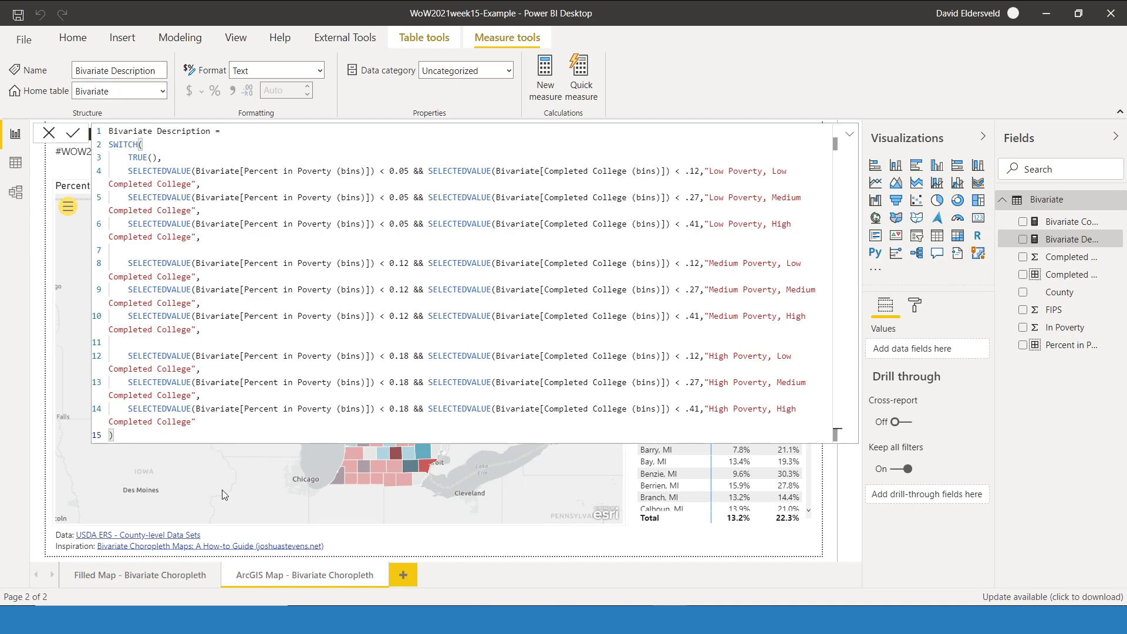
pyautogui.click(154, 571)
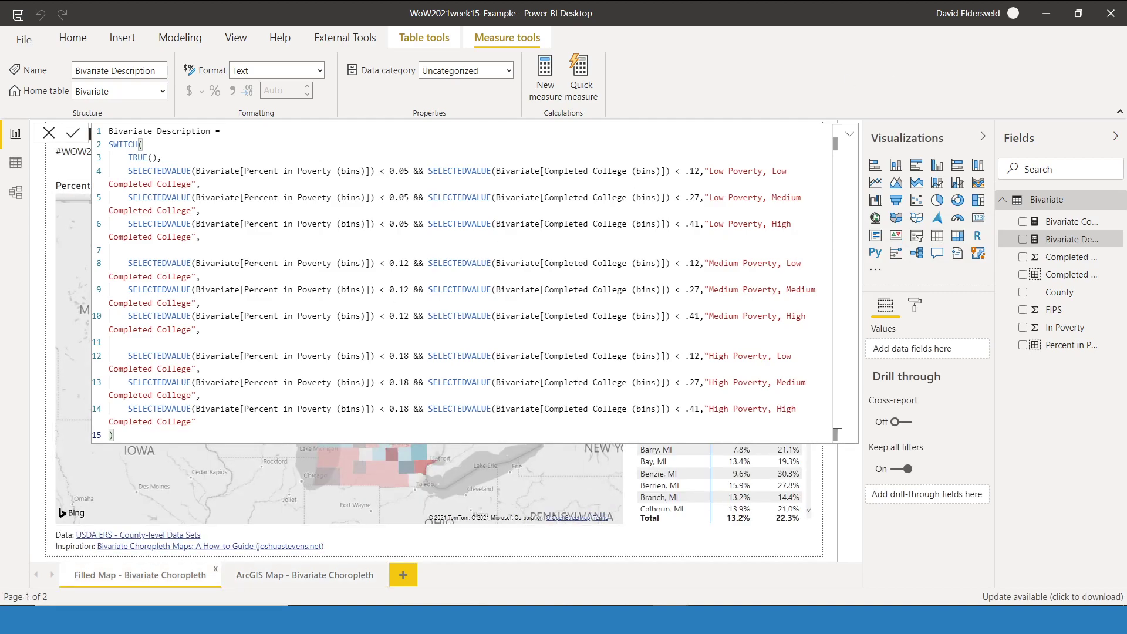
# - Compare the hex codes in the Bivariate Colors formula with the swatches in the bivariate legend image on the filled map page
pyautogui.click(396, 492)
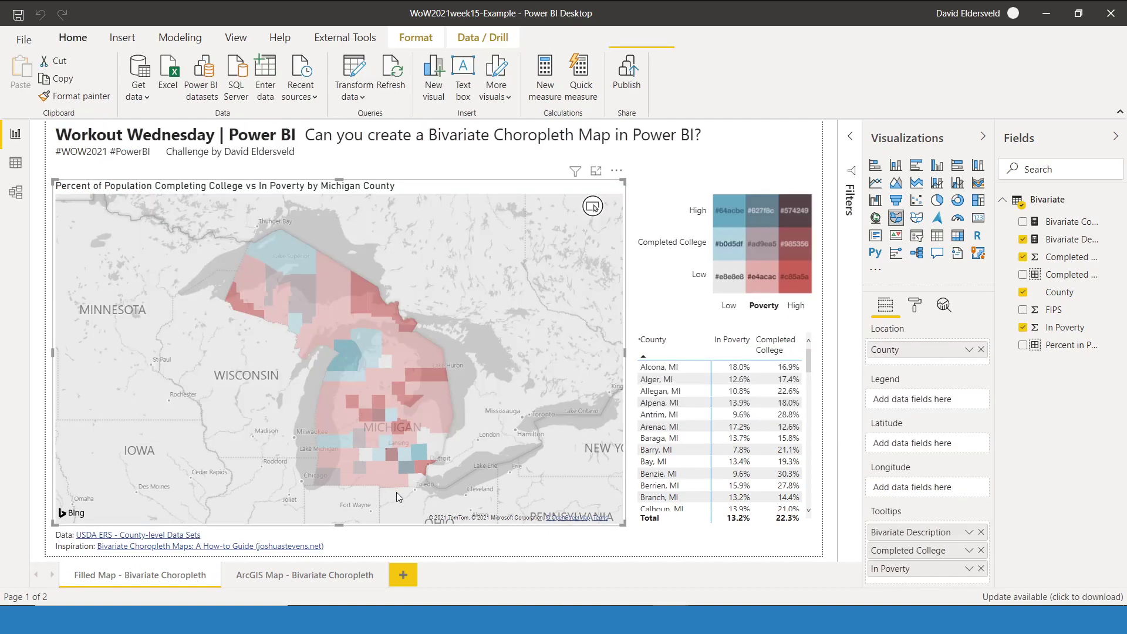
pyautogui.click(1062, 228)
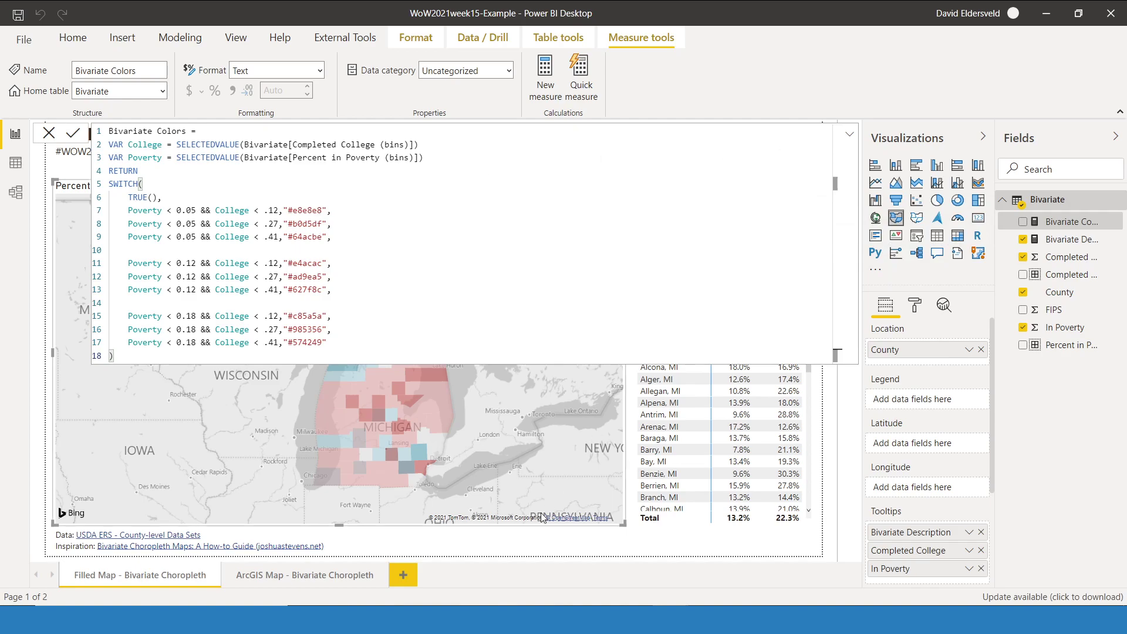
pyautogui.click(550, 543)
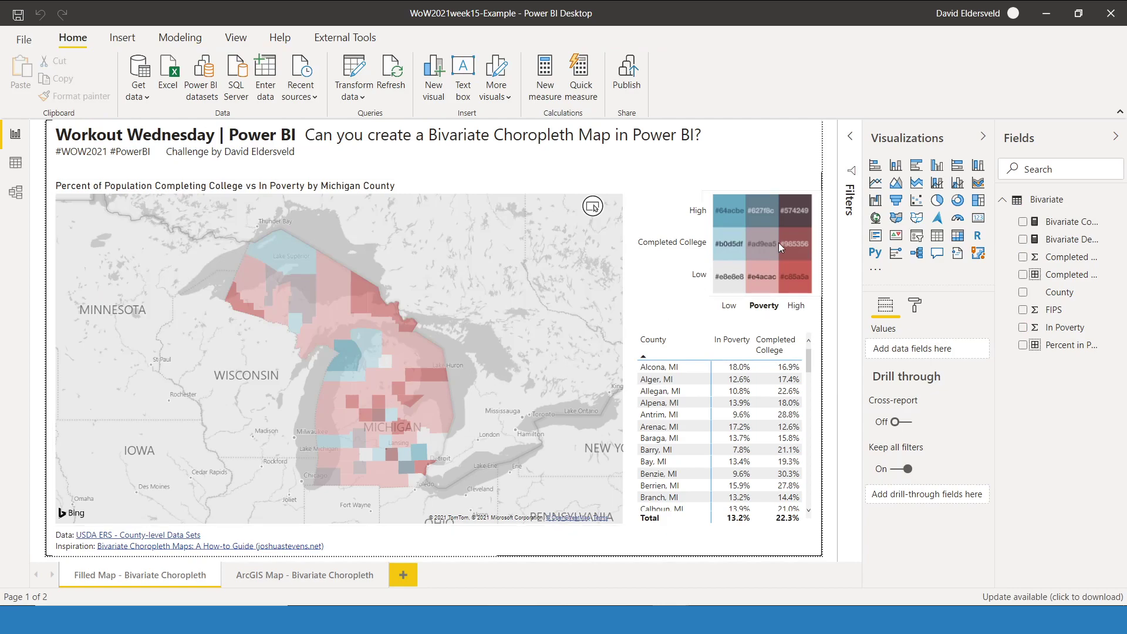
pyautogui.click(787, 205)
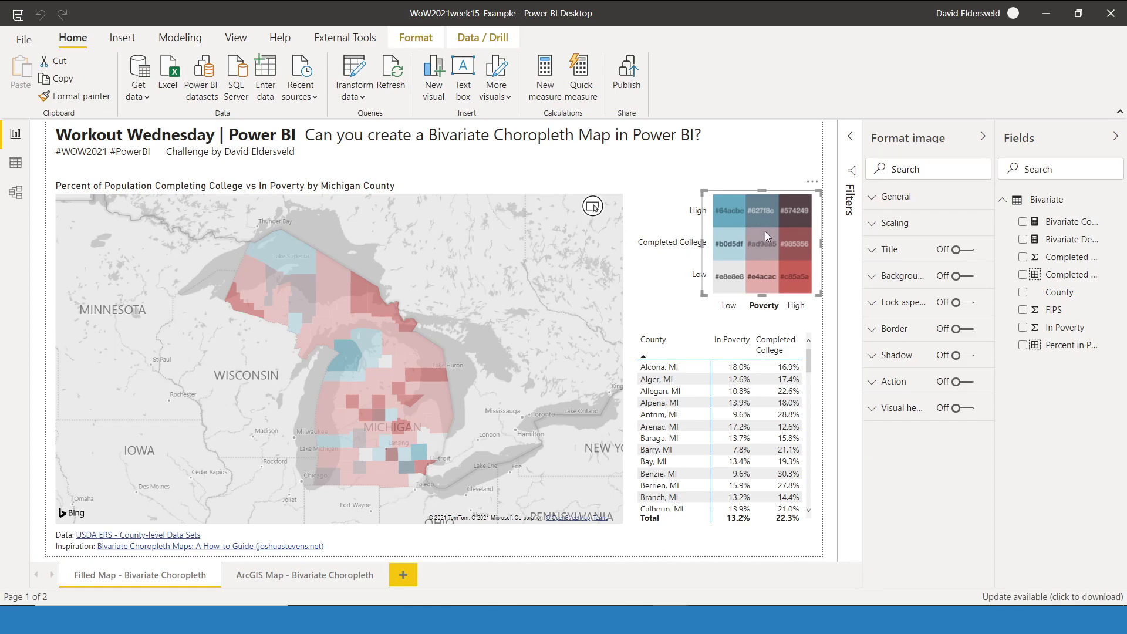
pyautogui.click(1065, 222)
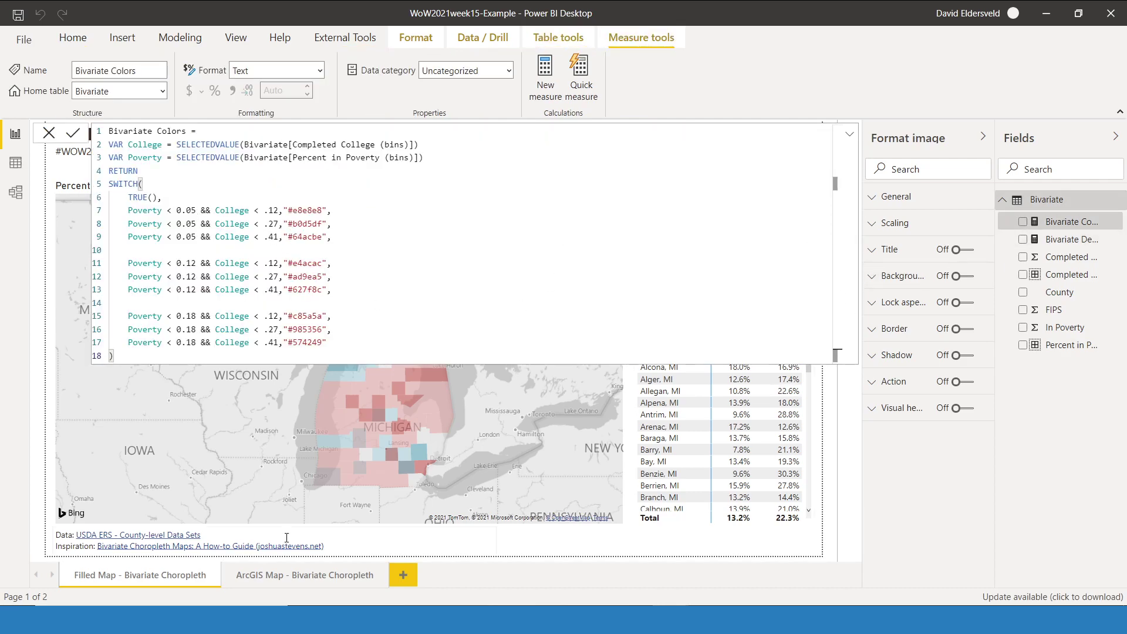
# - Switch to the ArcGIS Map - Bivariate Choropleth page and inspect a county's tooltip on the map
pyautogui.click(302, 577)
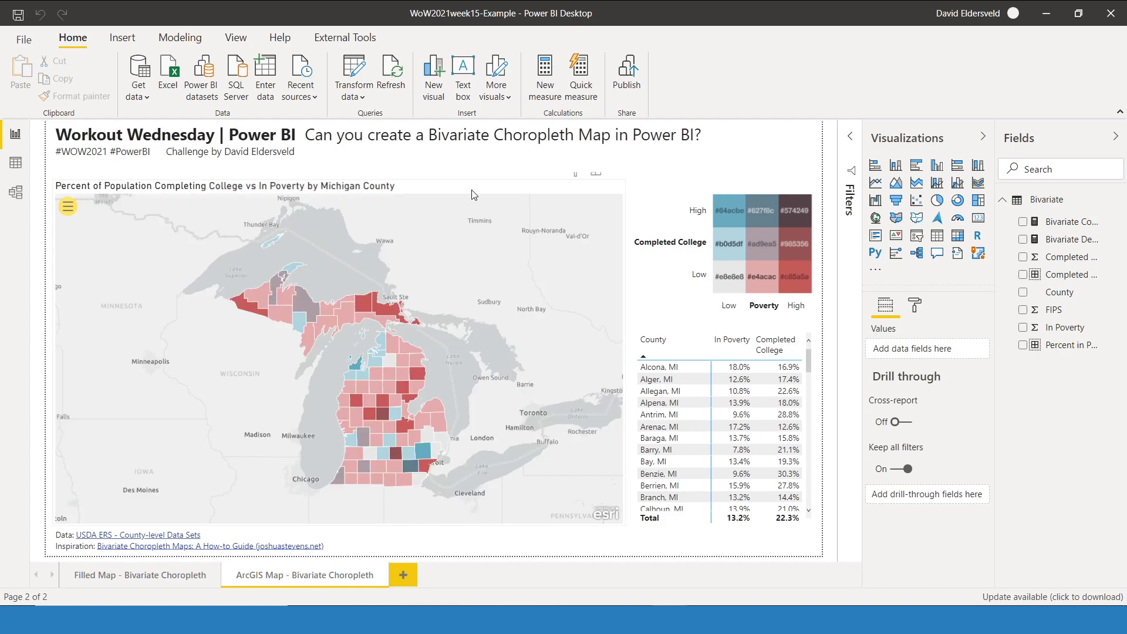
pyautogui.click(404, 385)
pyautogui.moveTo(400, 469)
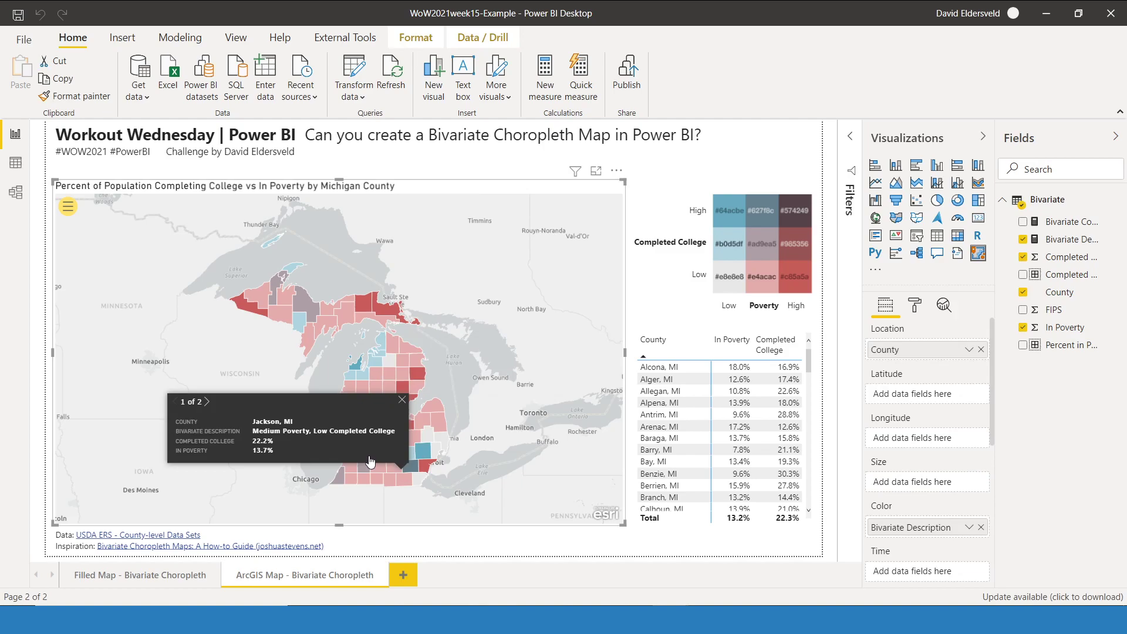
# - Add a new report page with an ArcGIS map that uses County as its location, and enlarge the map across most of the page
pyautogui.click(403, 575)
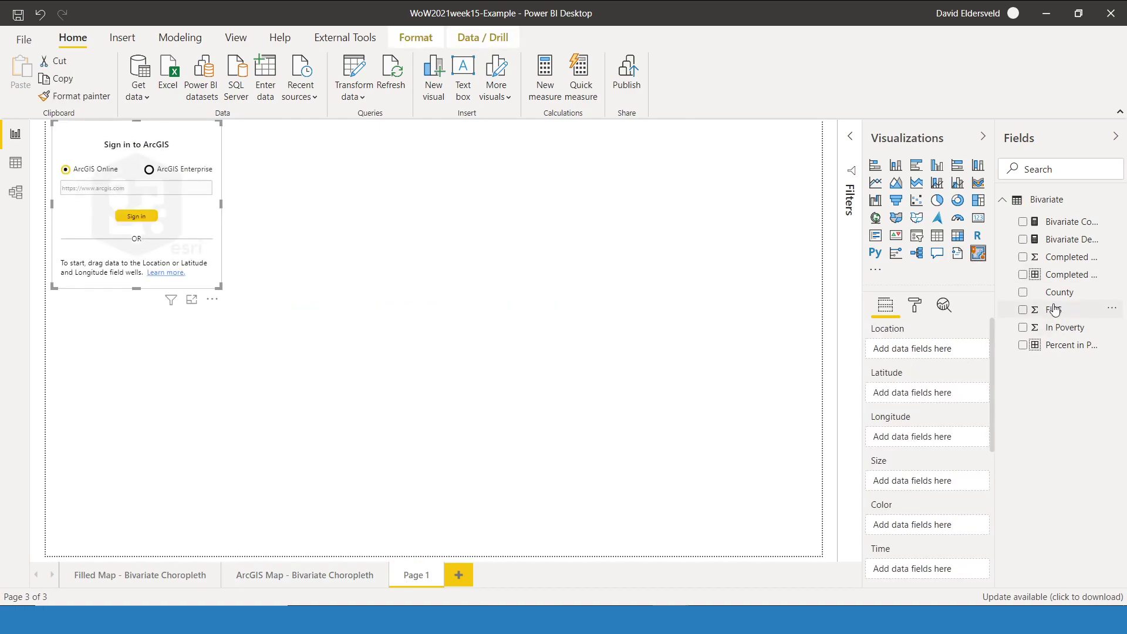
pyautogui.moveTo(1070, 296); pyautogui.dragTo(946, 349)
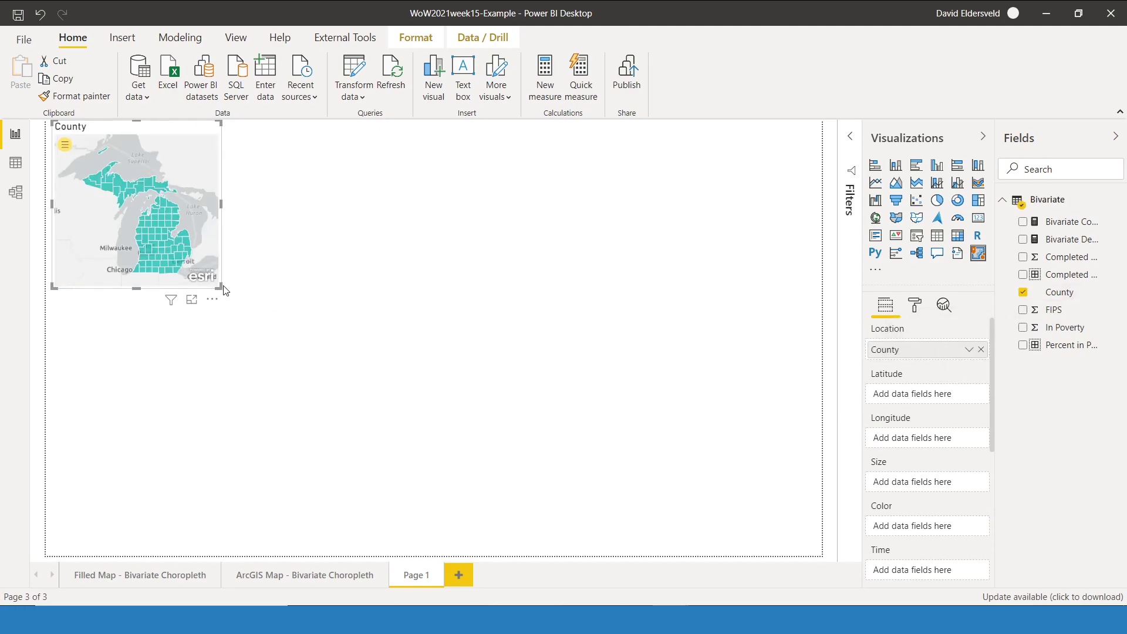
pyautogui.moveTo(220, 288); pyautogui.dragTo(708, 508)
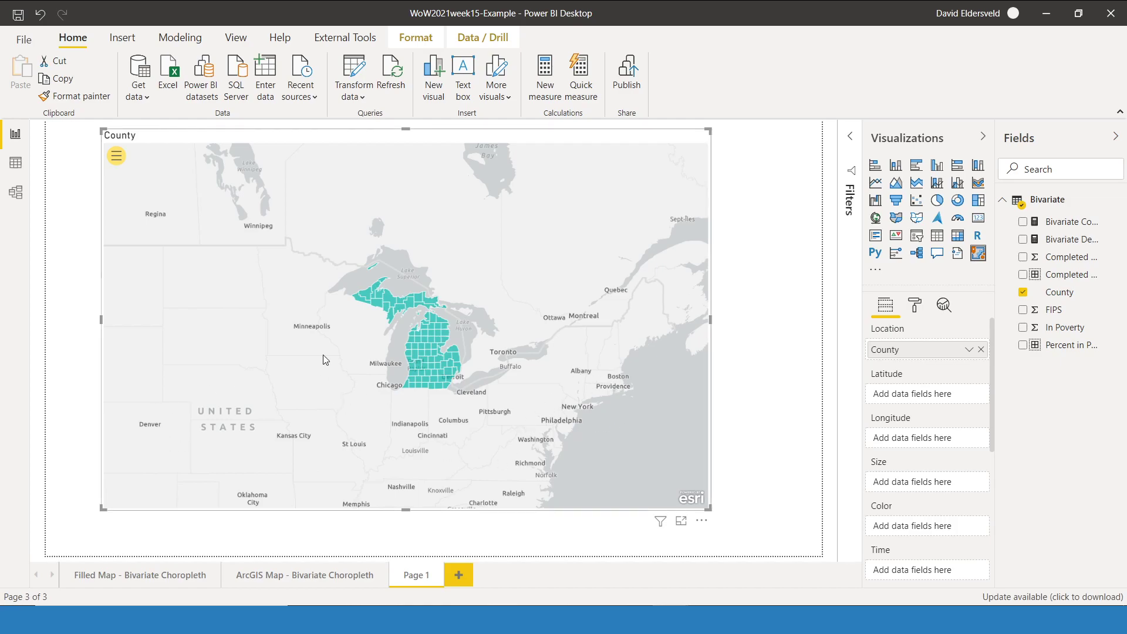
# - Color the ArcGIS map by the Bivariate Description measure and collapse the expanded formula to reveal the map
pyautogui.click(1080, 245)
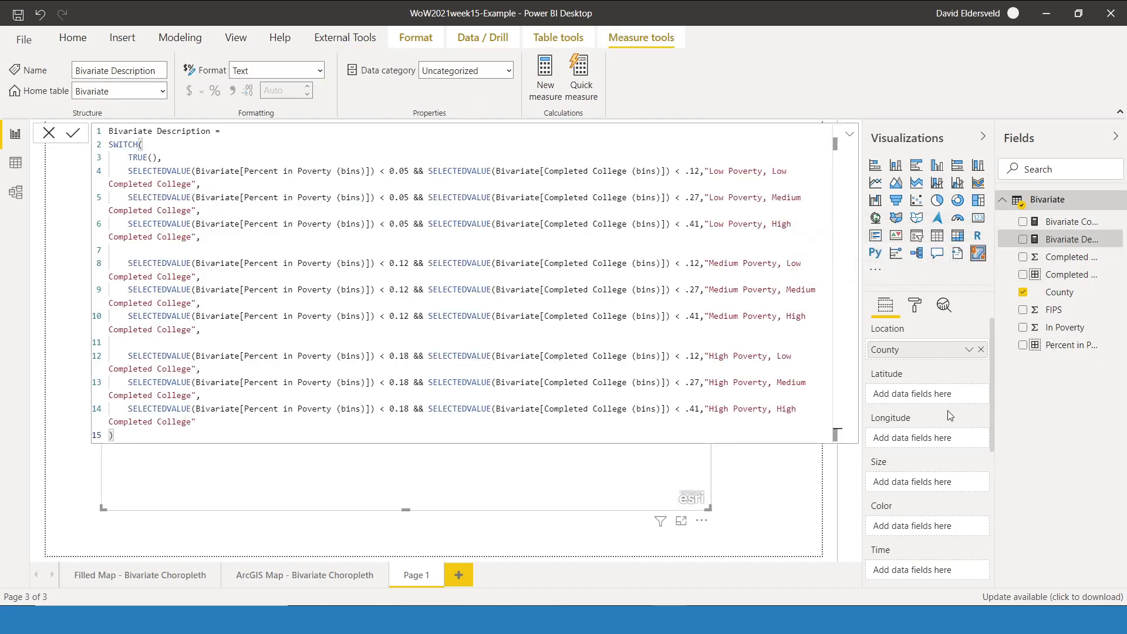
pyautogui.moveTo(1062, 241); pyautogui.dragTo(944, 523)
pyautogui.click(848, 135)
pyautogui.click(850, 136)
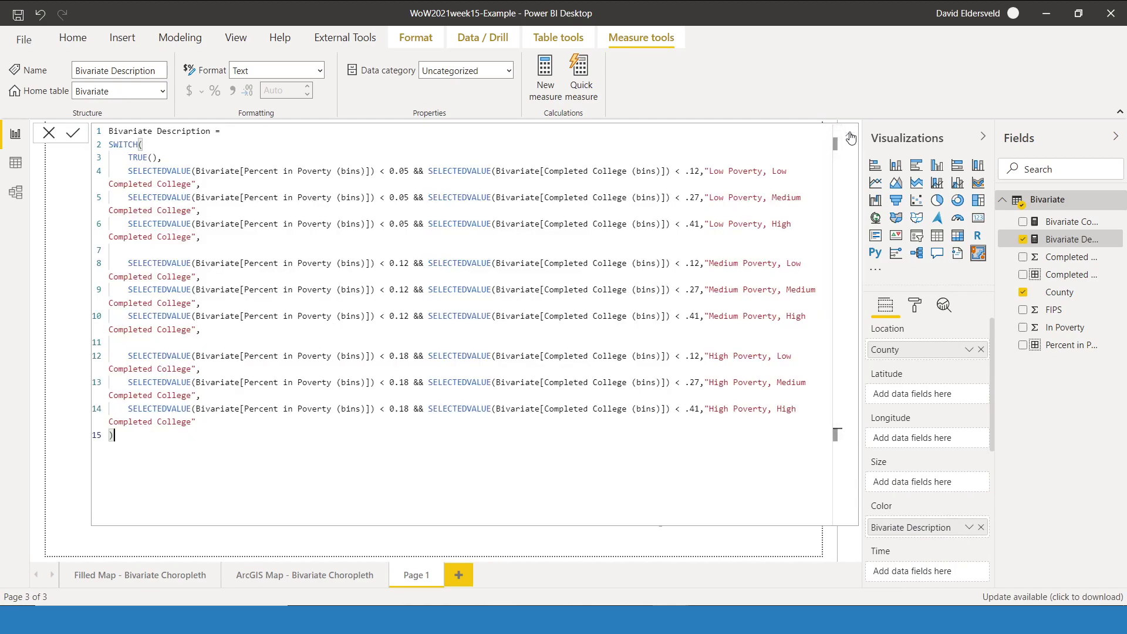
pyautogui.click(850, 138)
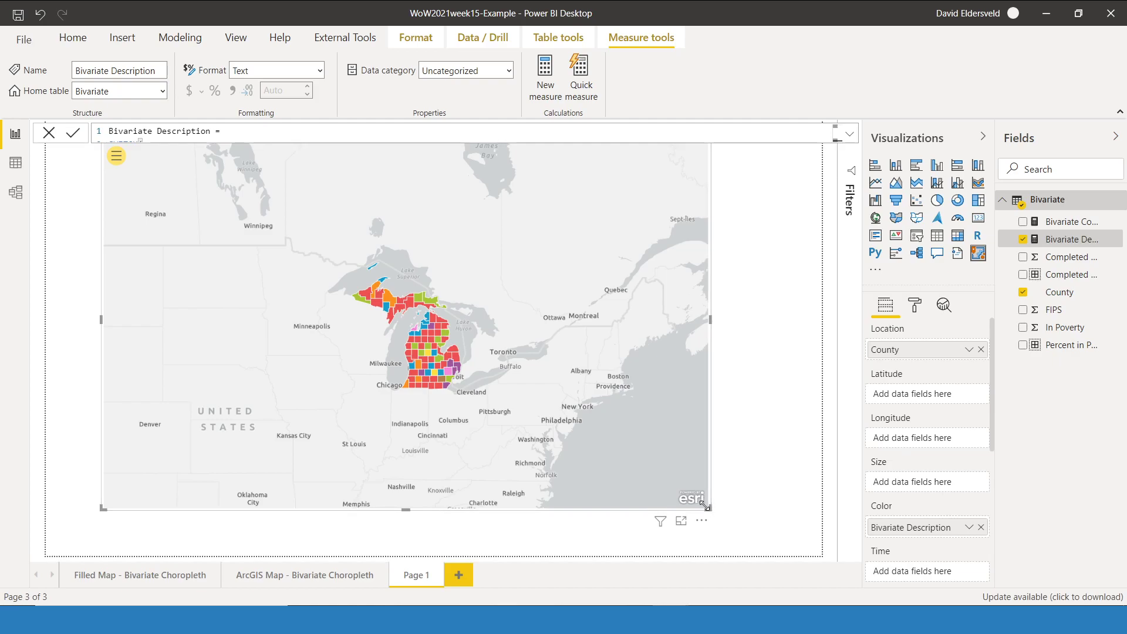
# - Narrow the ArcGIS map and add a filled map beside it with County as its location
pyautogui.moveTo(705, 506); pyautogui.dragTo(392, 529)
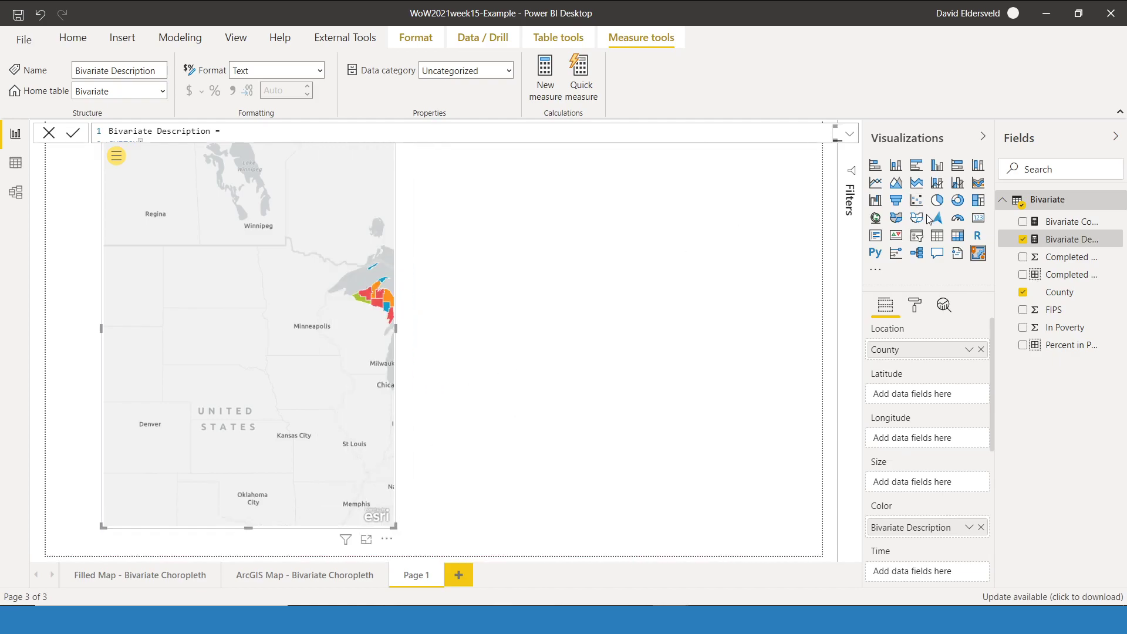
pyautogui.click(719, 270)
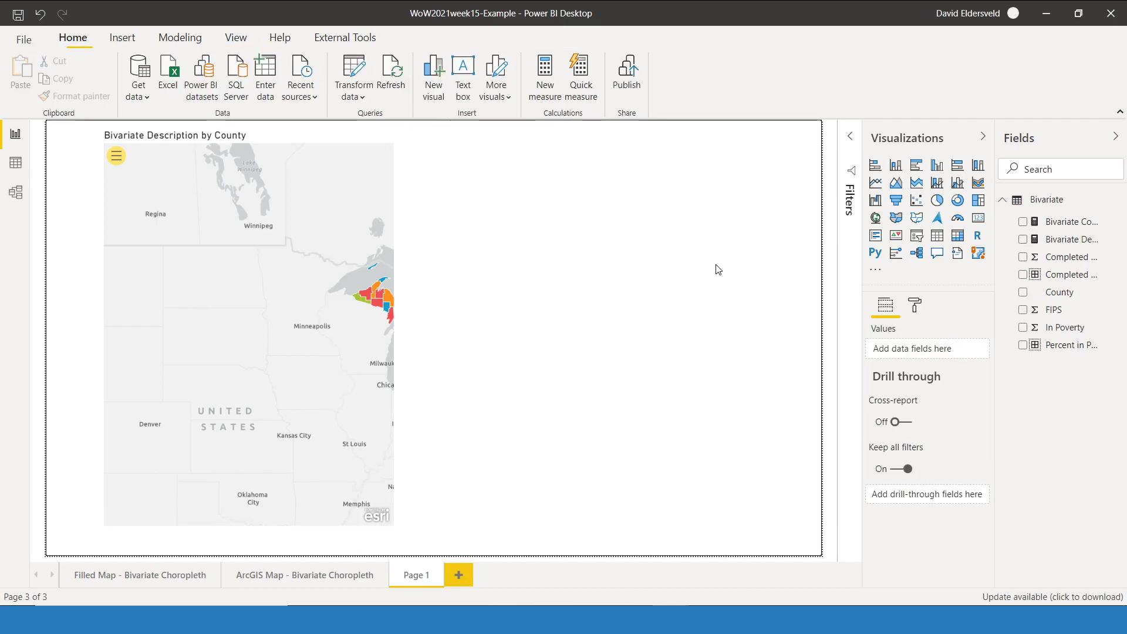
pyautogui.click(895, 220)
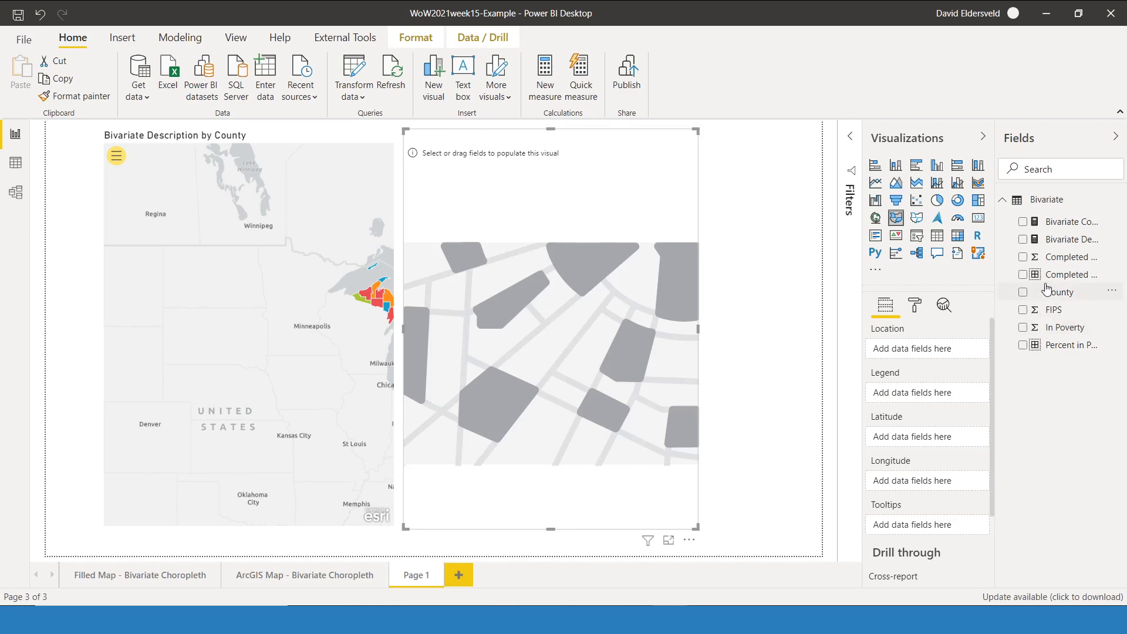
pyautogui.moveTo(1056, 295); pyautogui.dragTo(936, 350)
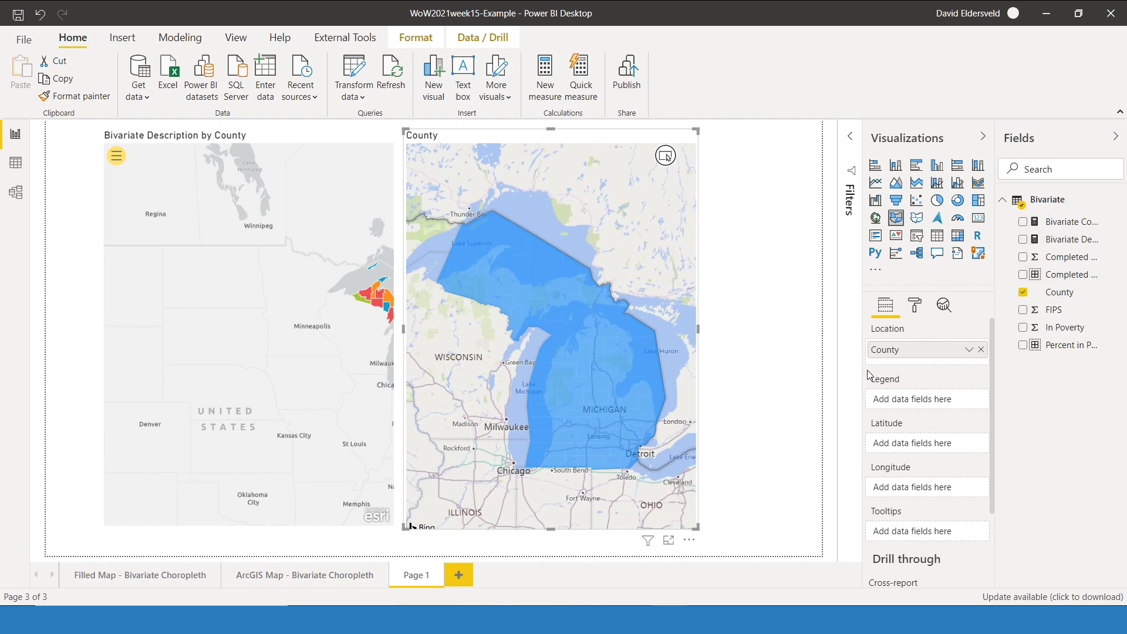
# - Format the filled map's default data color by field value, based on the Bivariate Colors measure
pyautogui.click(913, 309)
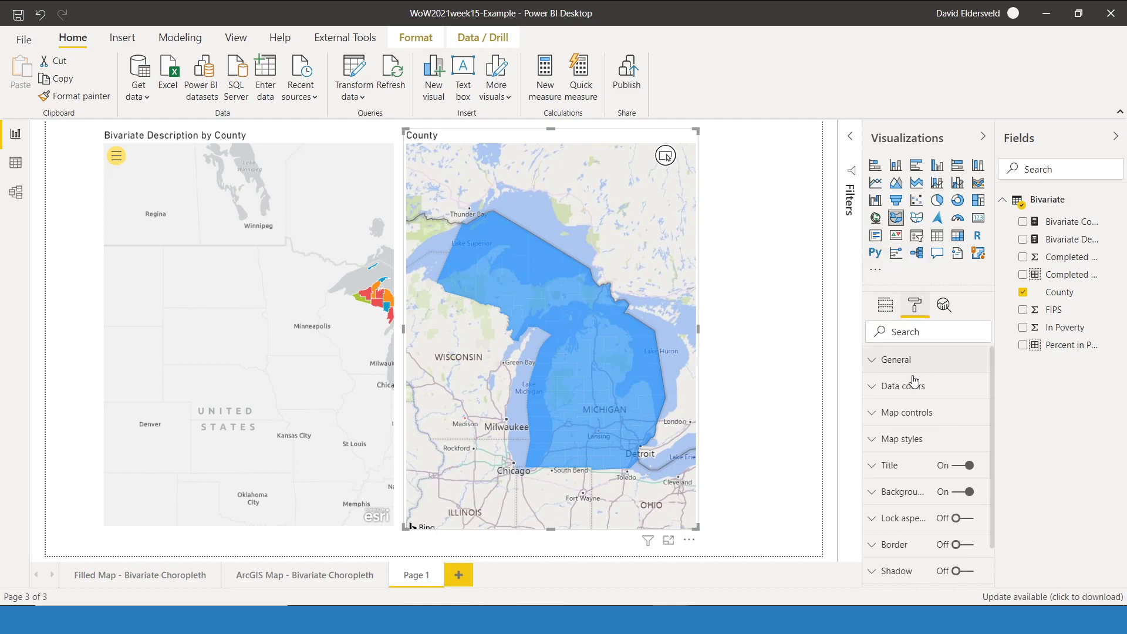
pyautogui.click(1070, 223)
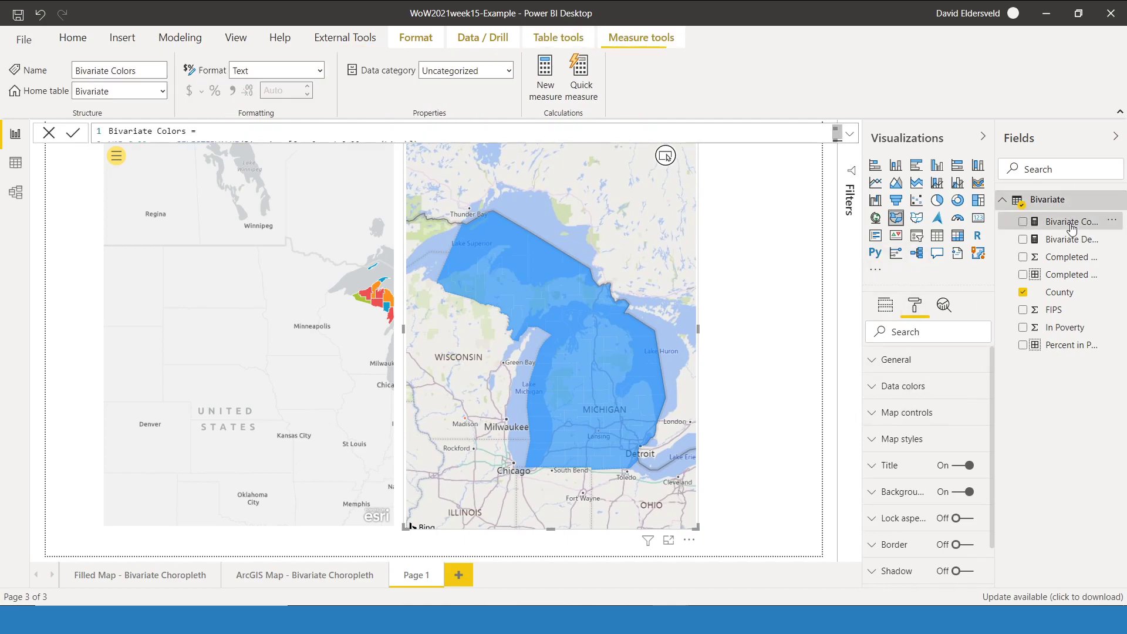
pyautogui.click(912, 388)
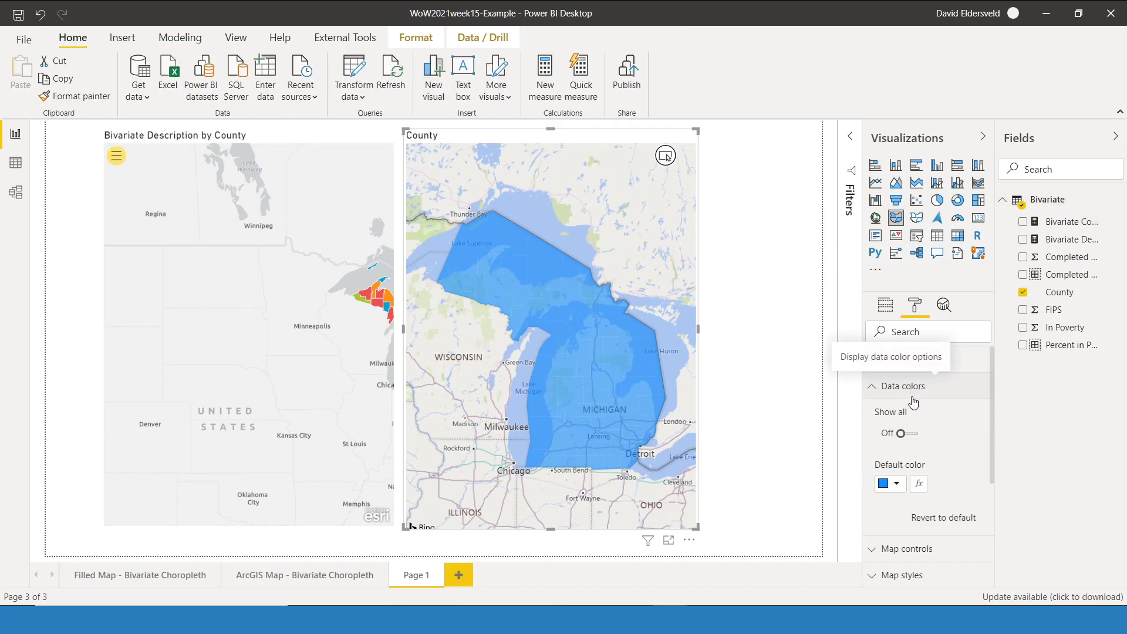
pyautogui.click(919, 485)
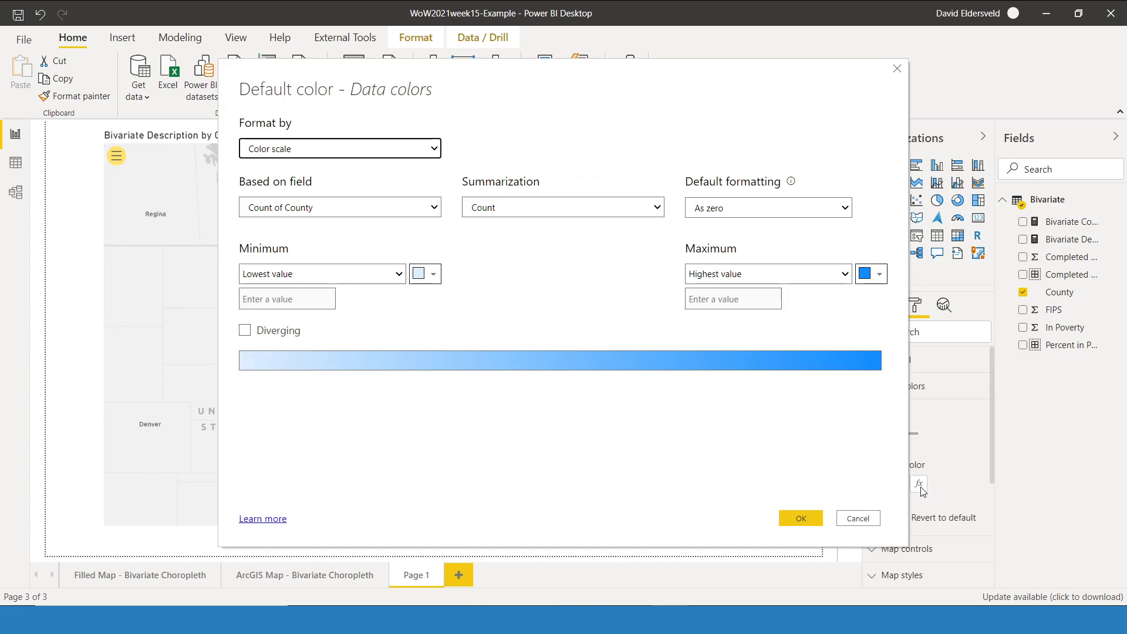
pyautogui.click(413, 150)
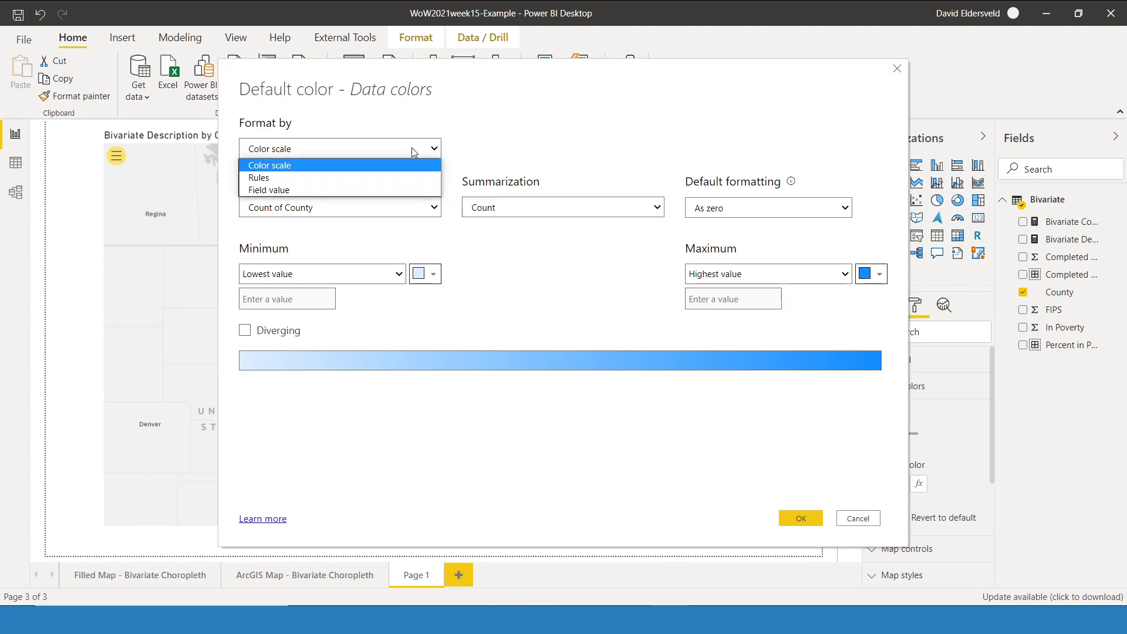
pyautogui.click(347, 187)
pyautogui.click(427, 207)
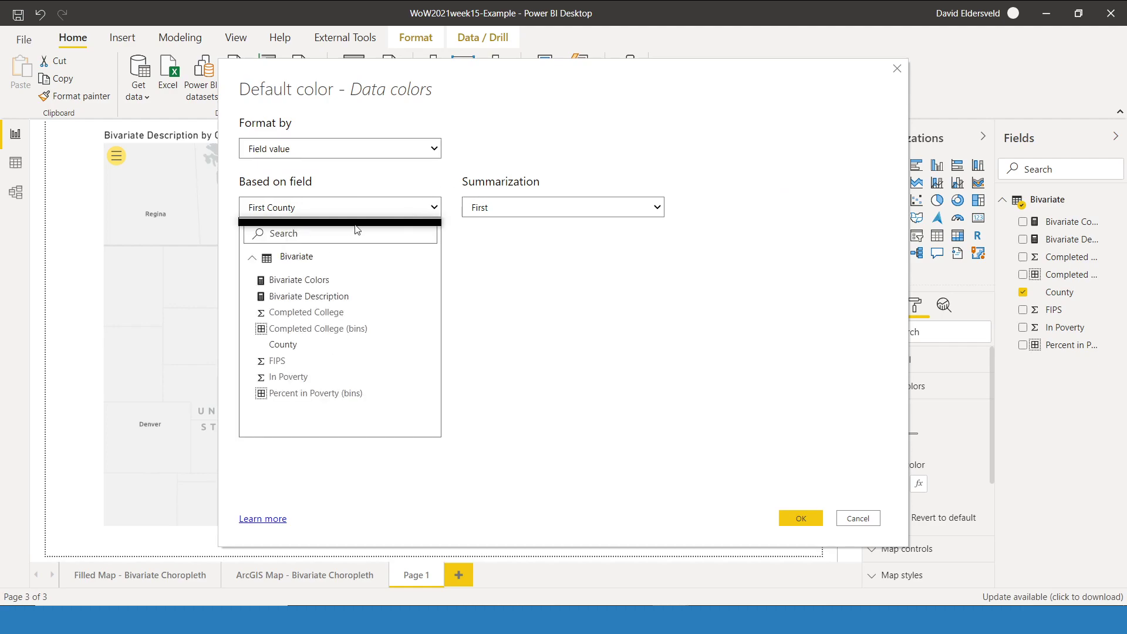
pyautogui.click(298, 281)
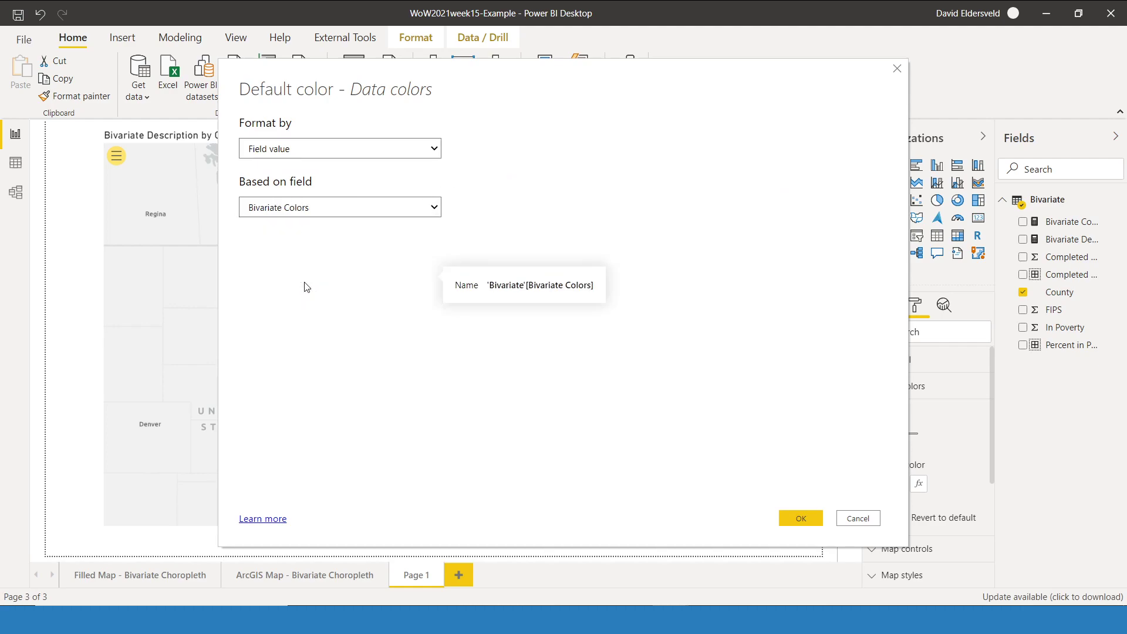
pyautogui.click(800, 519)
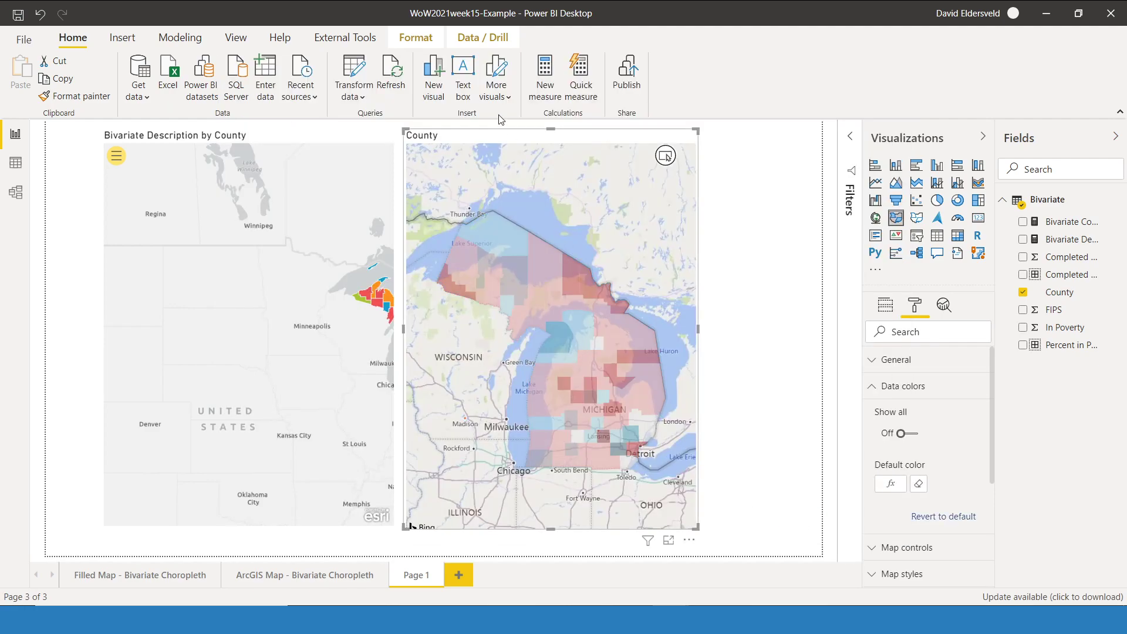
# - Move the filled map farther from the ArcGIS map and add Bivariate Description to its tooltips
pyautogui.moveTo(517, 143); pyautogui.dragTo(628, 138)
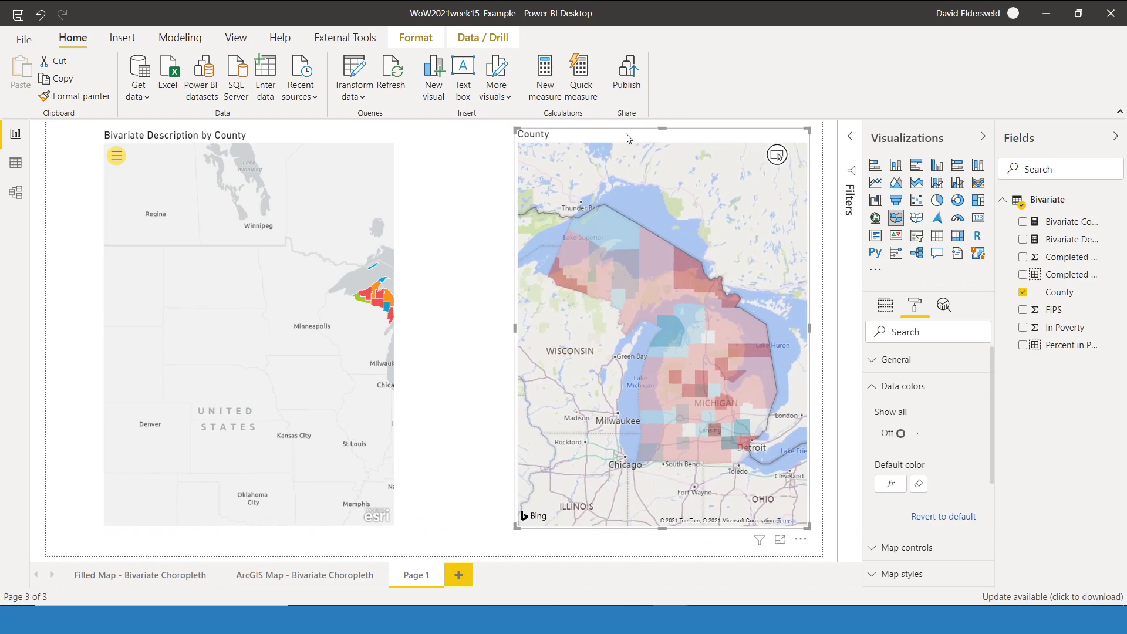
pyautogui.click(887, 303)
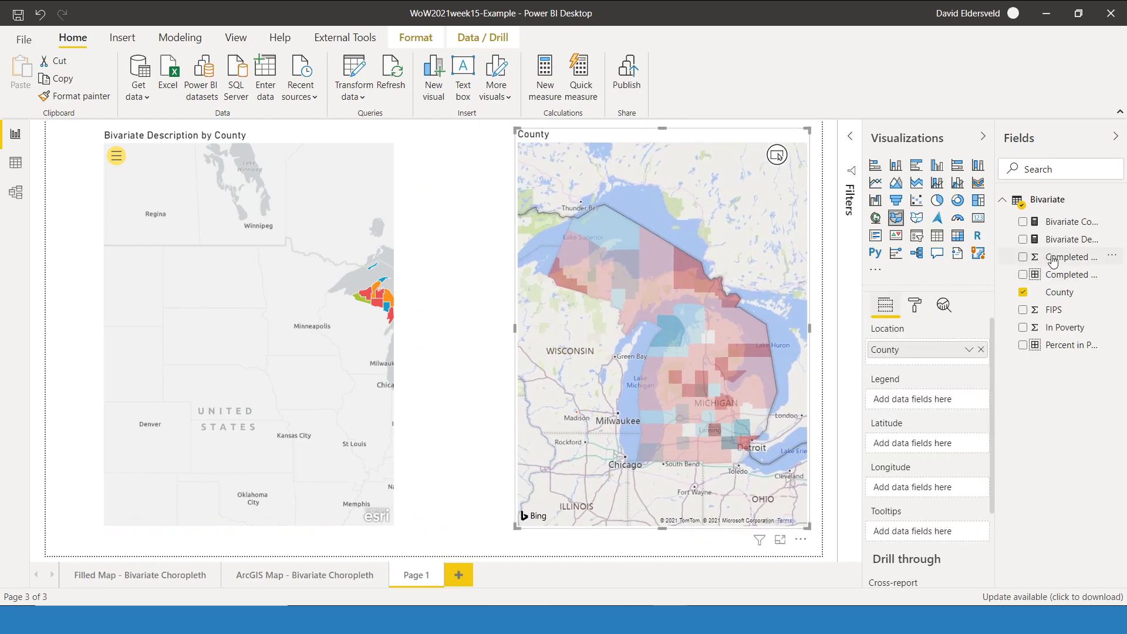
pyautogui.moveTo(1063, 239); pyautogui.dragTo(926, 531)
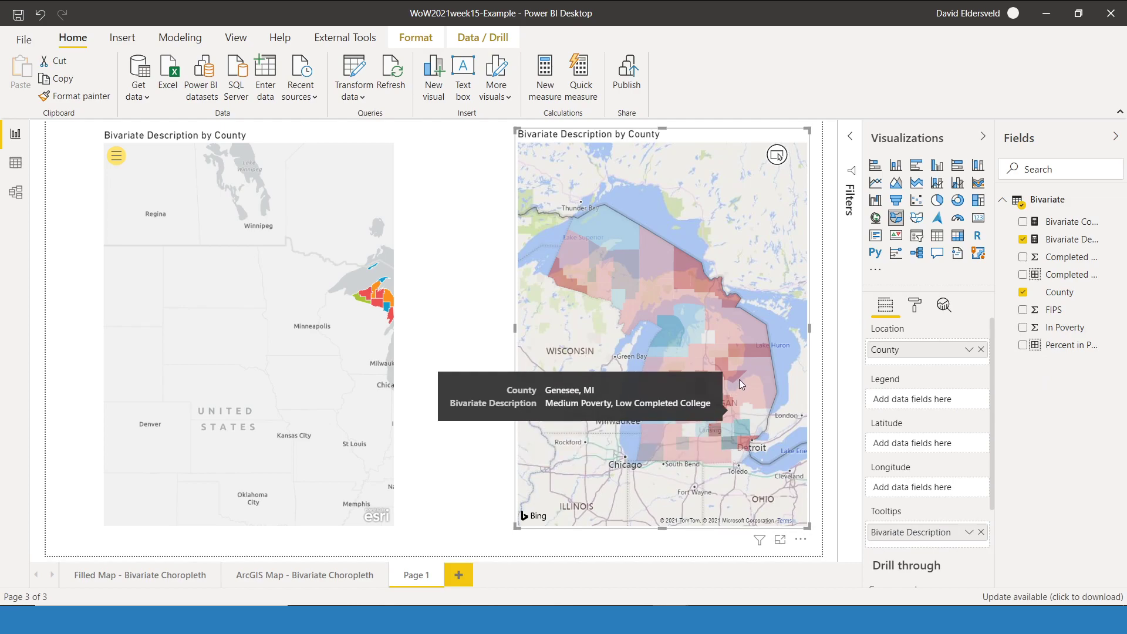
# - Remove the filled map from the page and widen the ArcGIS map to fill most of the page width
pyautogui.click(800, 539)
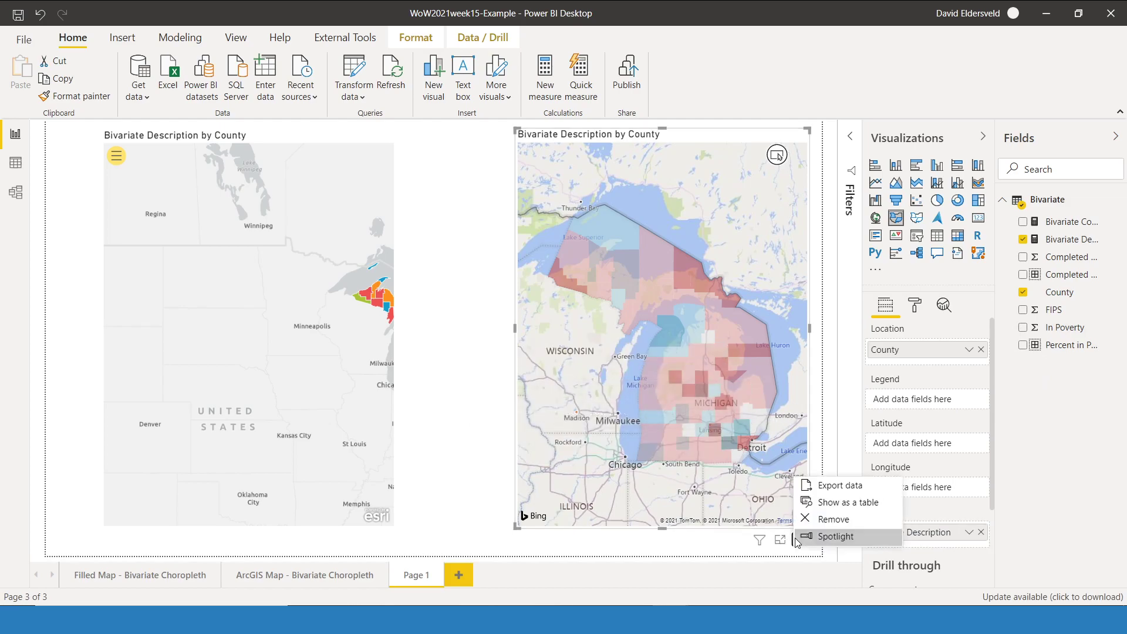
pyautogui.click(819, 519)
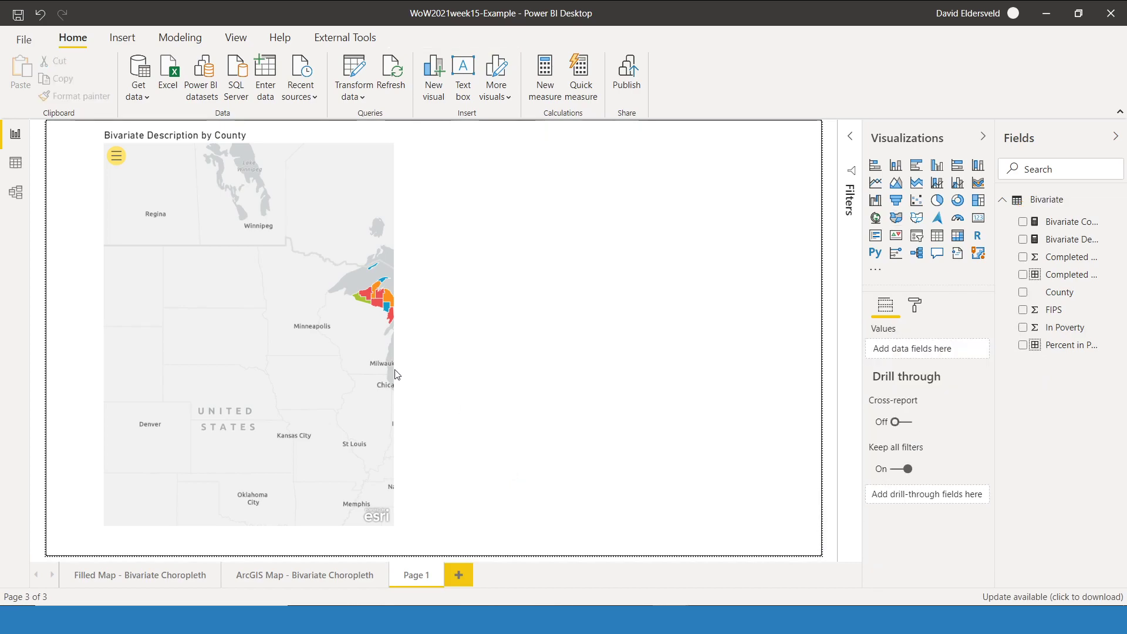
pyautogui.click(392, 373)
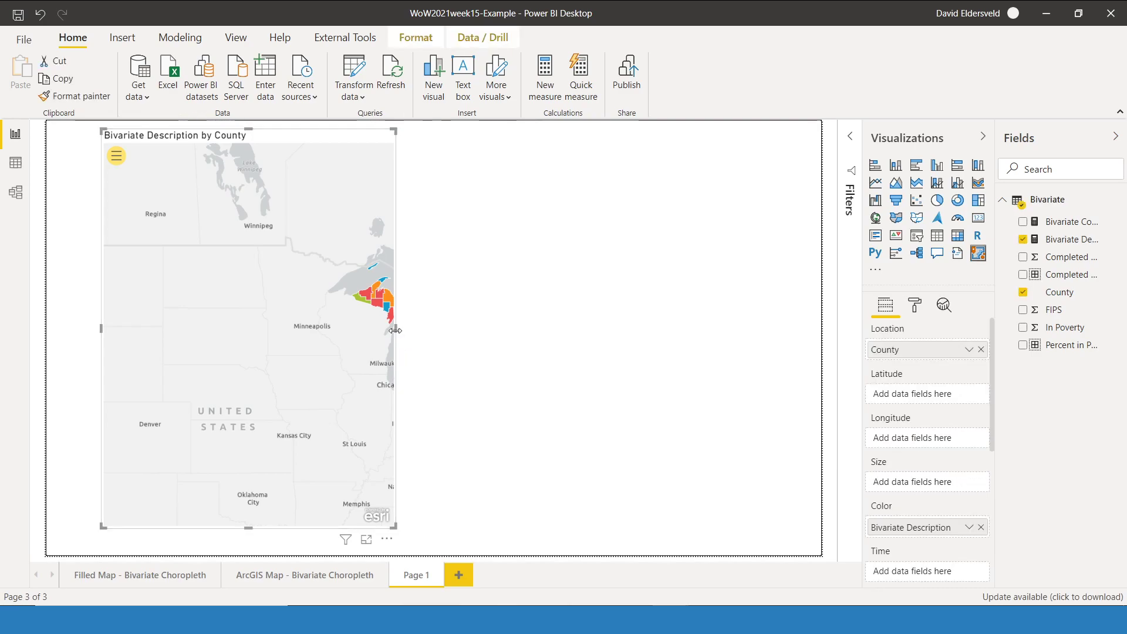
pyautogui.moveTo(395, 330); pyautogui.dragTo(787, 368)
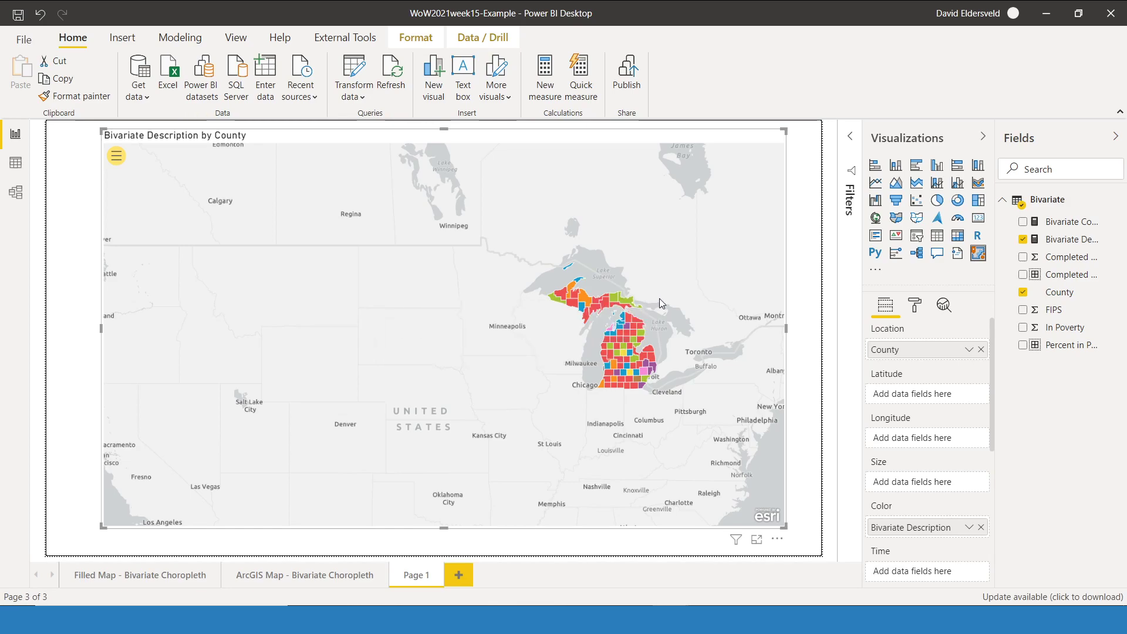
# - Open the ArcGIS map's County layer symbology and examine the color ramps available for its symbol color
pyautogui.click(114, 156)
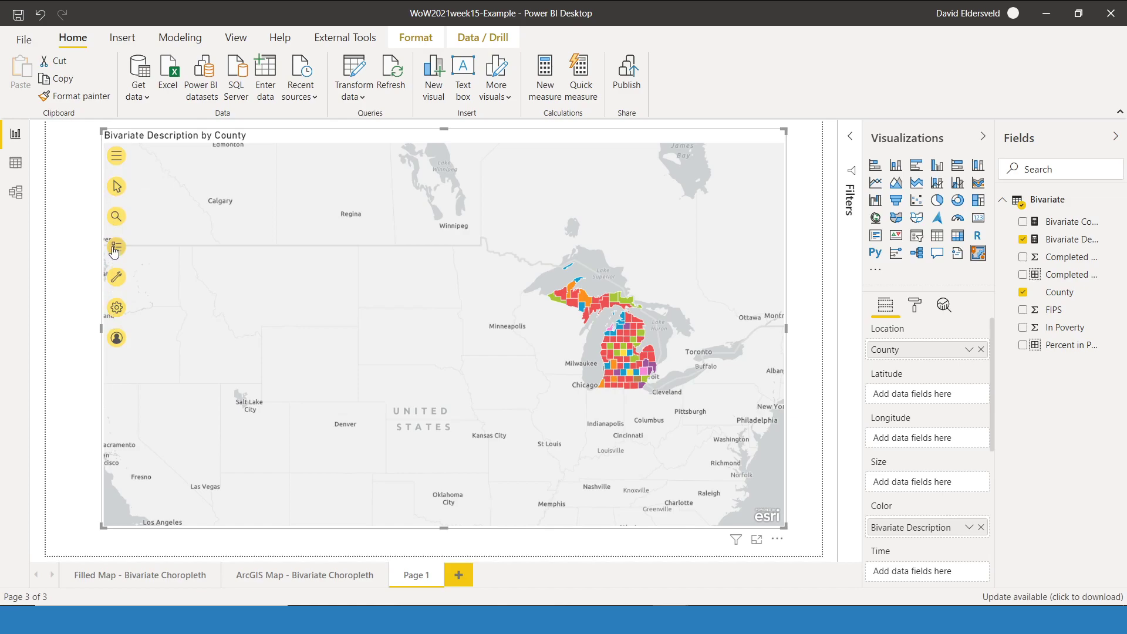
pyautogui.click(115, 251)
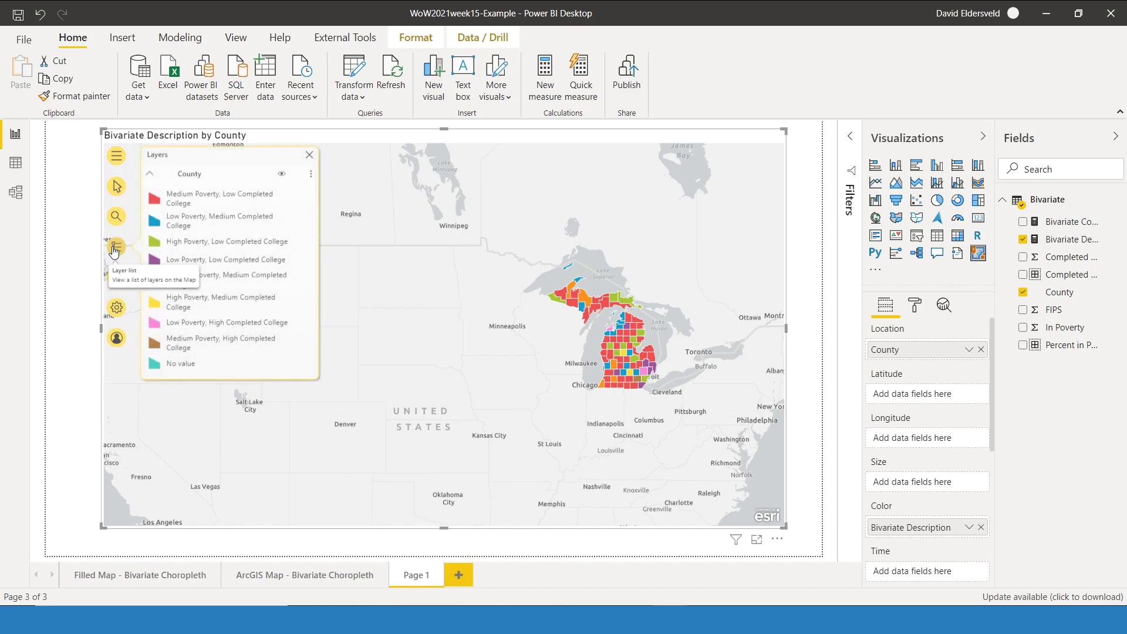
pyautogui.click(313, 176)
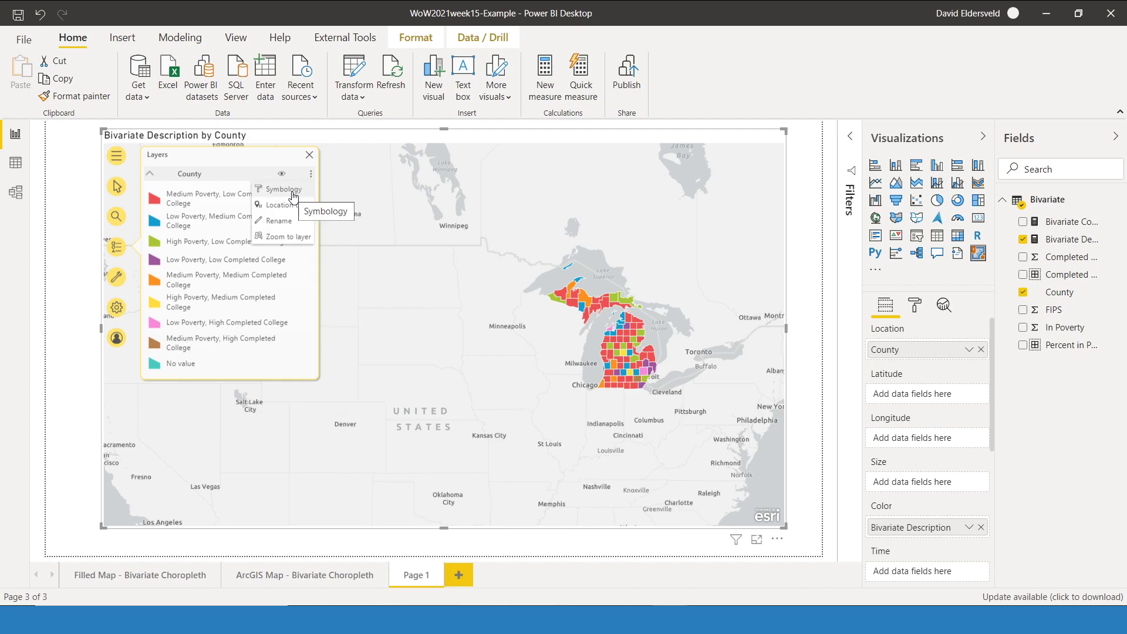
pyautogui.click(294, 197)
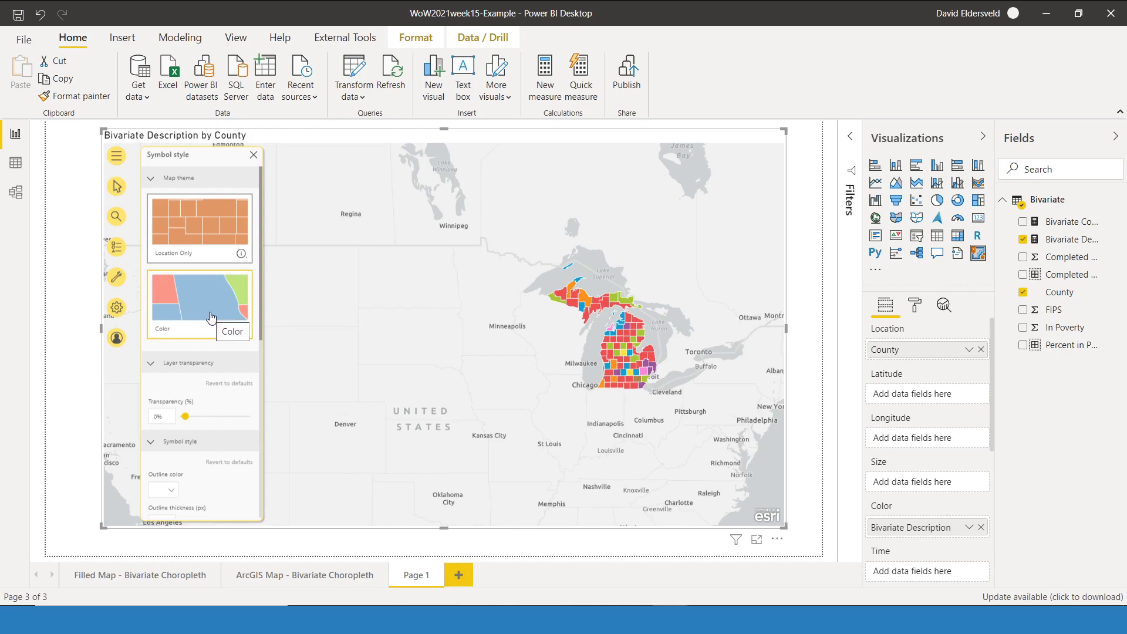
pyautogui.scroll(-3, 207, 317)
pyautogui.scroll(-3, 211, 318)
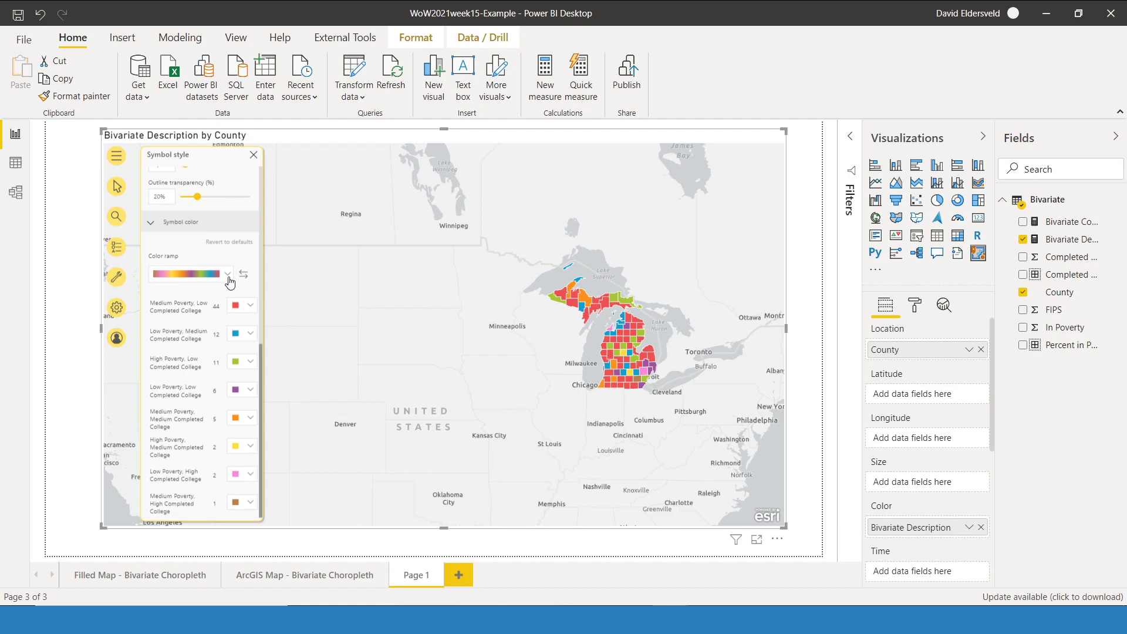
pyautogui.click(227, 274)
pyautogui.scroll(-2, 210, 322)
pyautogui.scroll(3, 210, 322)
pyautogui.scroll(-1, 231, 283)
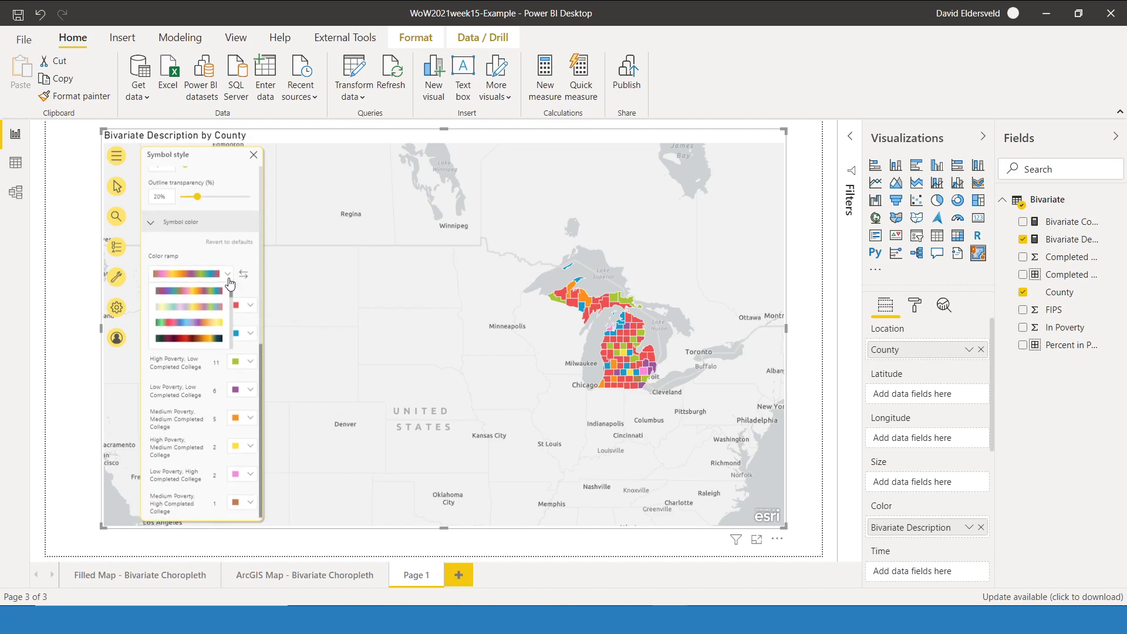
# - Check the legend's hex codes on the ArcGIS Map - Bivariate Choropleth page and reopen the County layer's symbol color settings on Page 1
pyautogui.click(273, 578)
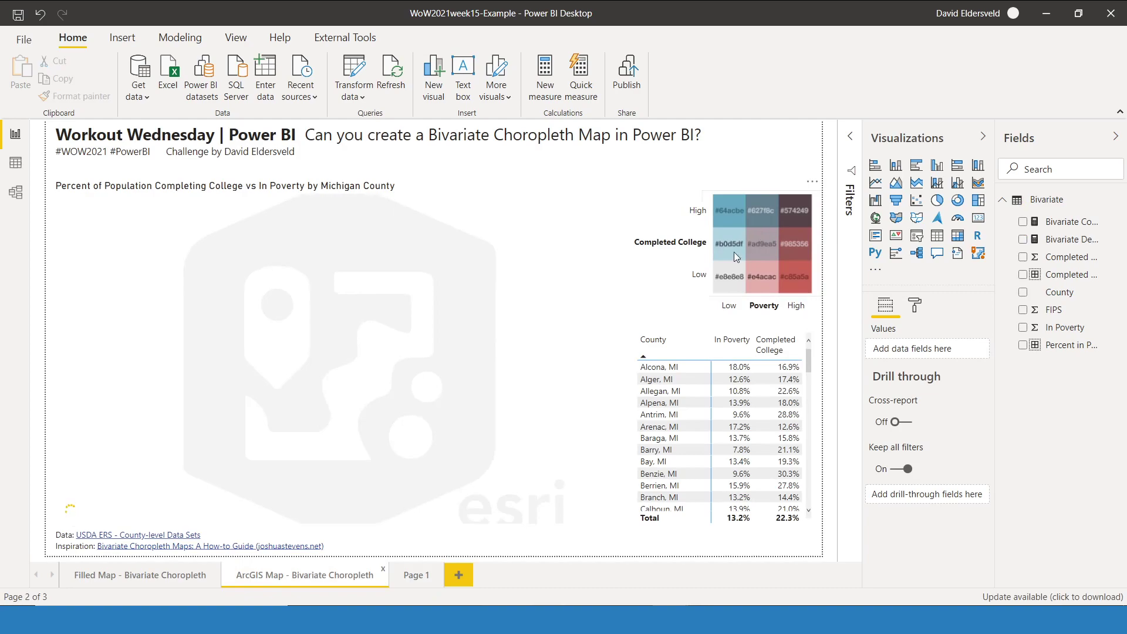
pyautogui.click(409, 578)
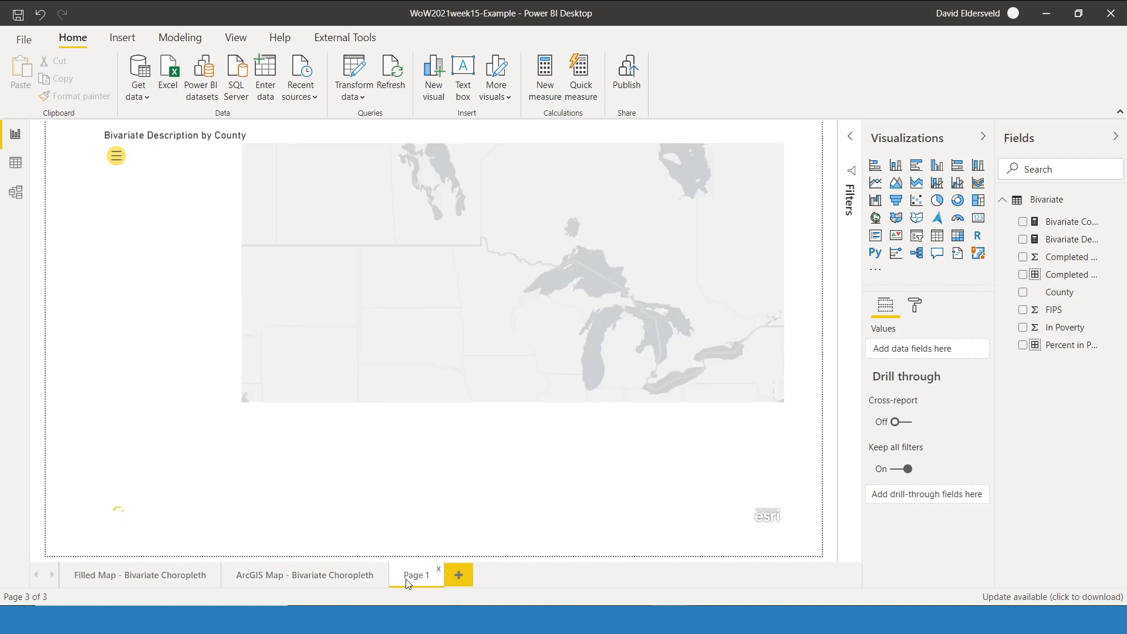
pyautogui.click(116, 156)
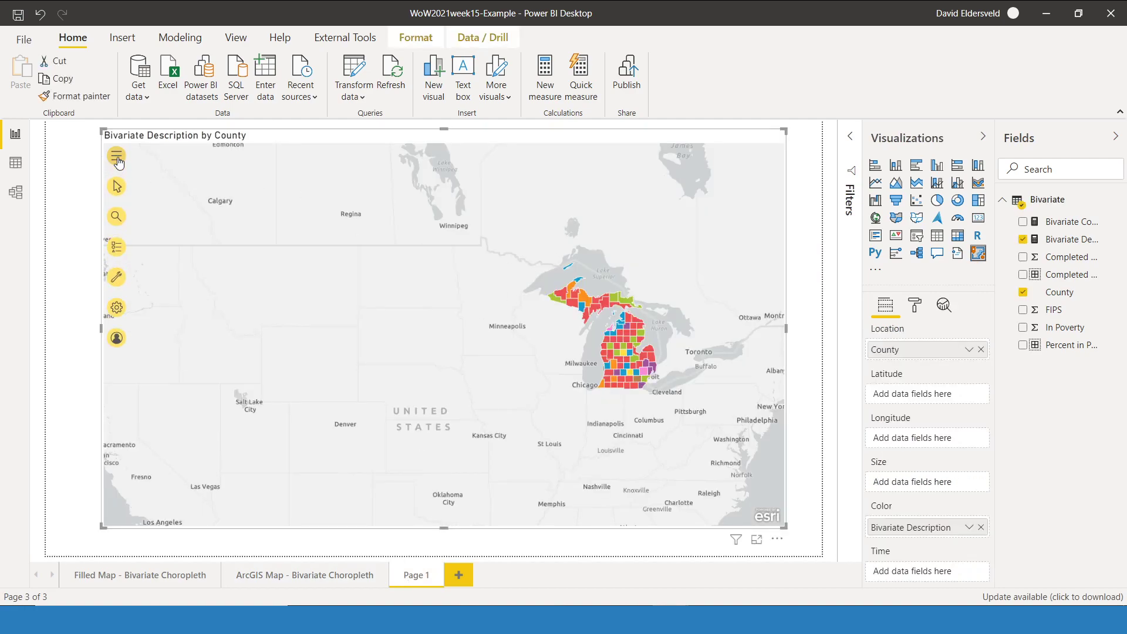
pyautogui.click(116, 248)
pyautogui.click(311, 175)
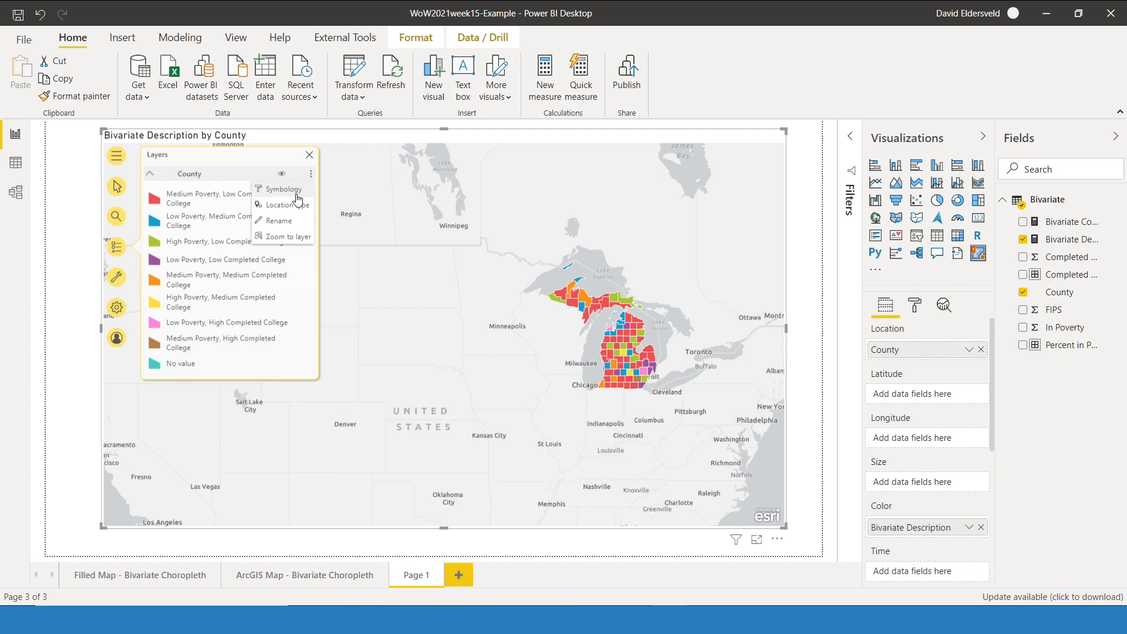
pyautogui.click(293, 190)
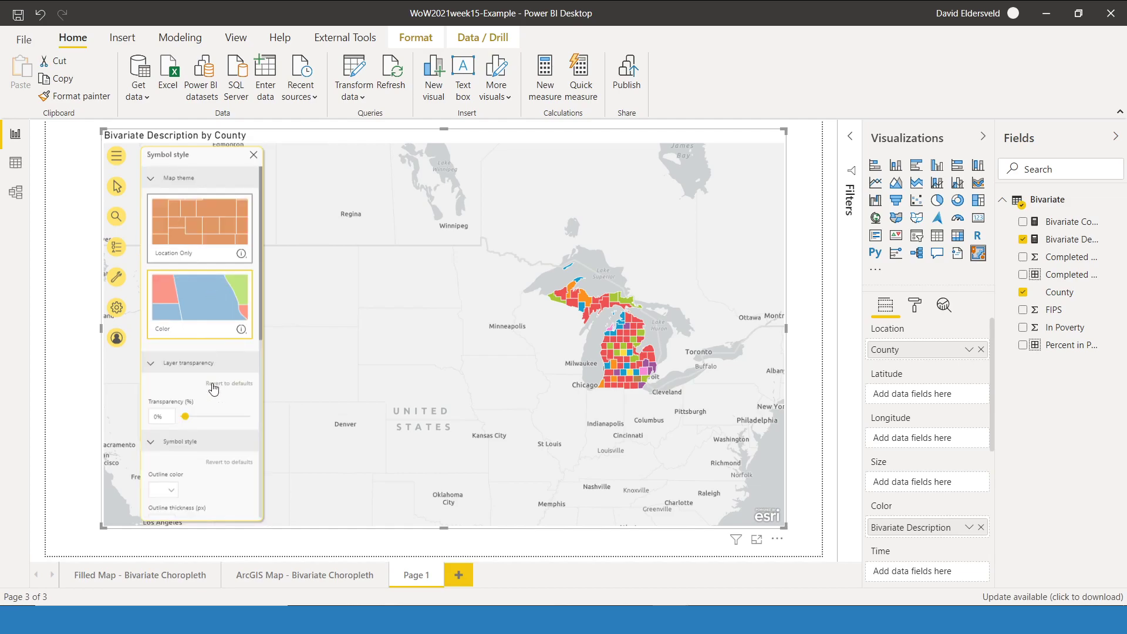
pyautogui.scroll(-2, 212, 385)
pyautogui.scroll(-4, 213, 388)
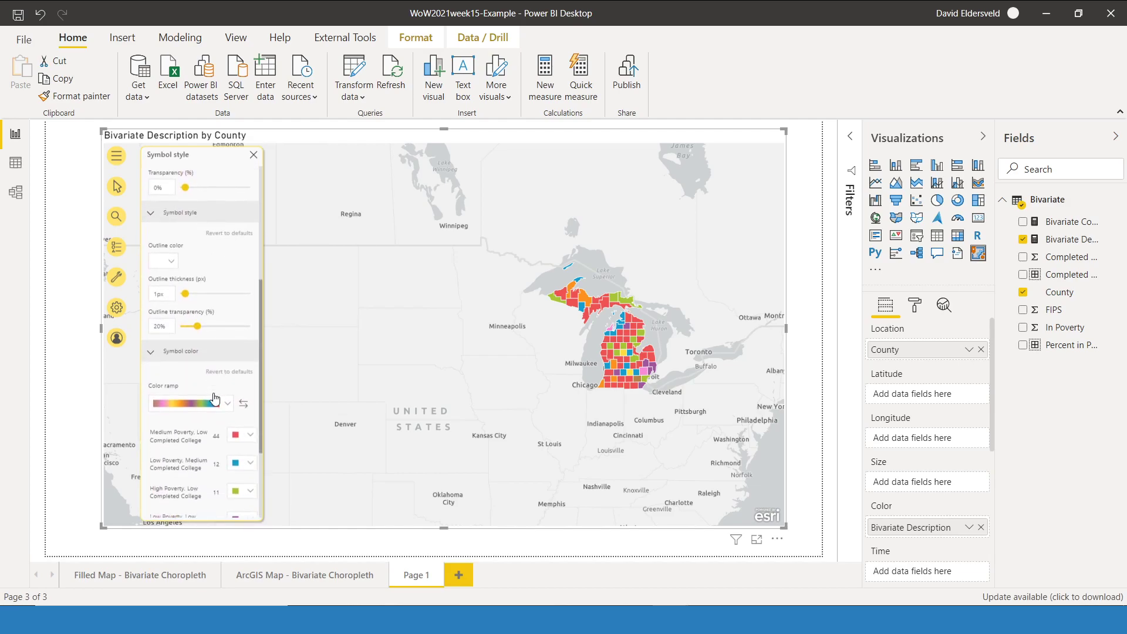
pyautogui.scroll(-1, 232, 431)
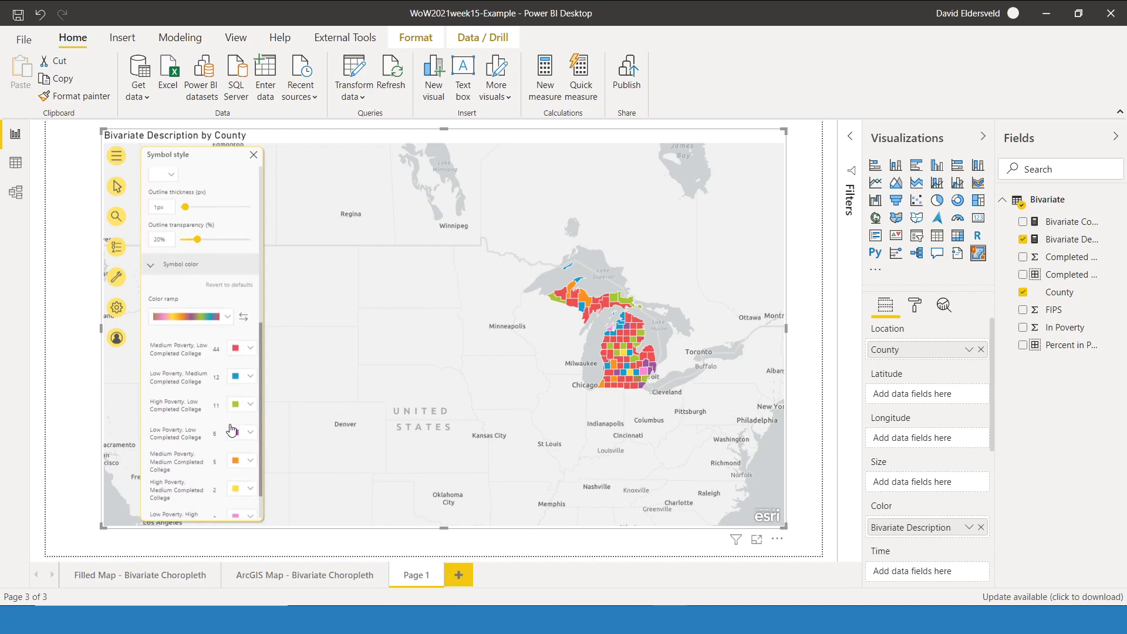
# - Set the Medium Poverty, Low Completed College category to the custom color #e8e8e8
pyautogui.click(252, 351)
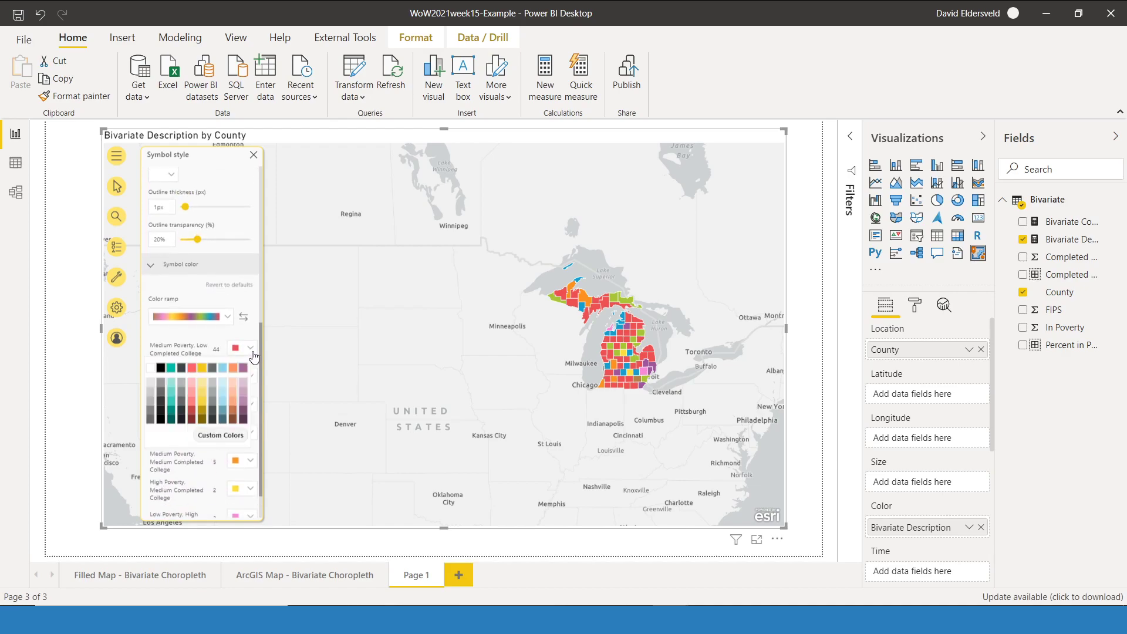
pyautogui.click(232, 434)
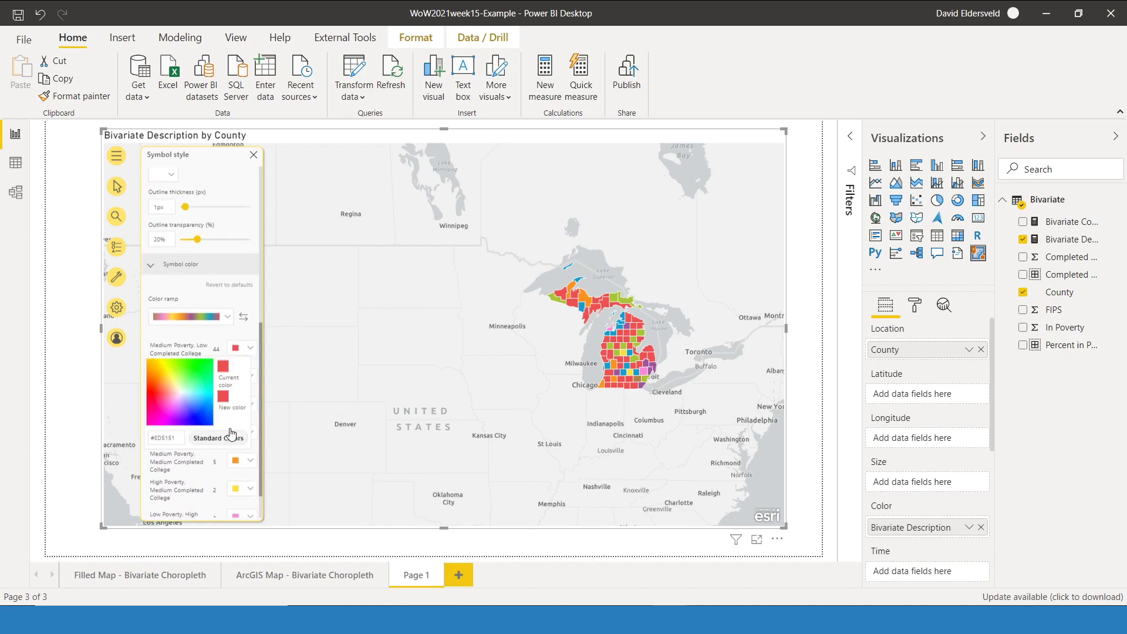
pyautogui.doubleClick(177, 435)
pyautogui.write('e8e8e8')
pyautogui.doubleClick(171, 433)
pyautogui.press('Return')
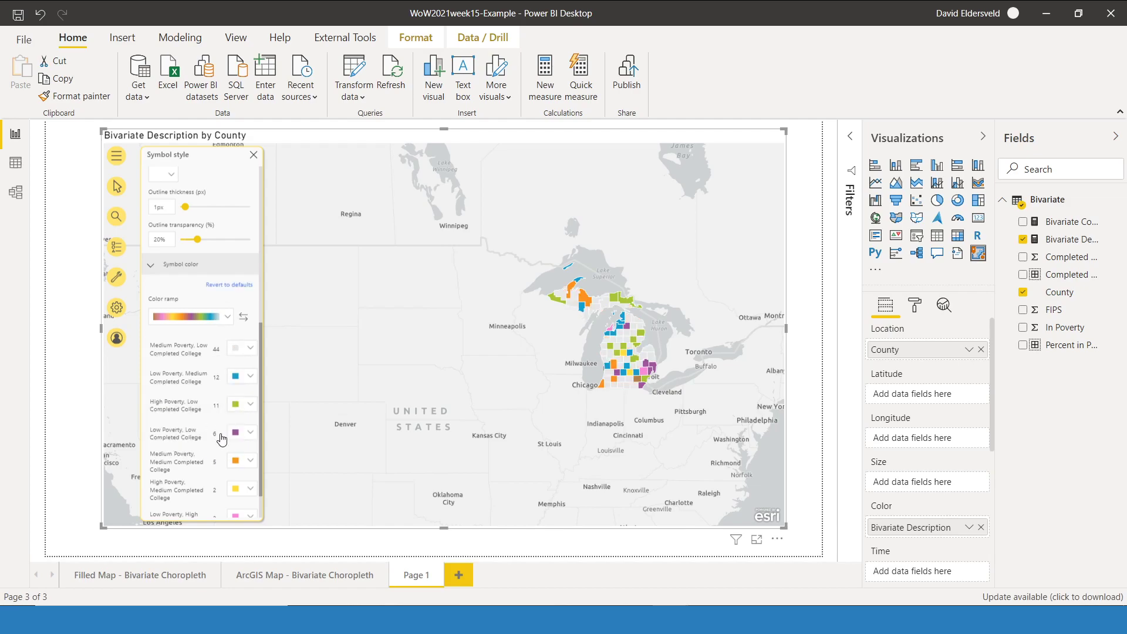
# - Open the color choices for the Low Poverty, Medium Completed College category
pyautogui.click(245, 376)
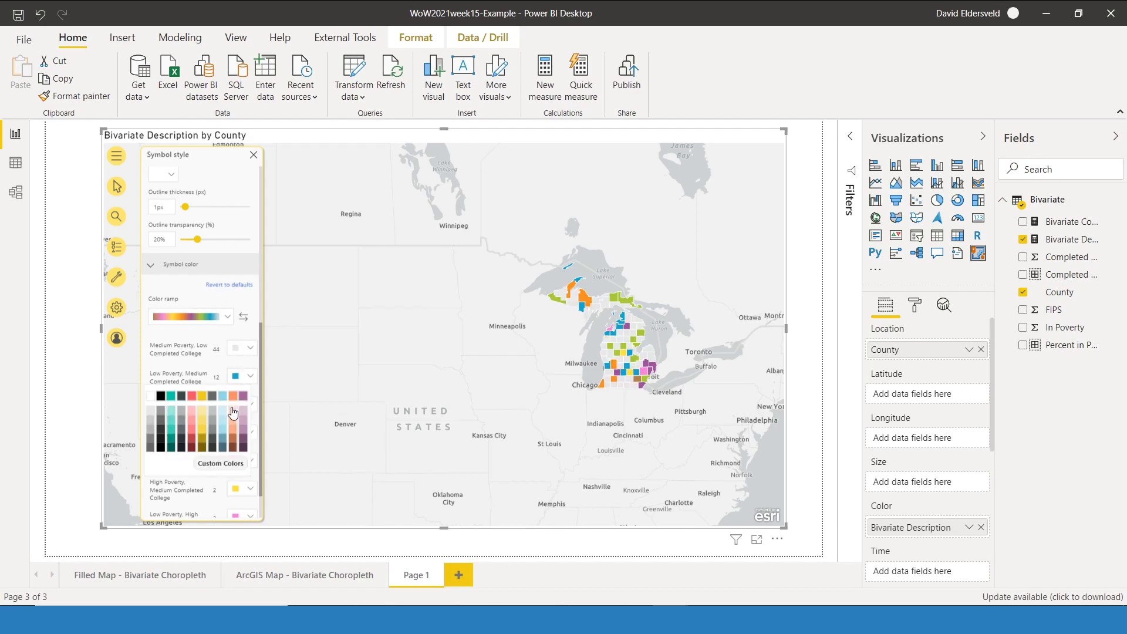